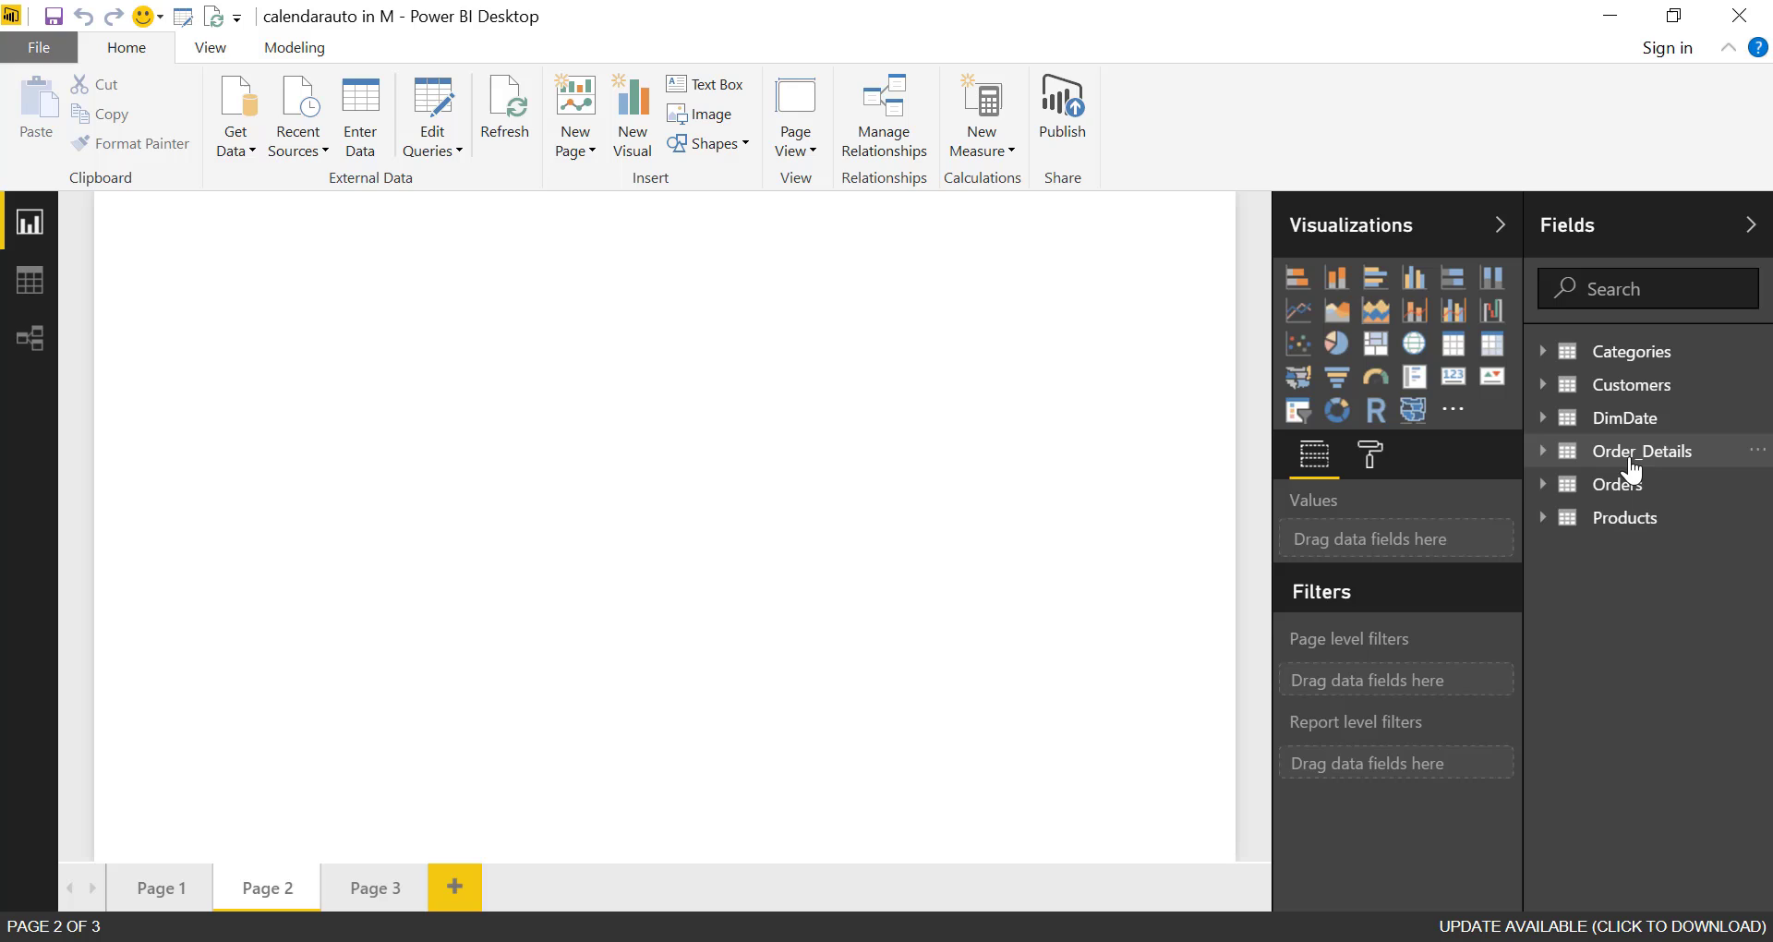
- Examine the fields of the Orders table and the DimDate table
{"action": "left_click", "coordinate": [1557, 489]}
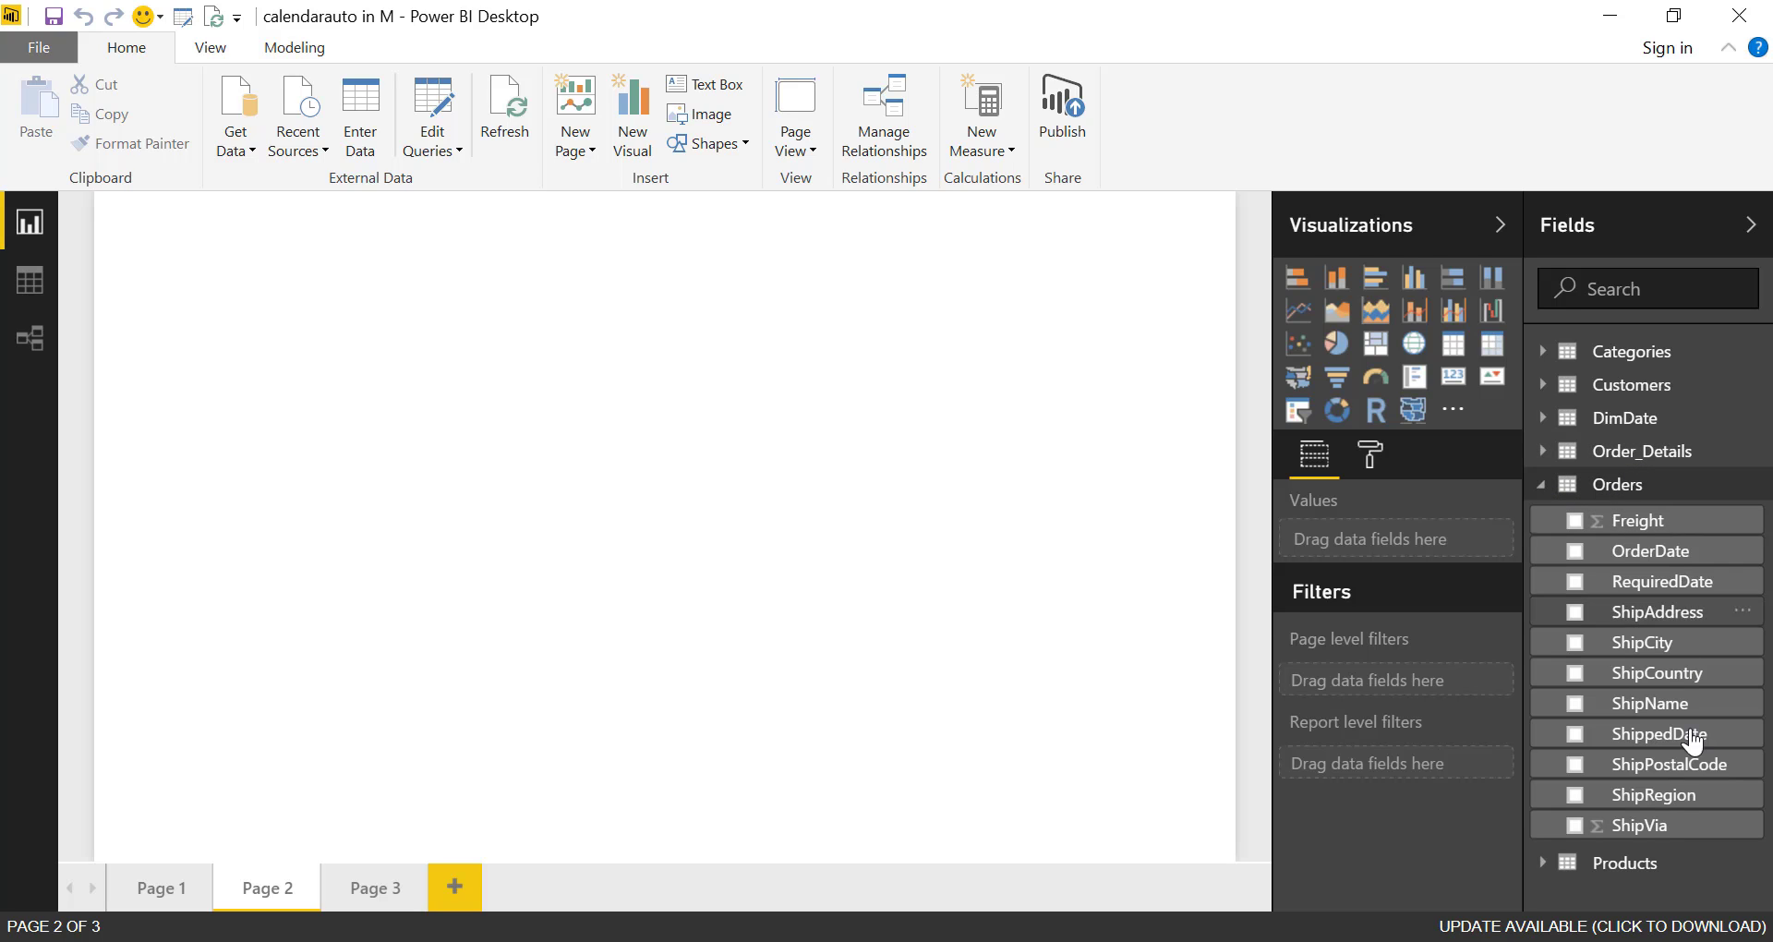
{"action": "left_click", "coordinate": [1546, 486]}
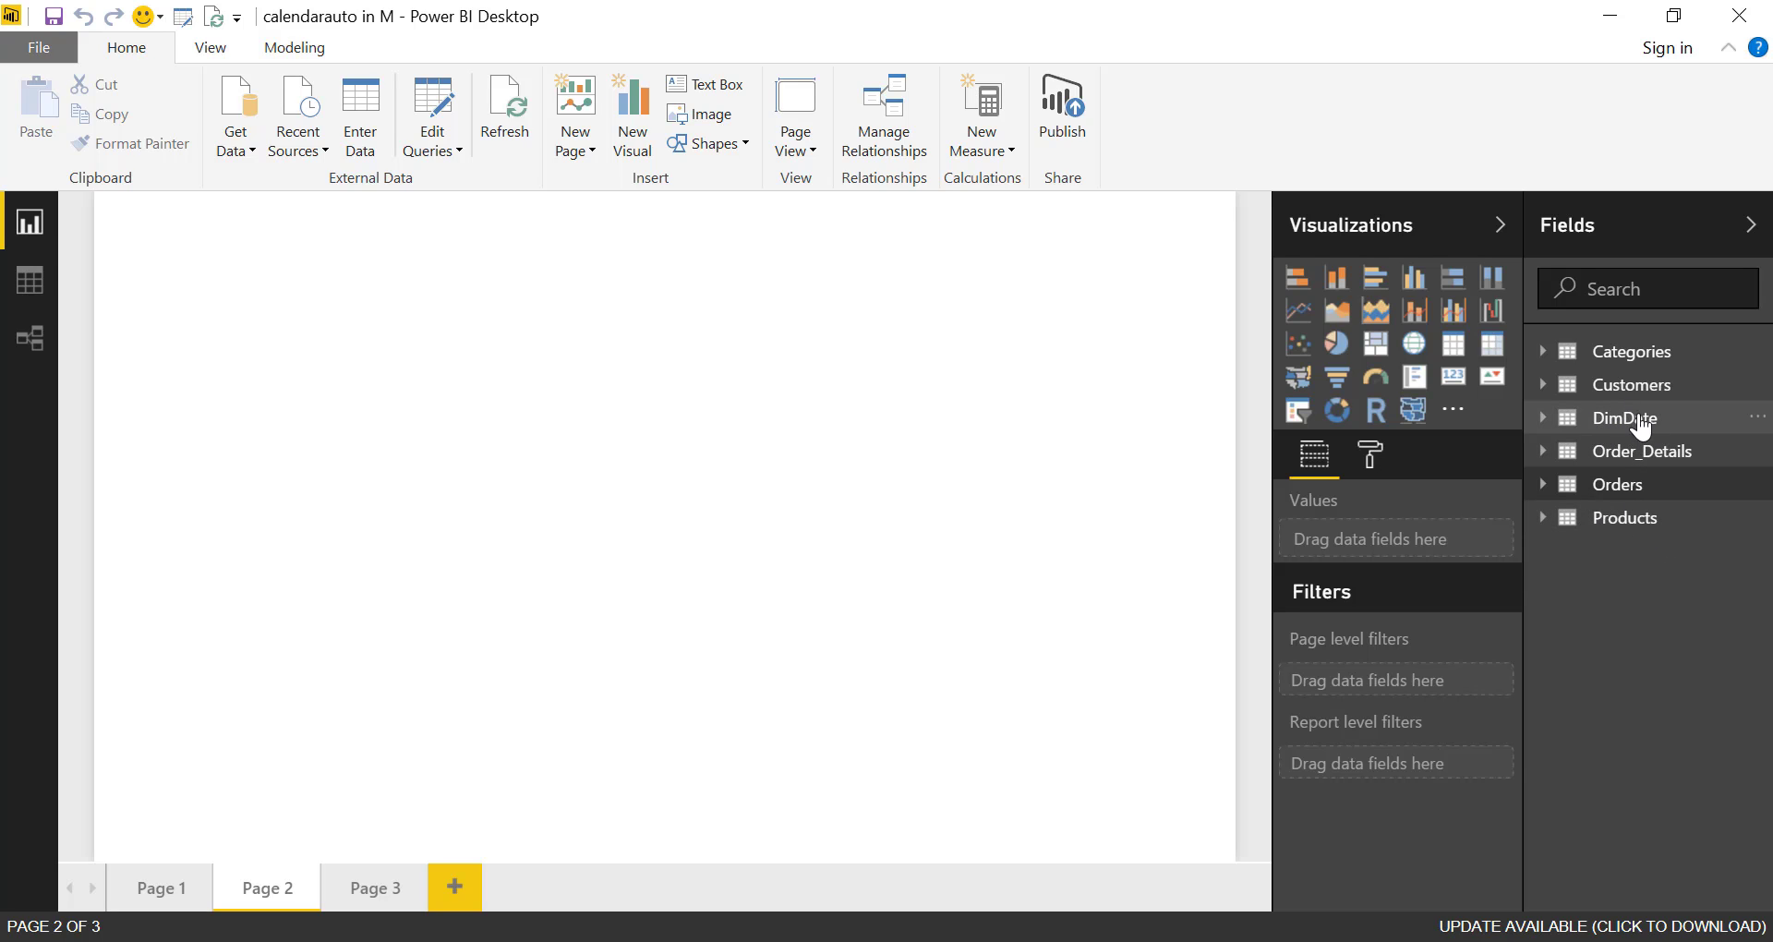
{"action": "left_click", "coordinate": [1706, 427]}
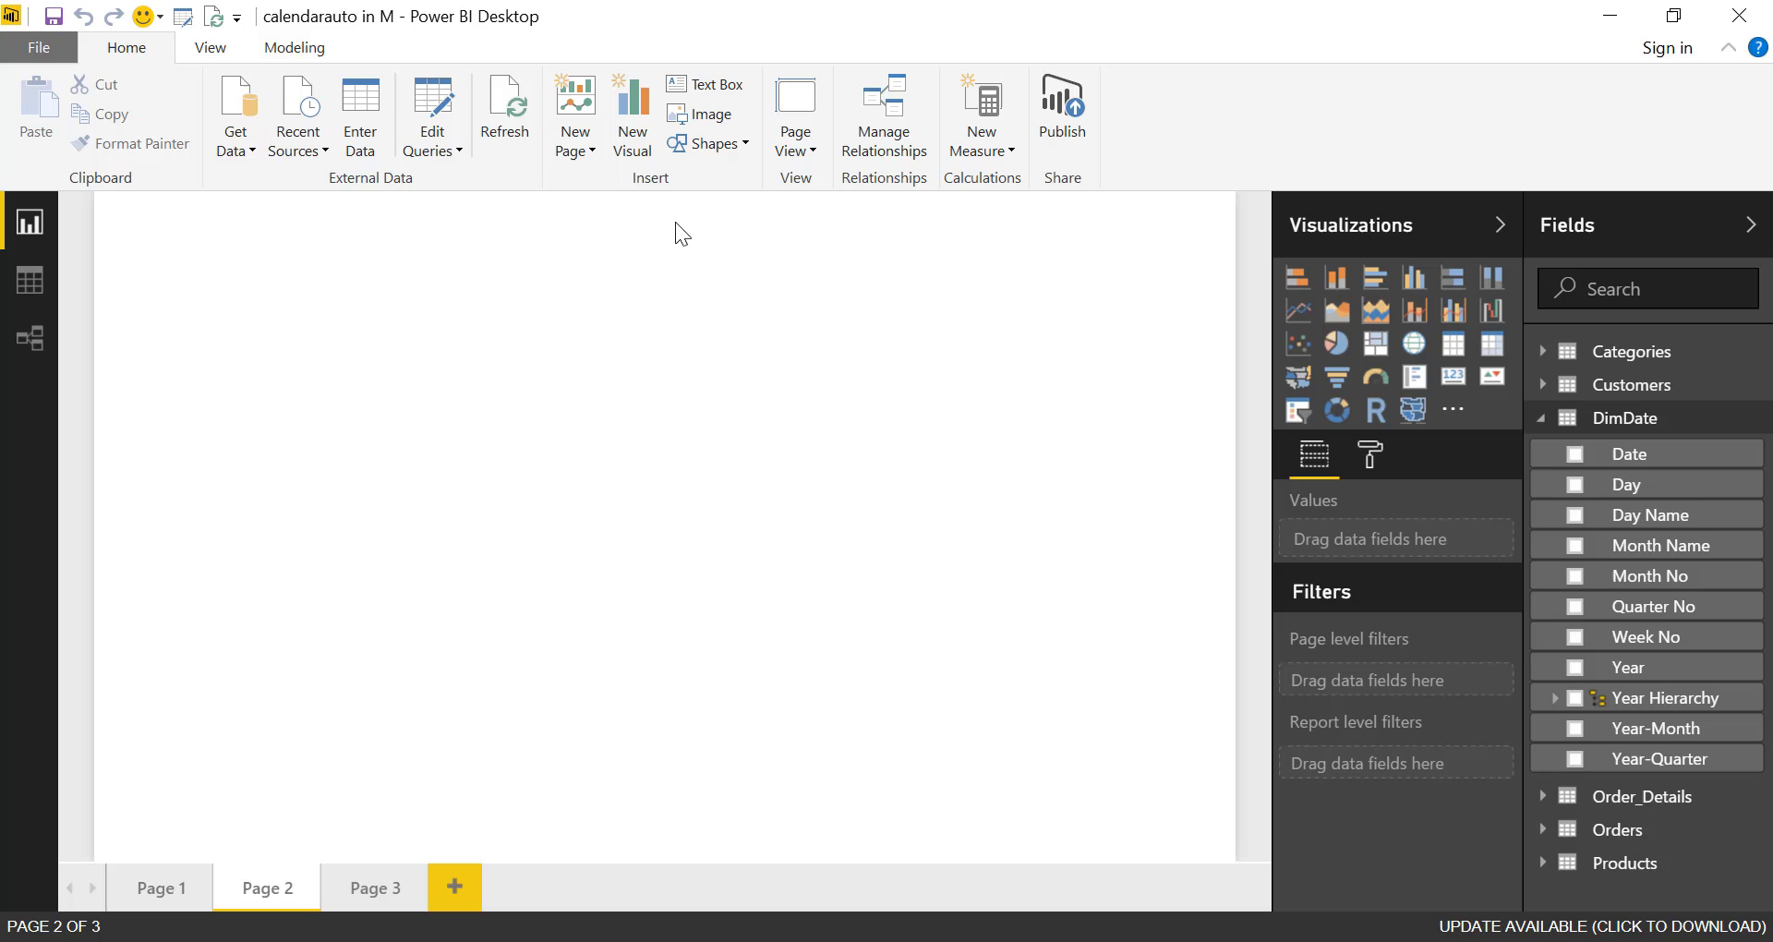
- Review the query parameters for year, month, day, language and start weekday without changing them, and collapse the DimDate fields
{"action": "left_click", "coordinate": [441, 143]}
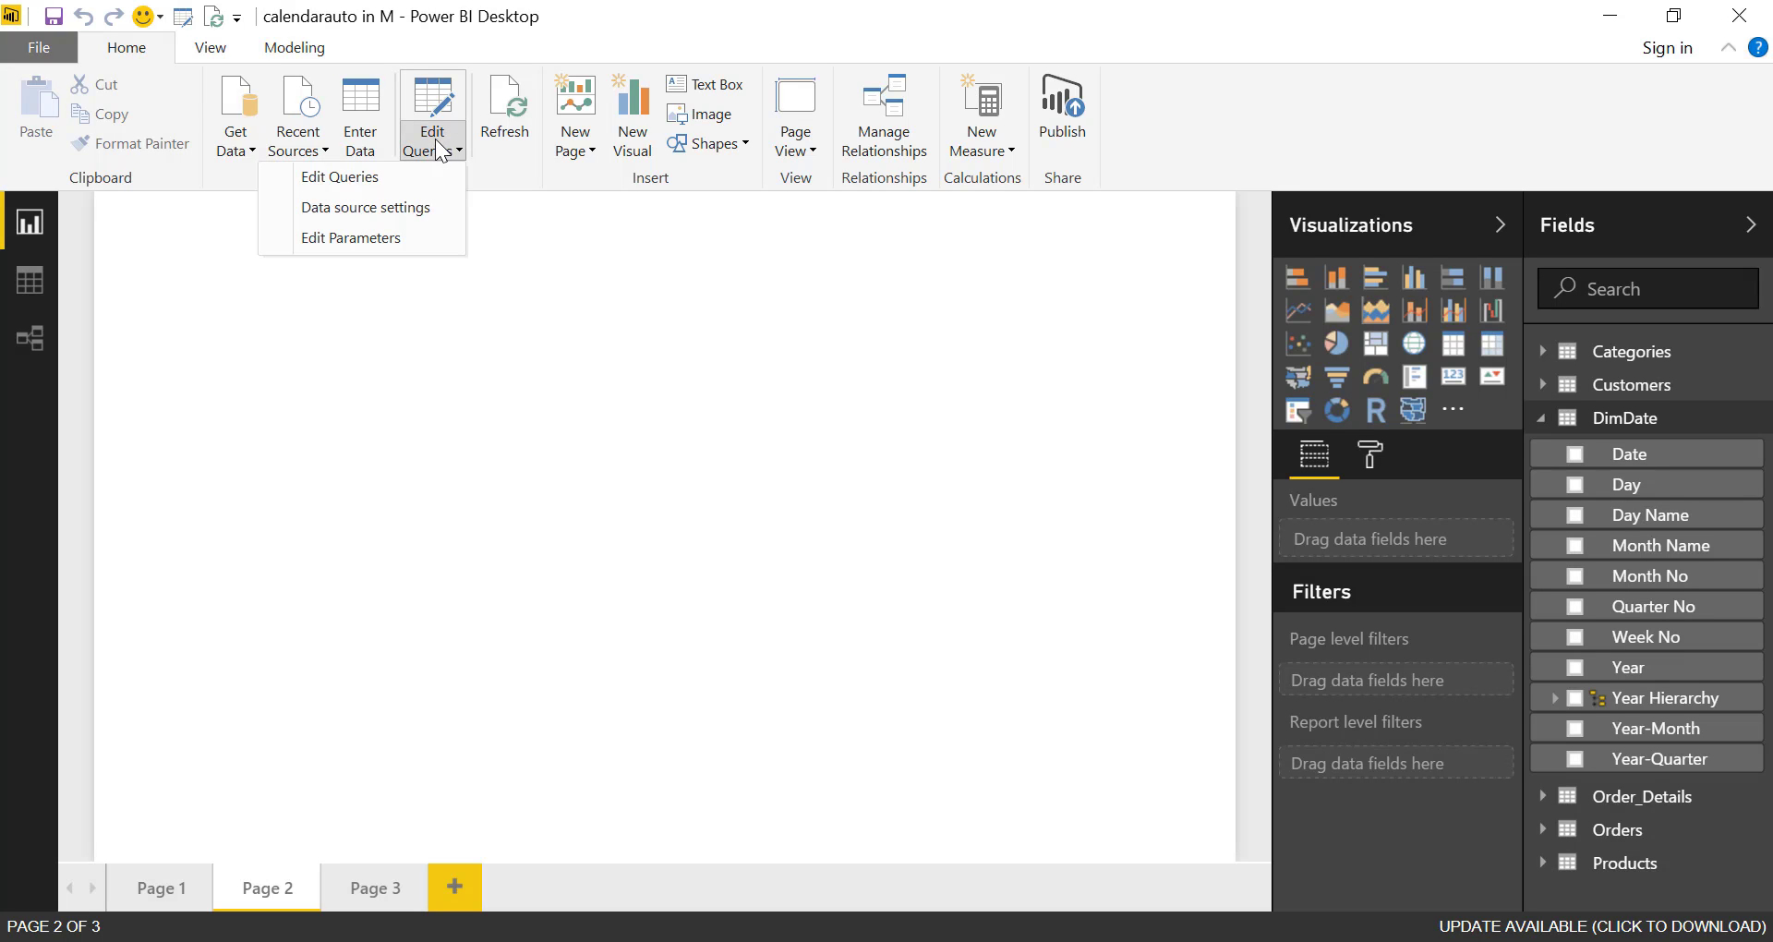
{"action": "left_click", "coordinate": [395, 240]}
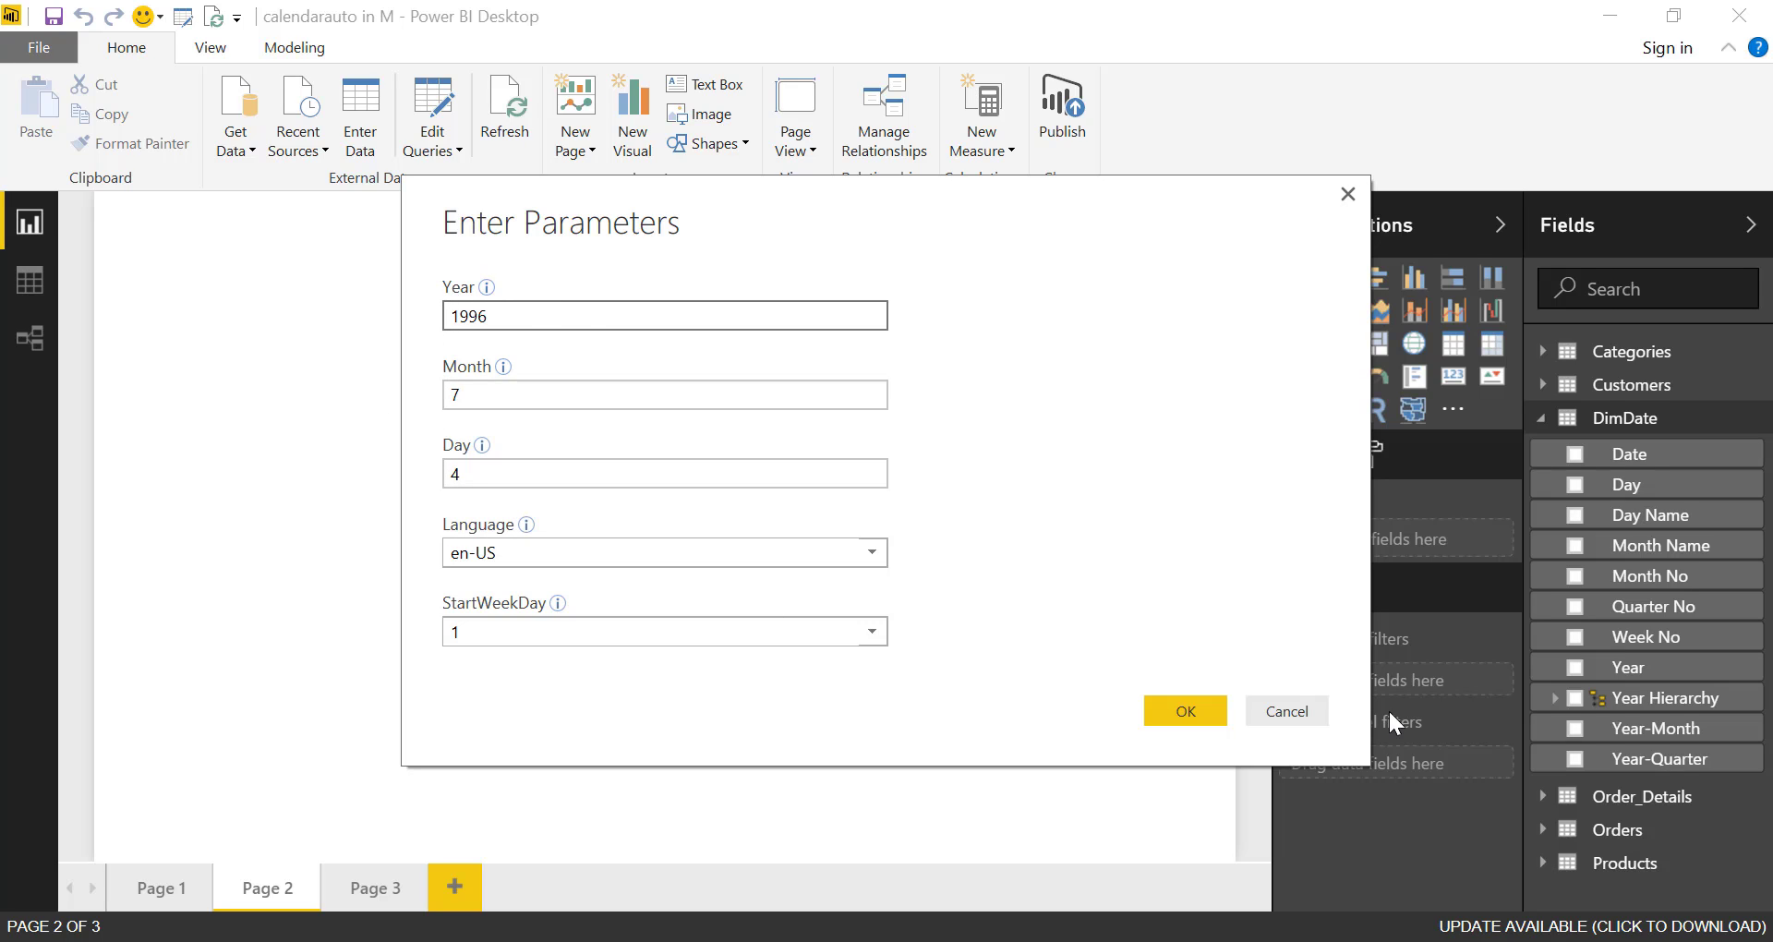
{"action": "left_click", "coordinate": [1293, 720]}
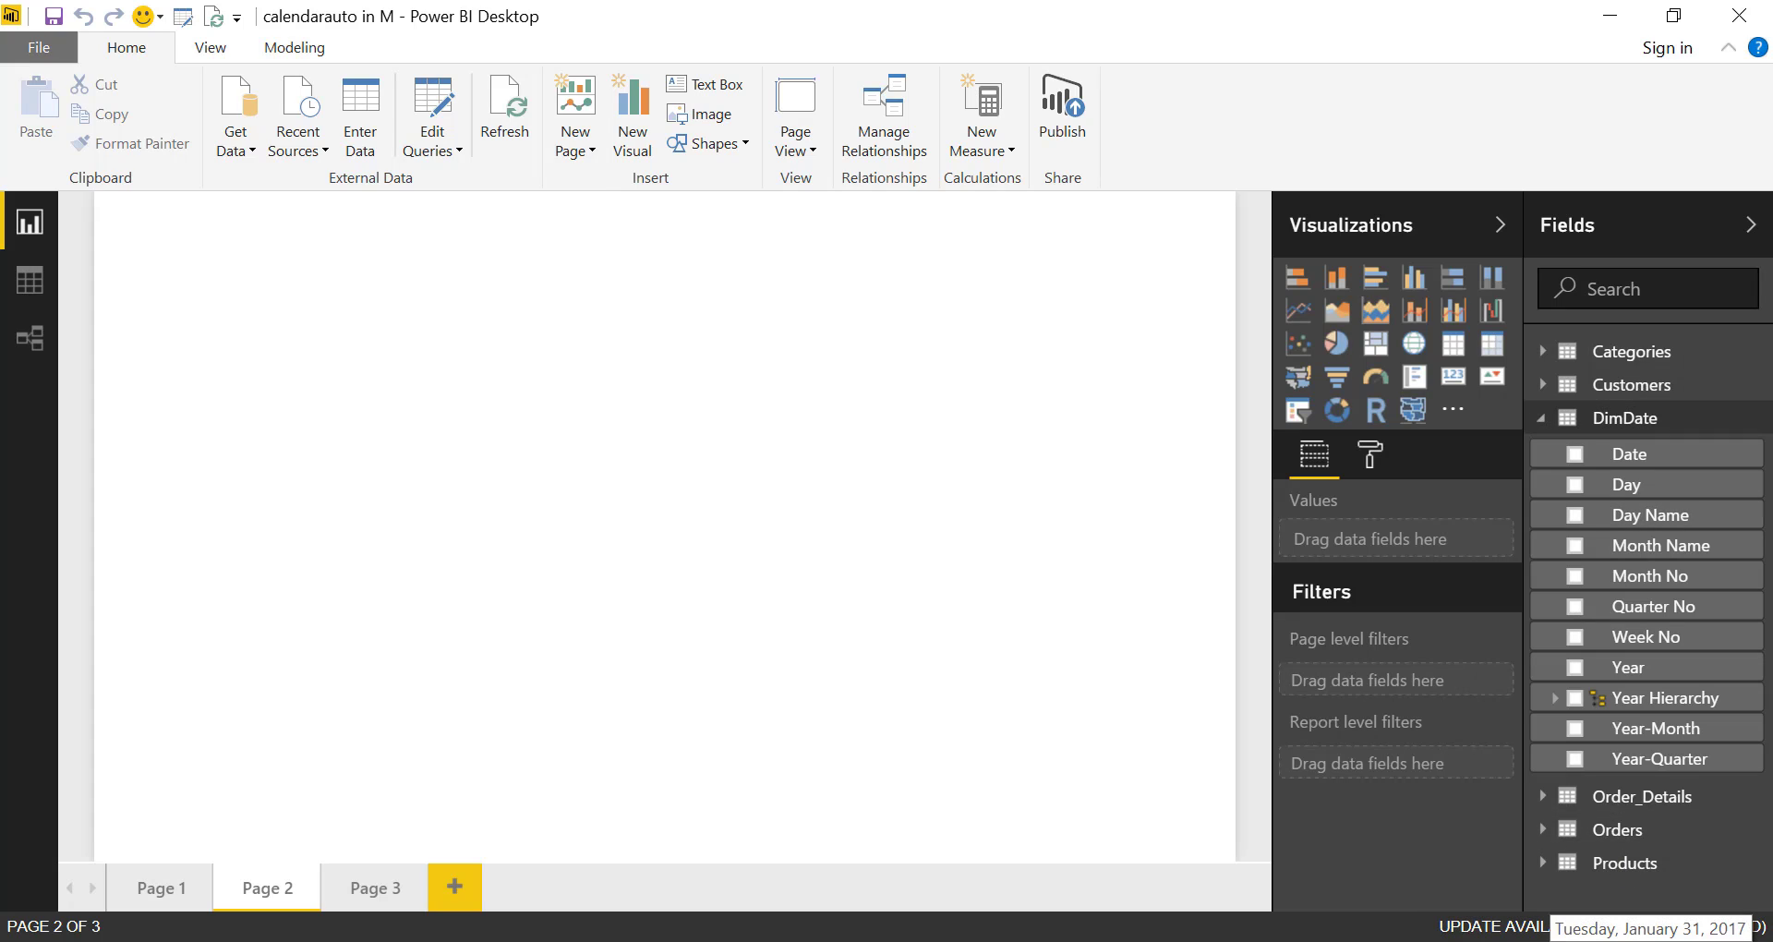
{"action": "left_click", "coordinate": [445, 135]}
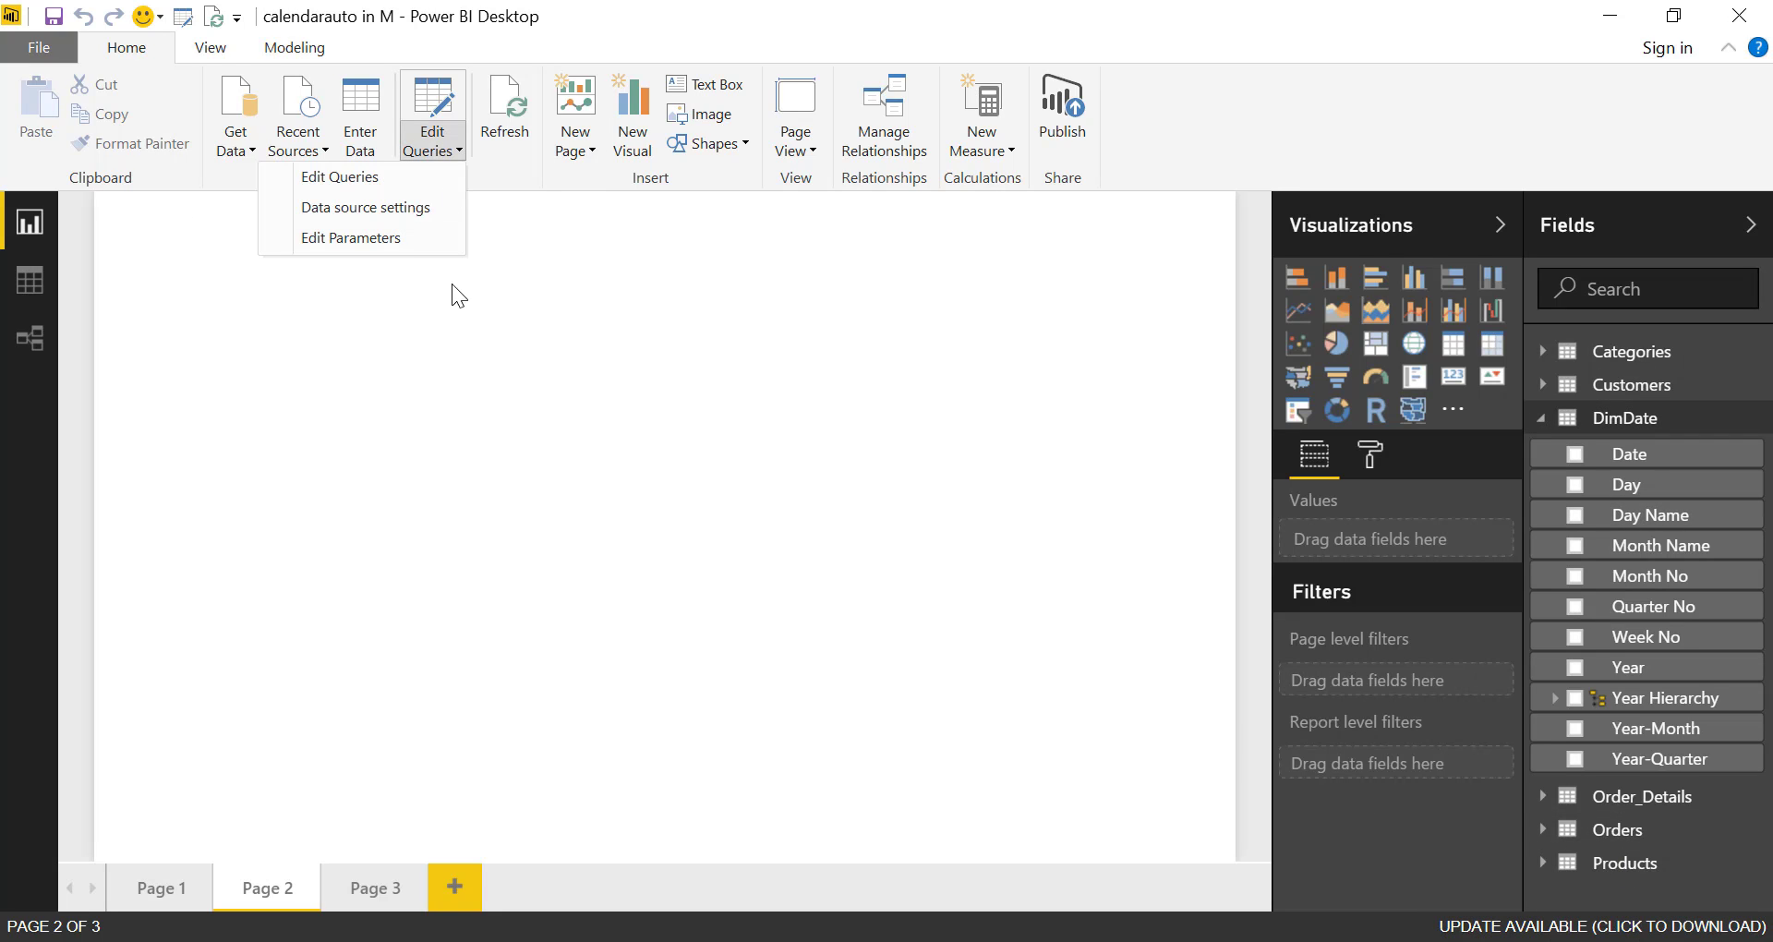
{"action": "left_click", "coordinate": [396, 236]}
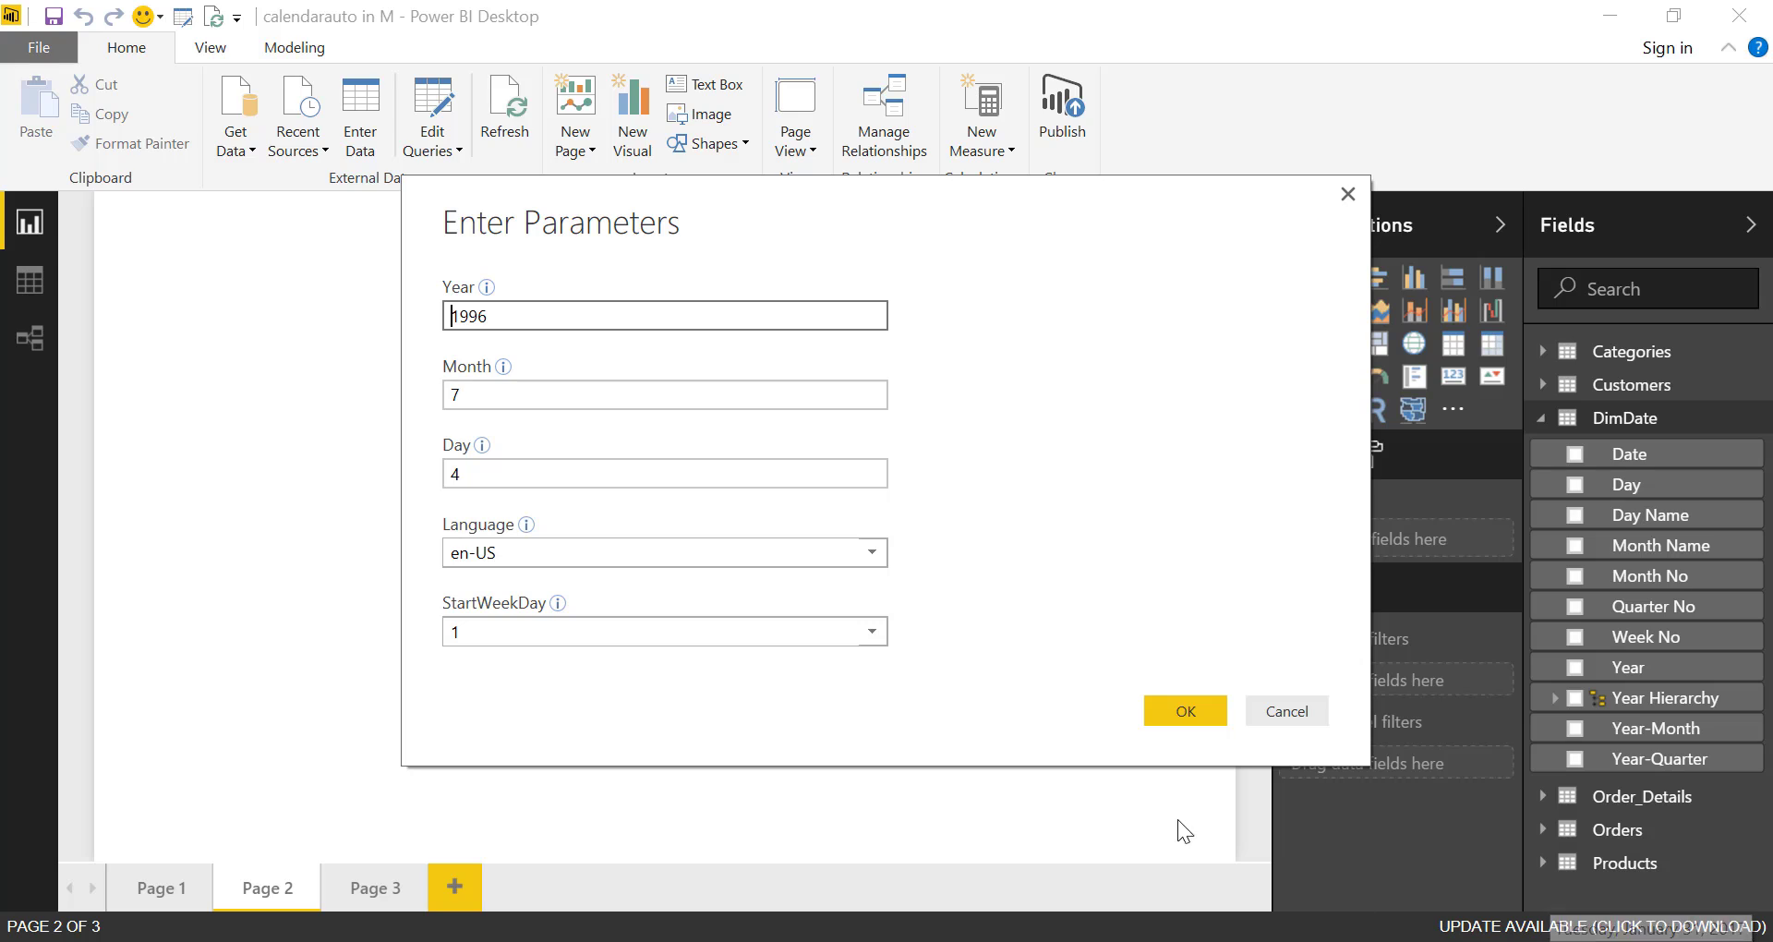
{"action": "left_click", "coordinate": [1293, 709]}
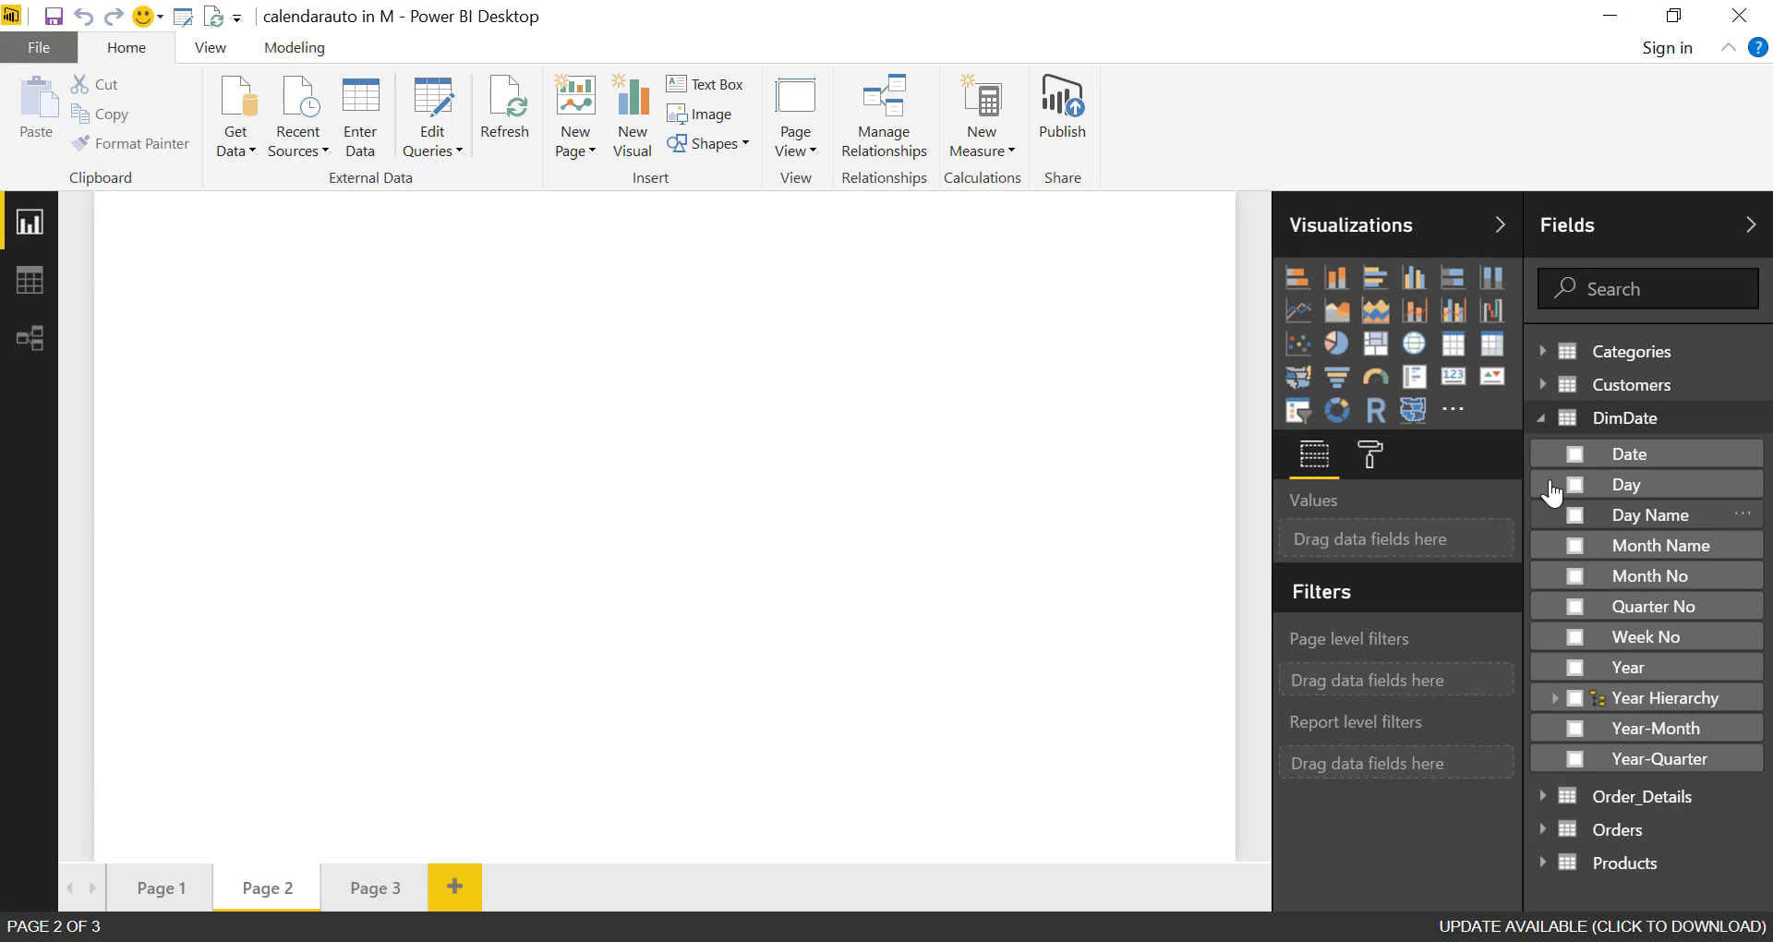
{"action": "left_click", "coordinate": [1541, 420]}
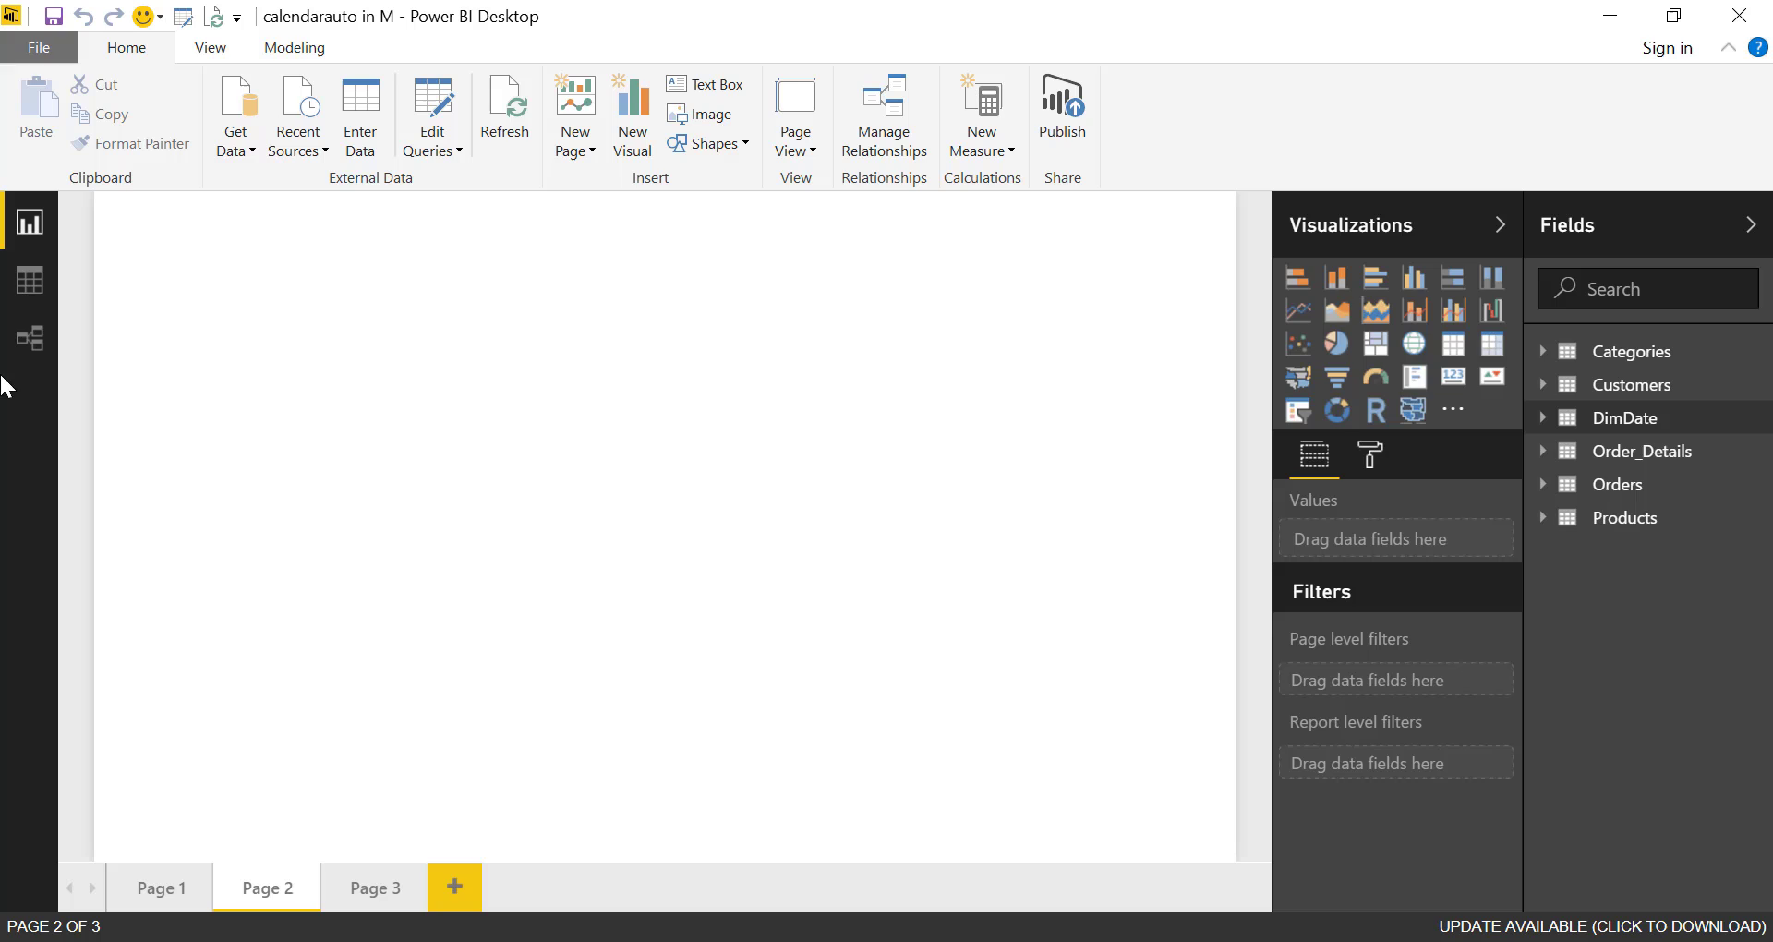
- Inspect the OrderDate, RequiredDate and ShippedDate columns in the data of the Orders table
{"action": "left_click", "coordinate": [29, 281]}
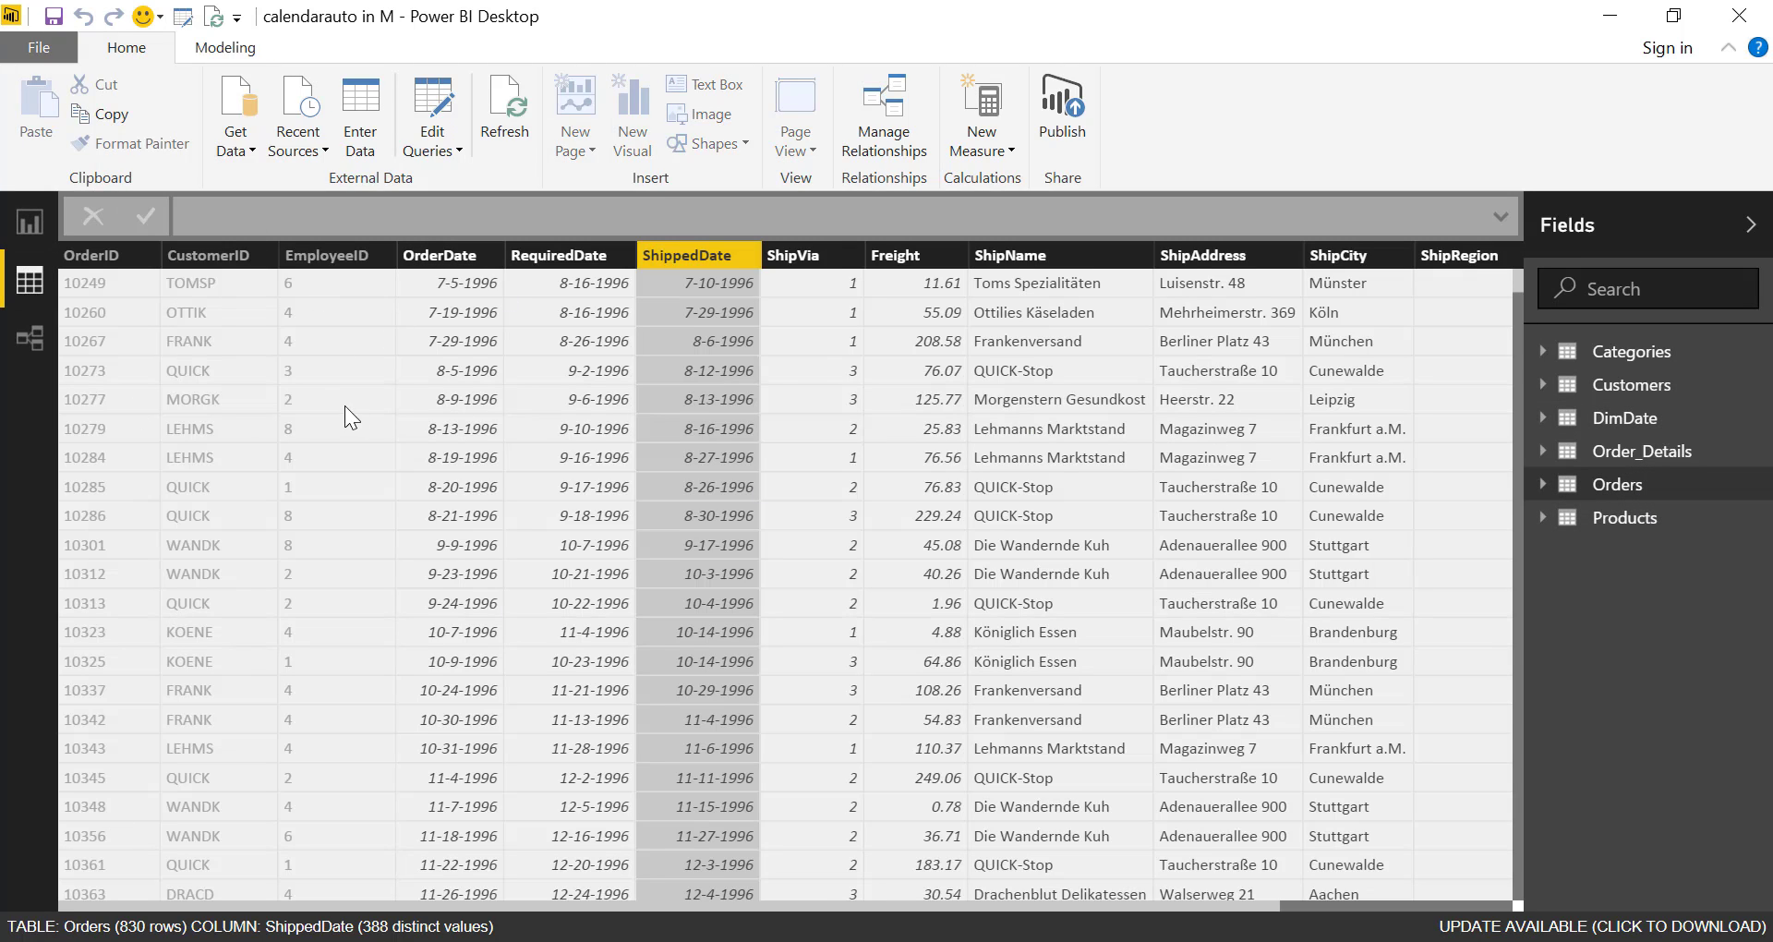
{"action": "left_click", "coordinate": [429, 256]}
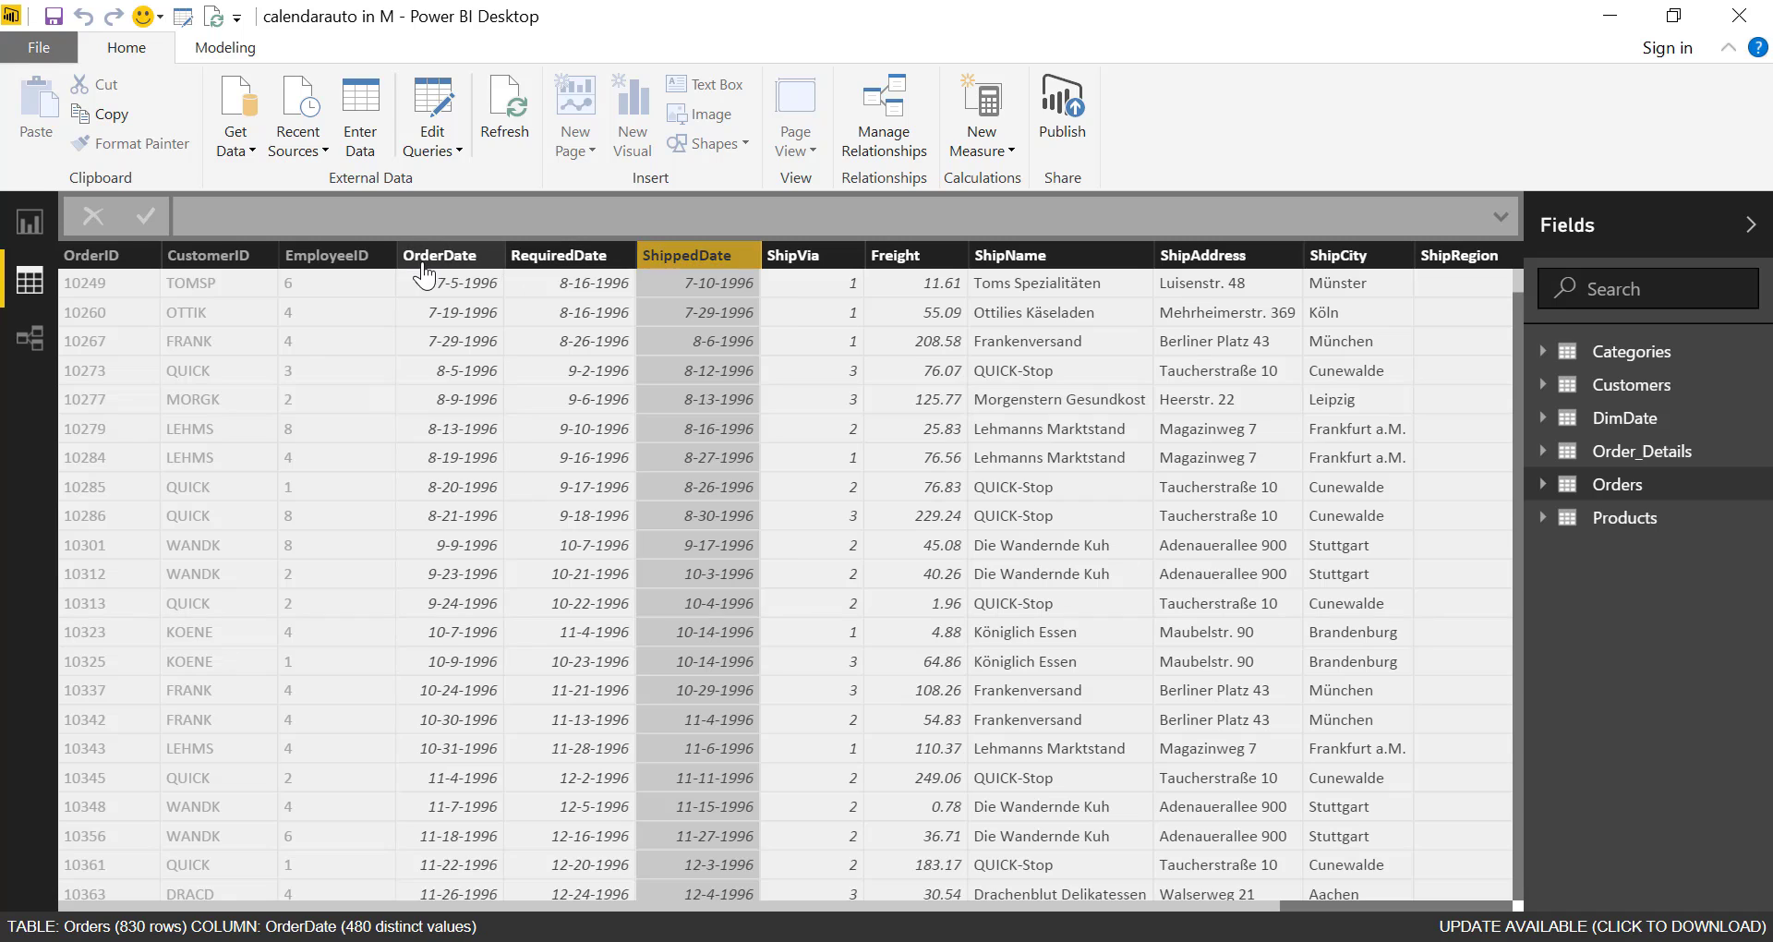
{"action": "left_click", "coordinate": [573, 266]}
{"action": "left_click", "coordinate": [691, 255]}
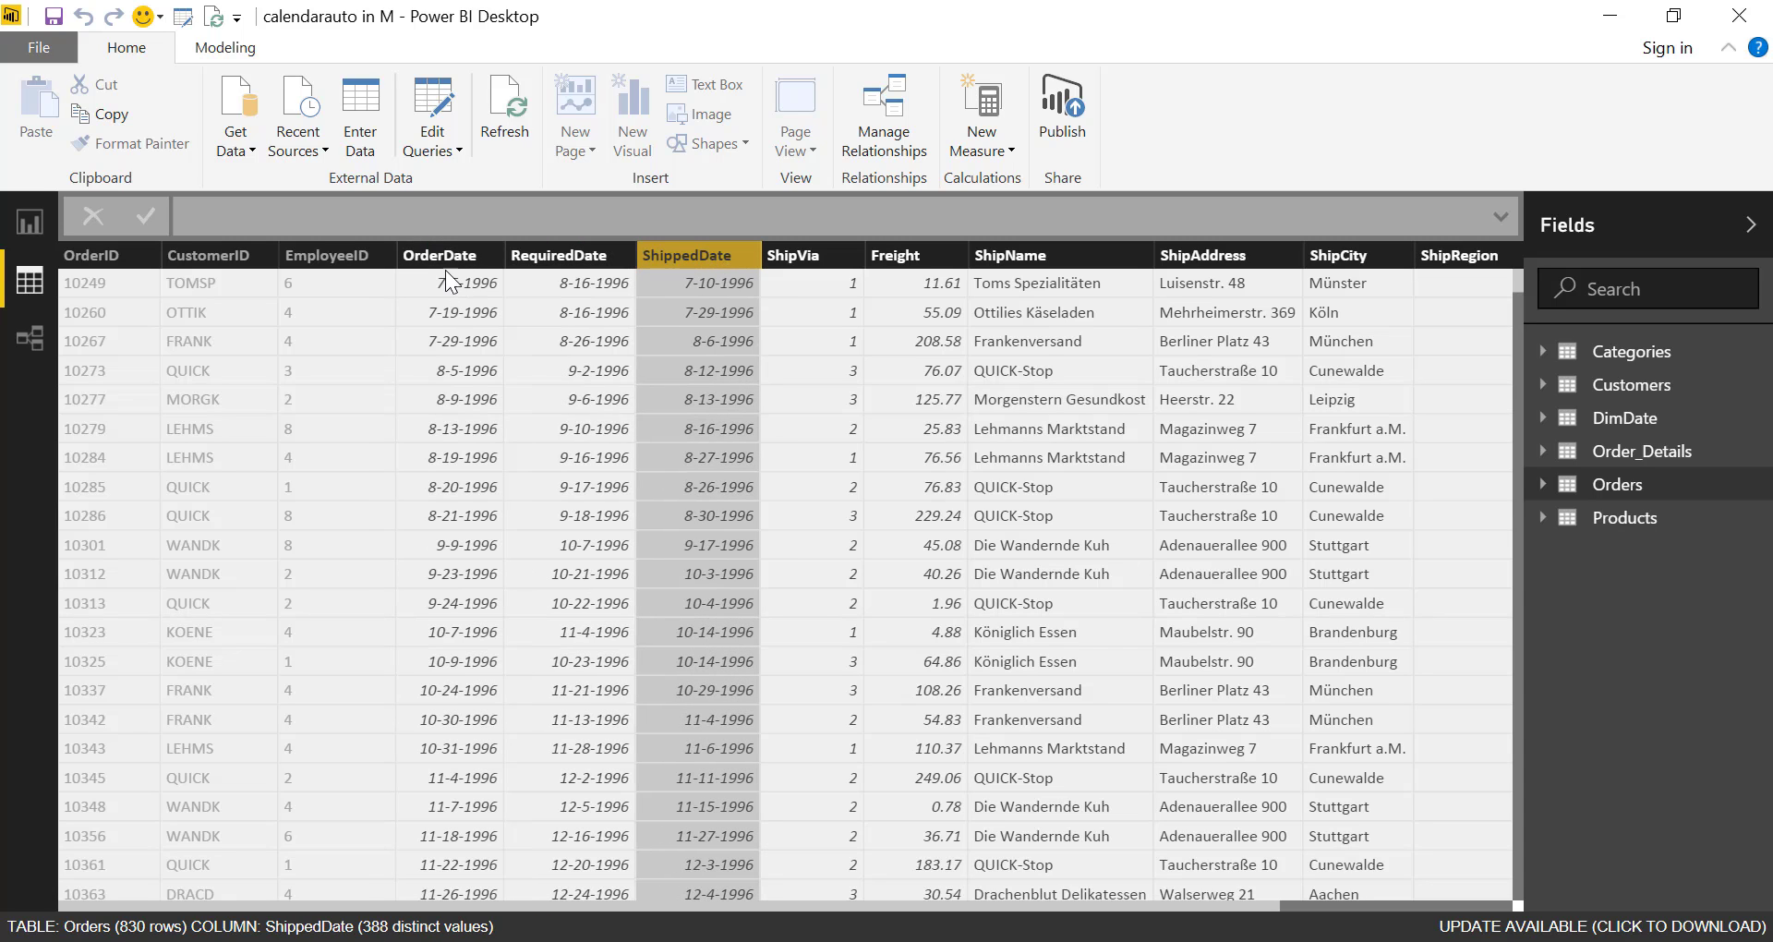
{"action": "left_click", "coordinate": [441, 268]}
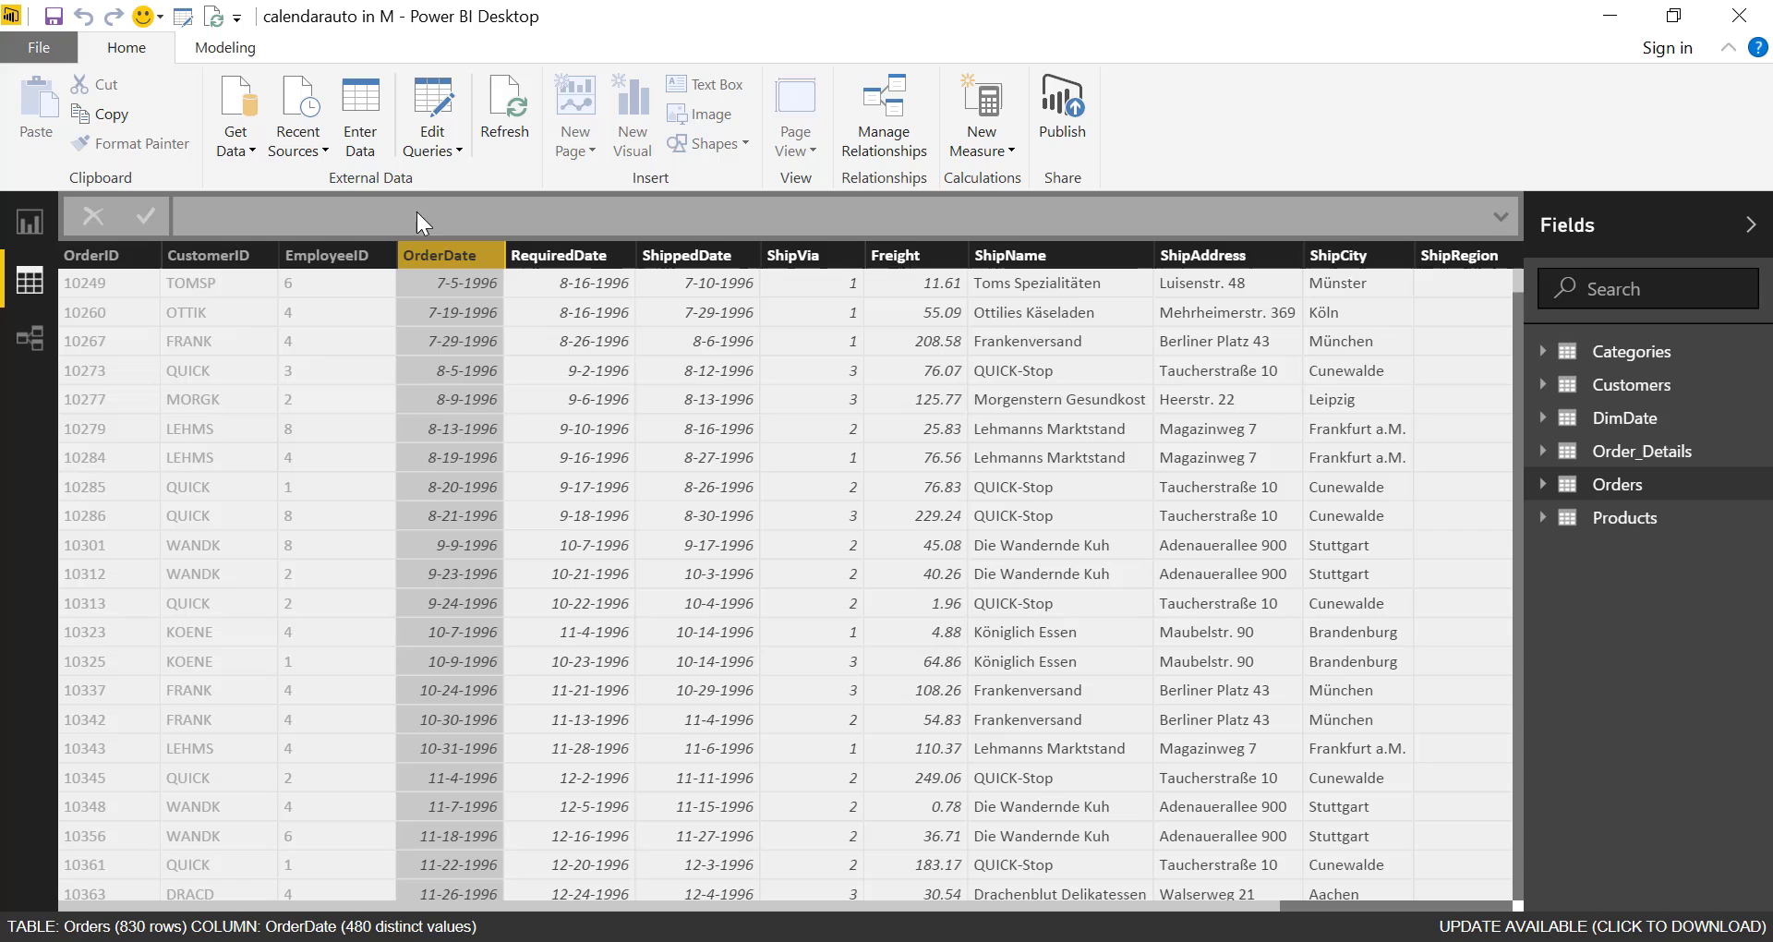
- Duplicate the DimDate query in the Query Editor and rename the copy Calendarauto
{"action": "left_click", "coordinate": [430, 96]}
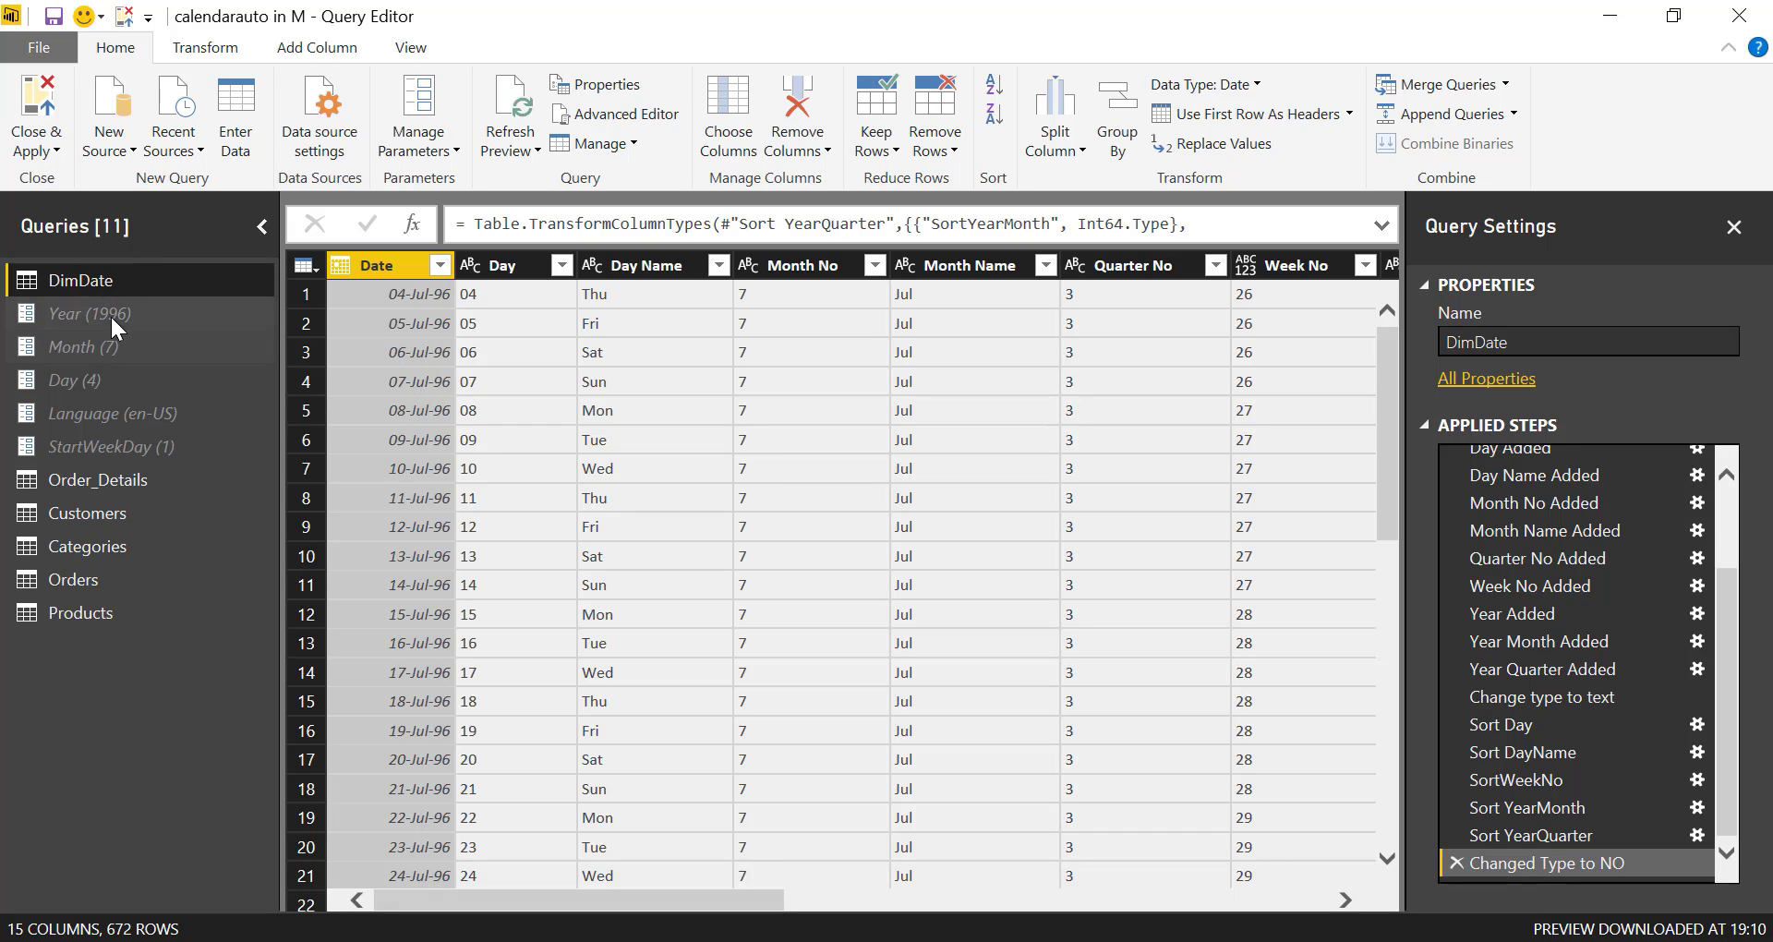
{"action": "right_click", "coordinate": [63, 280]}
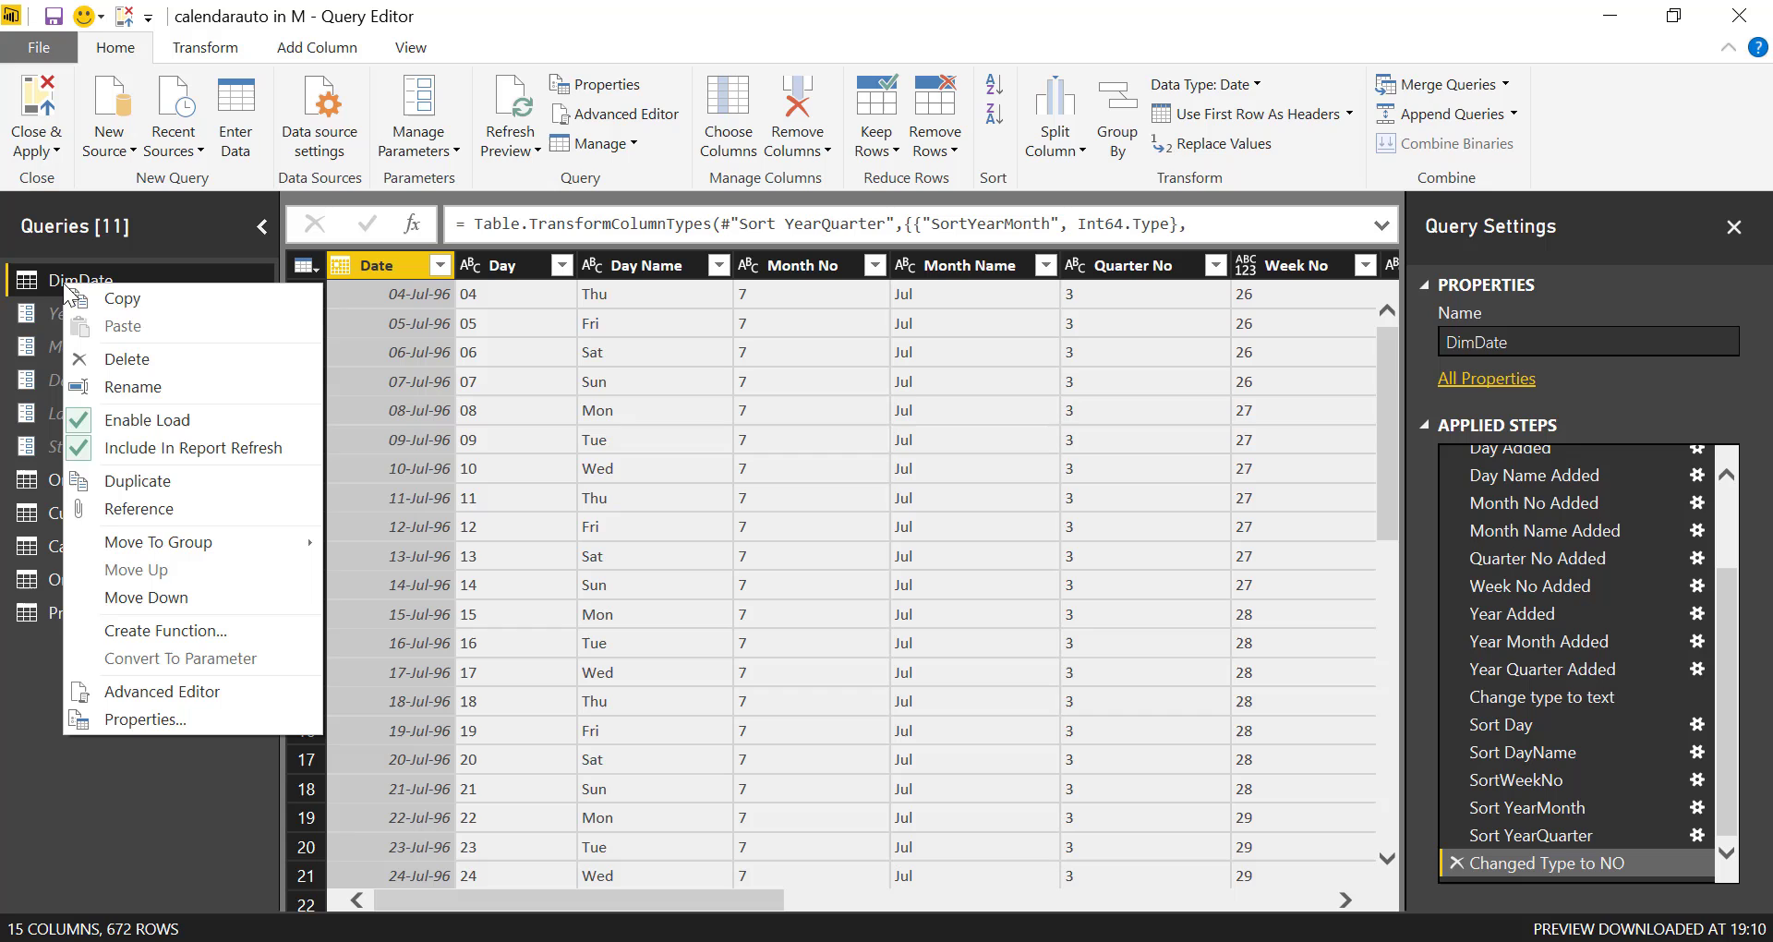
{"action": "left_click", "coordinate": [129, 484]}
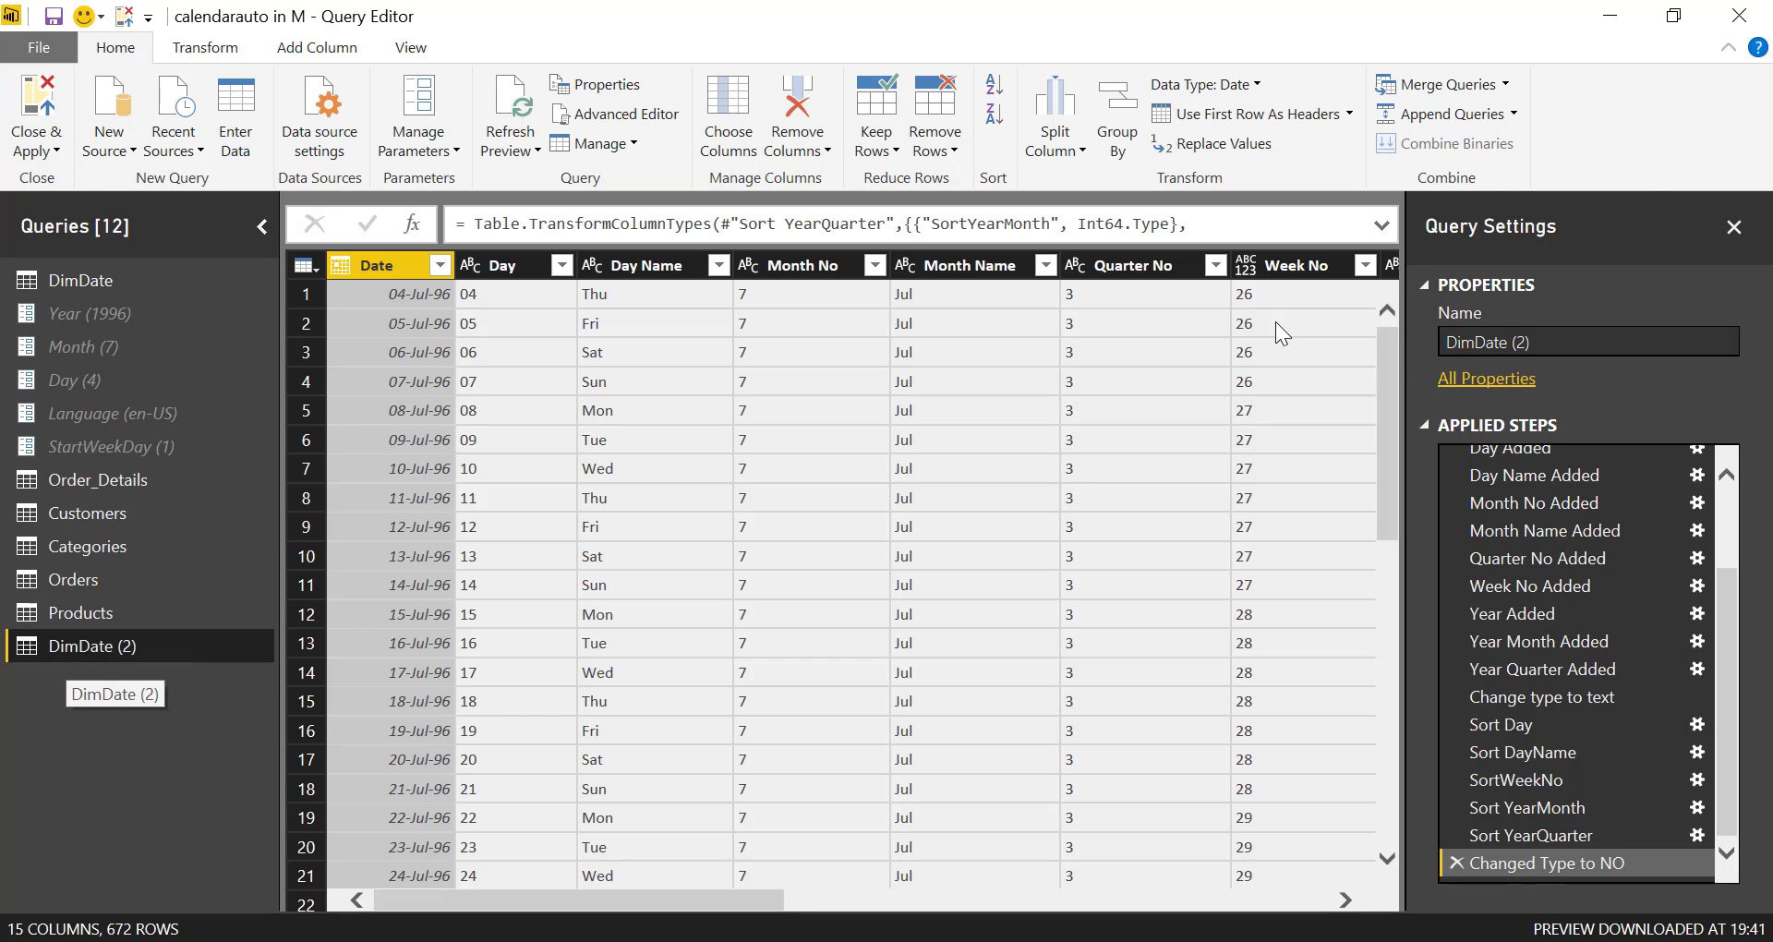
{"action": "left_click_drag", "start_coordinate": [1577, 343], "coordinate": [1449, 351]}
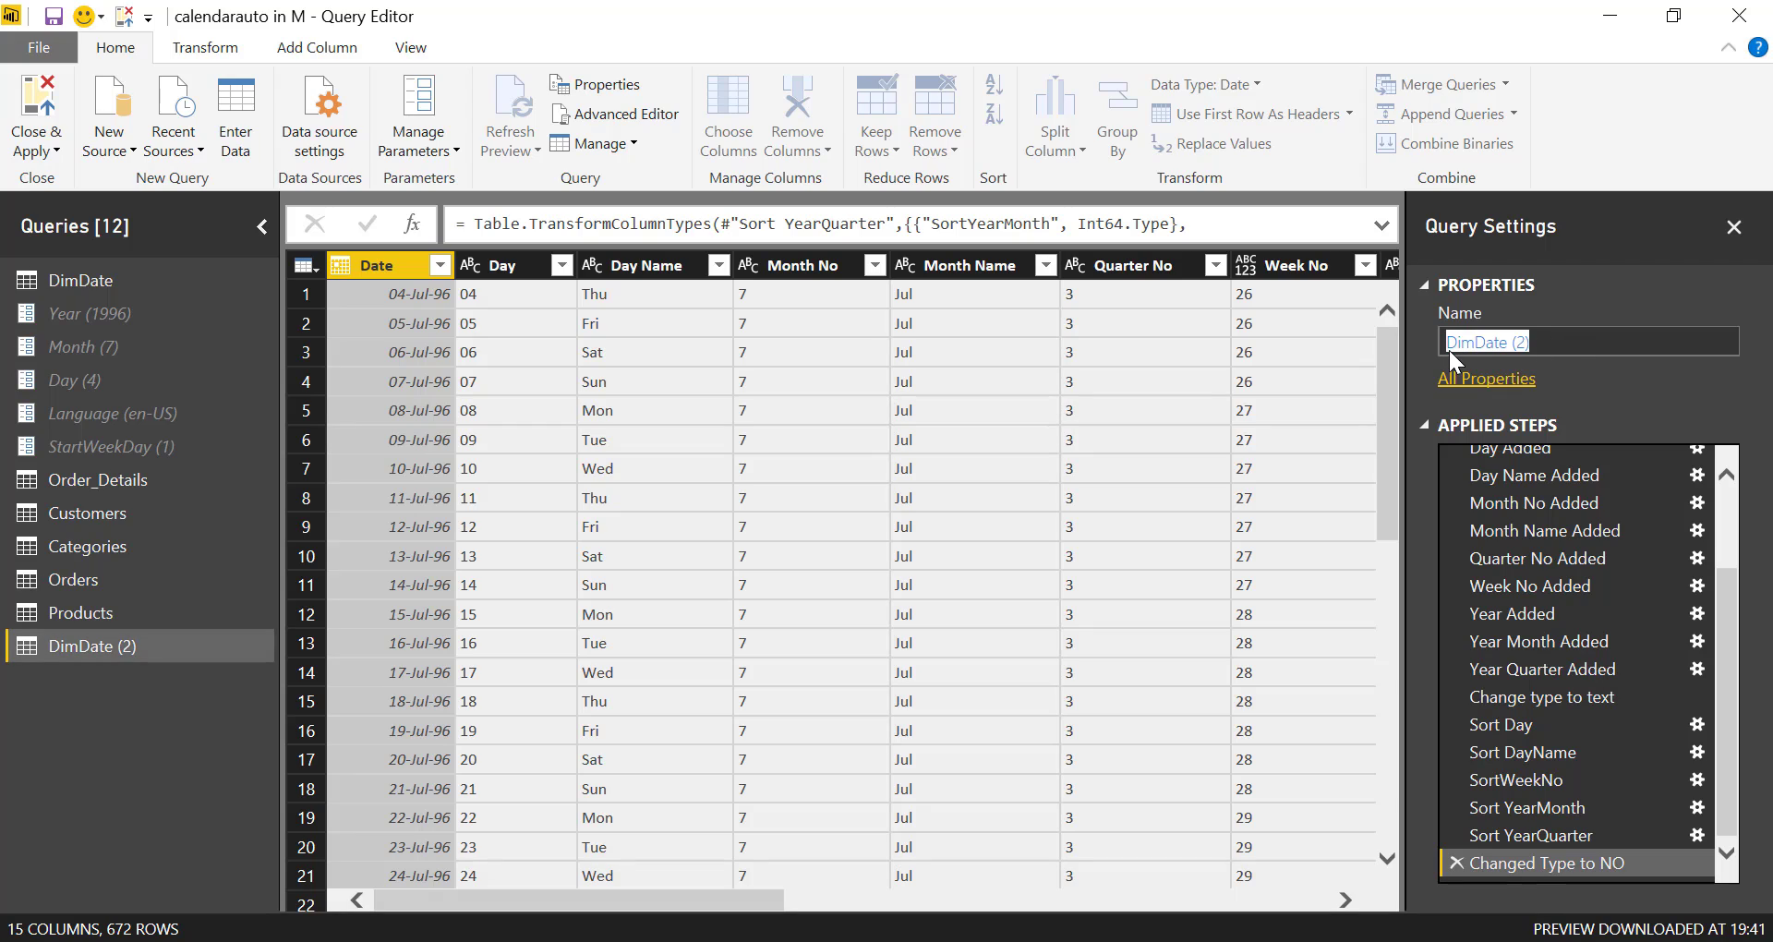
{"action": "type", "text": "Calendarauto"}
{"action": "key", "text": "Return"}
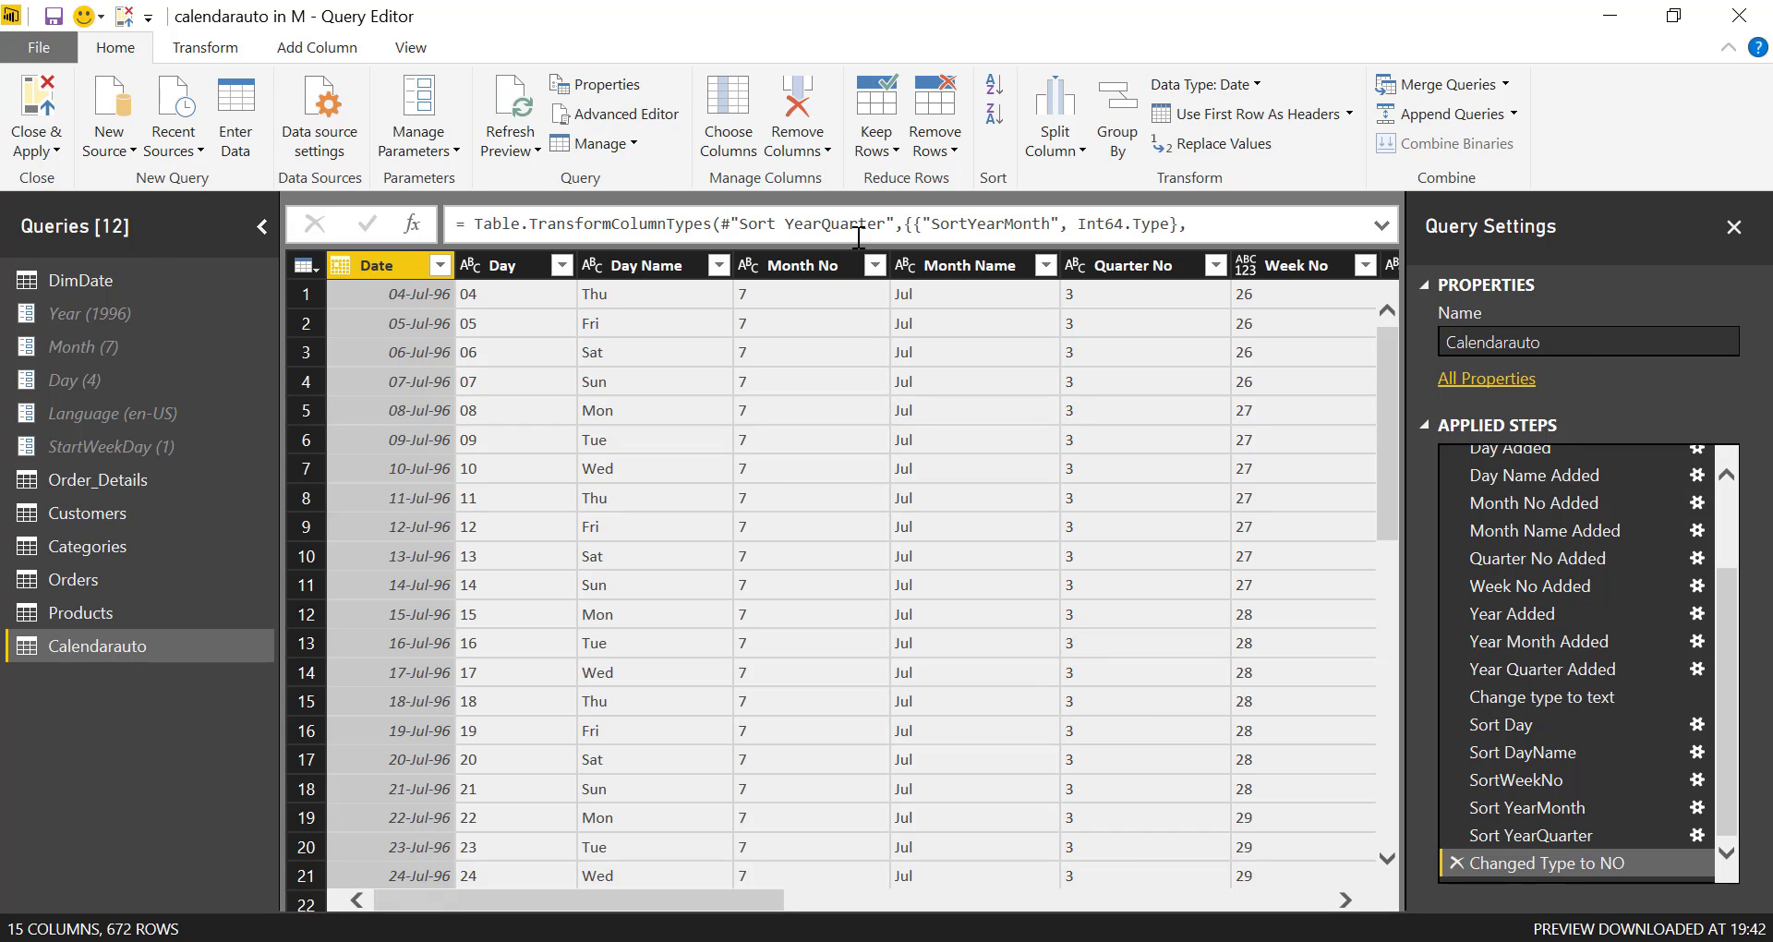
- Open the Calendarauto query's code in the Advanced Editor and insert three blank lines between let and the first comment
{"action": "scroll", "coordinate": [1662, 591], "scroll_direction": "up", "scroll_amount": 3}
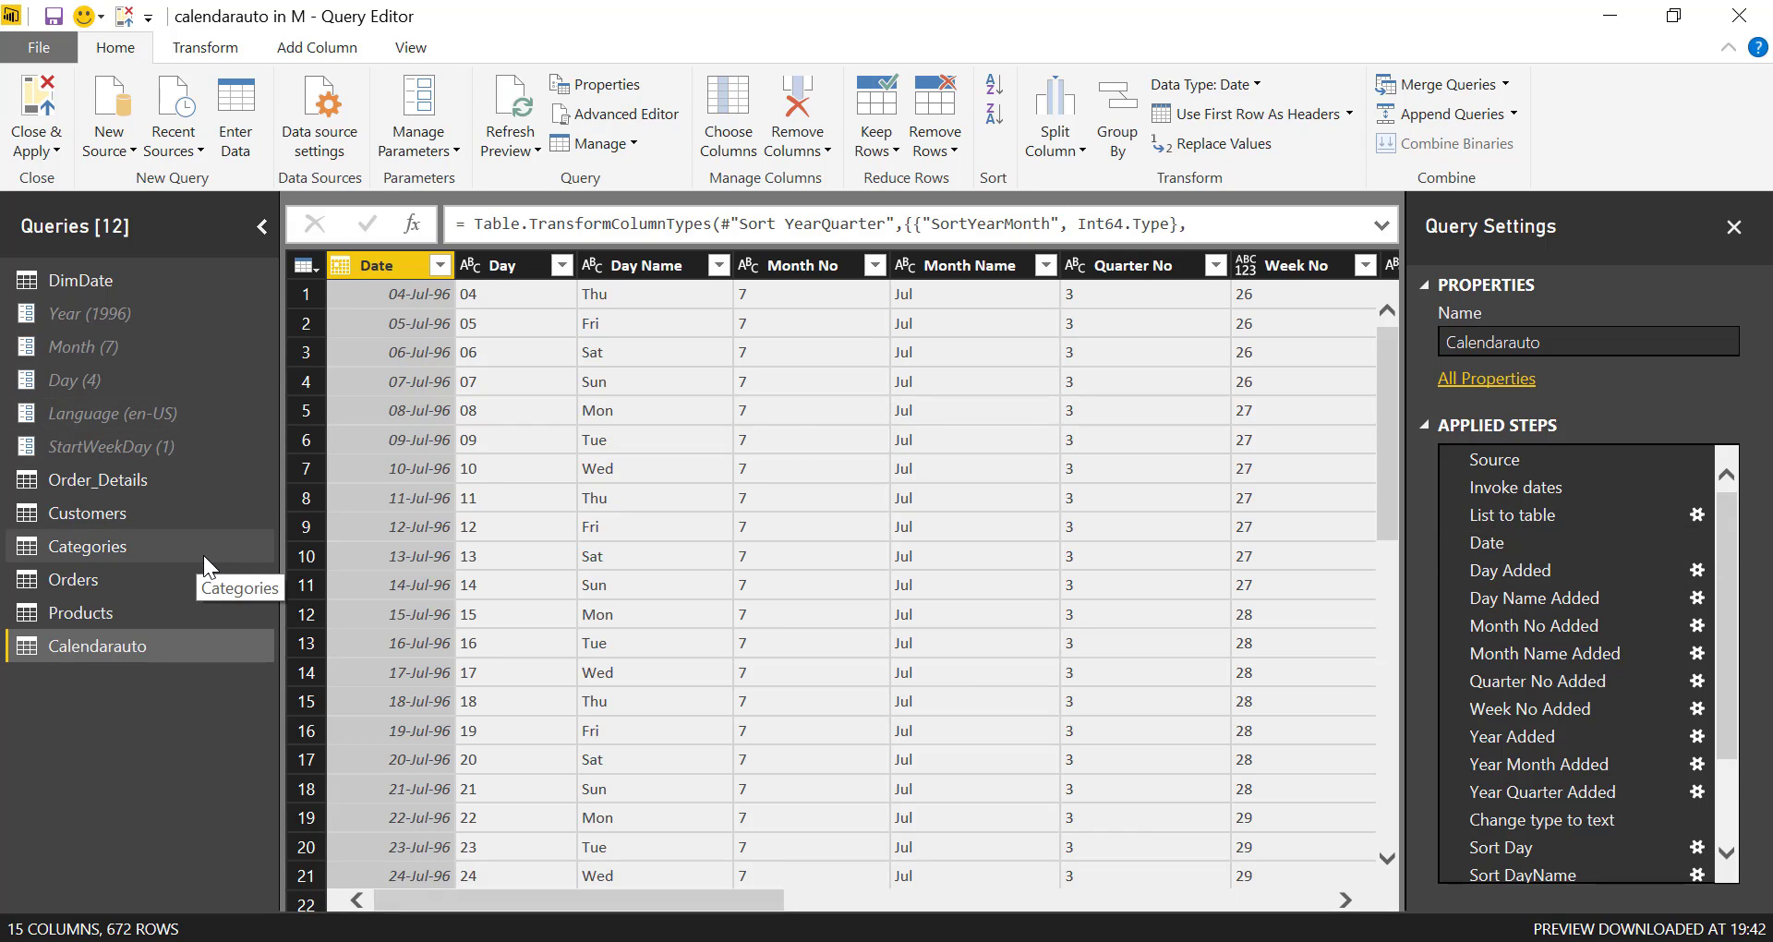
{"action": "left_click", "coordinate": [83, 582]}
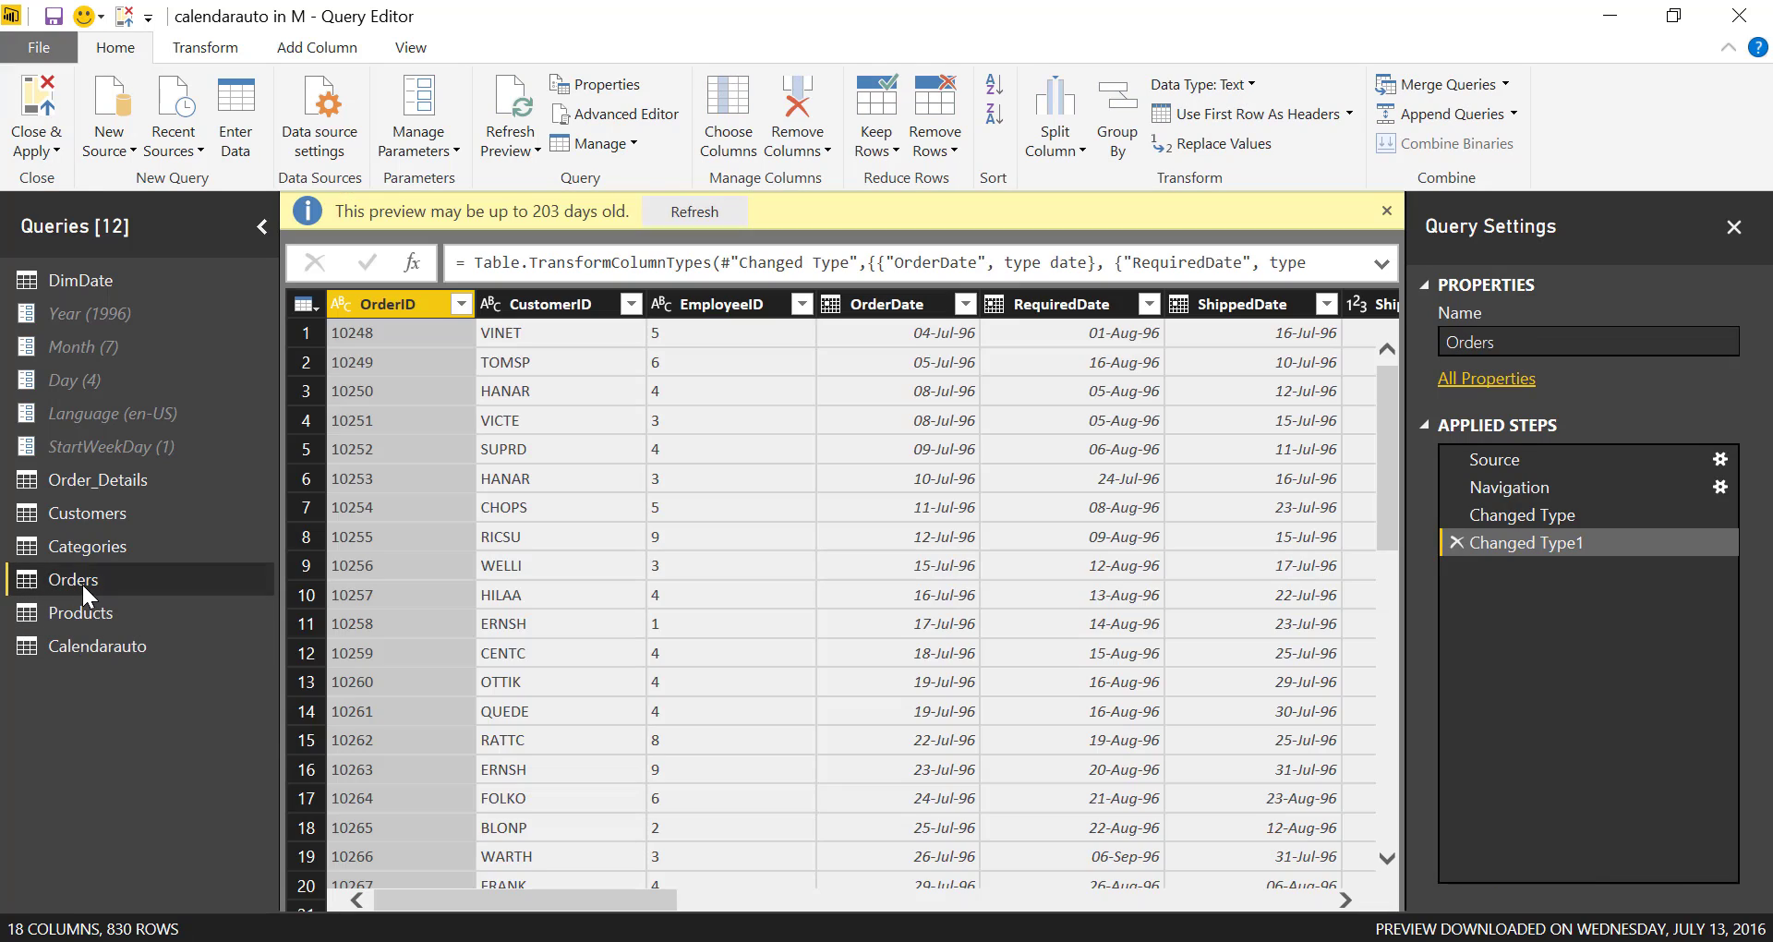
{"action": "left_click", "coordinate": [92, 644]}
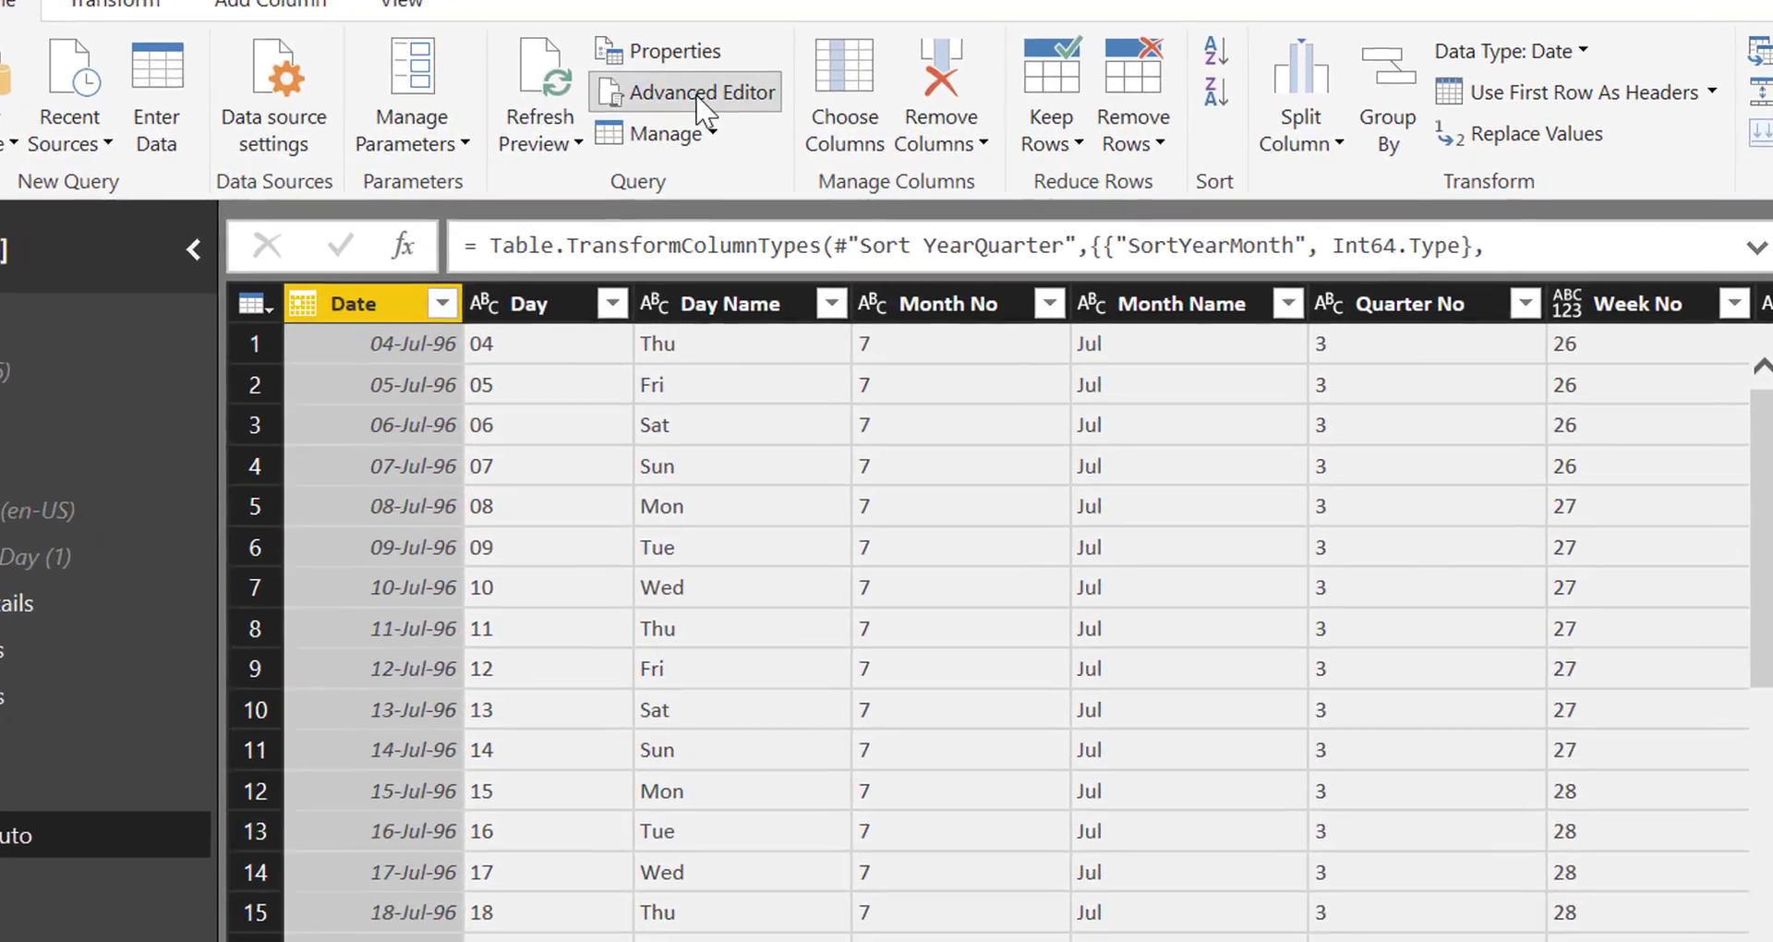
{"action": "left_click", "coordinate": [697, 93]}
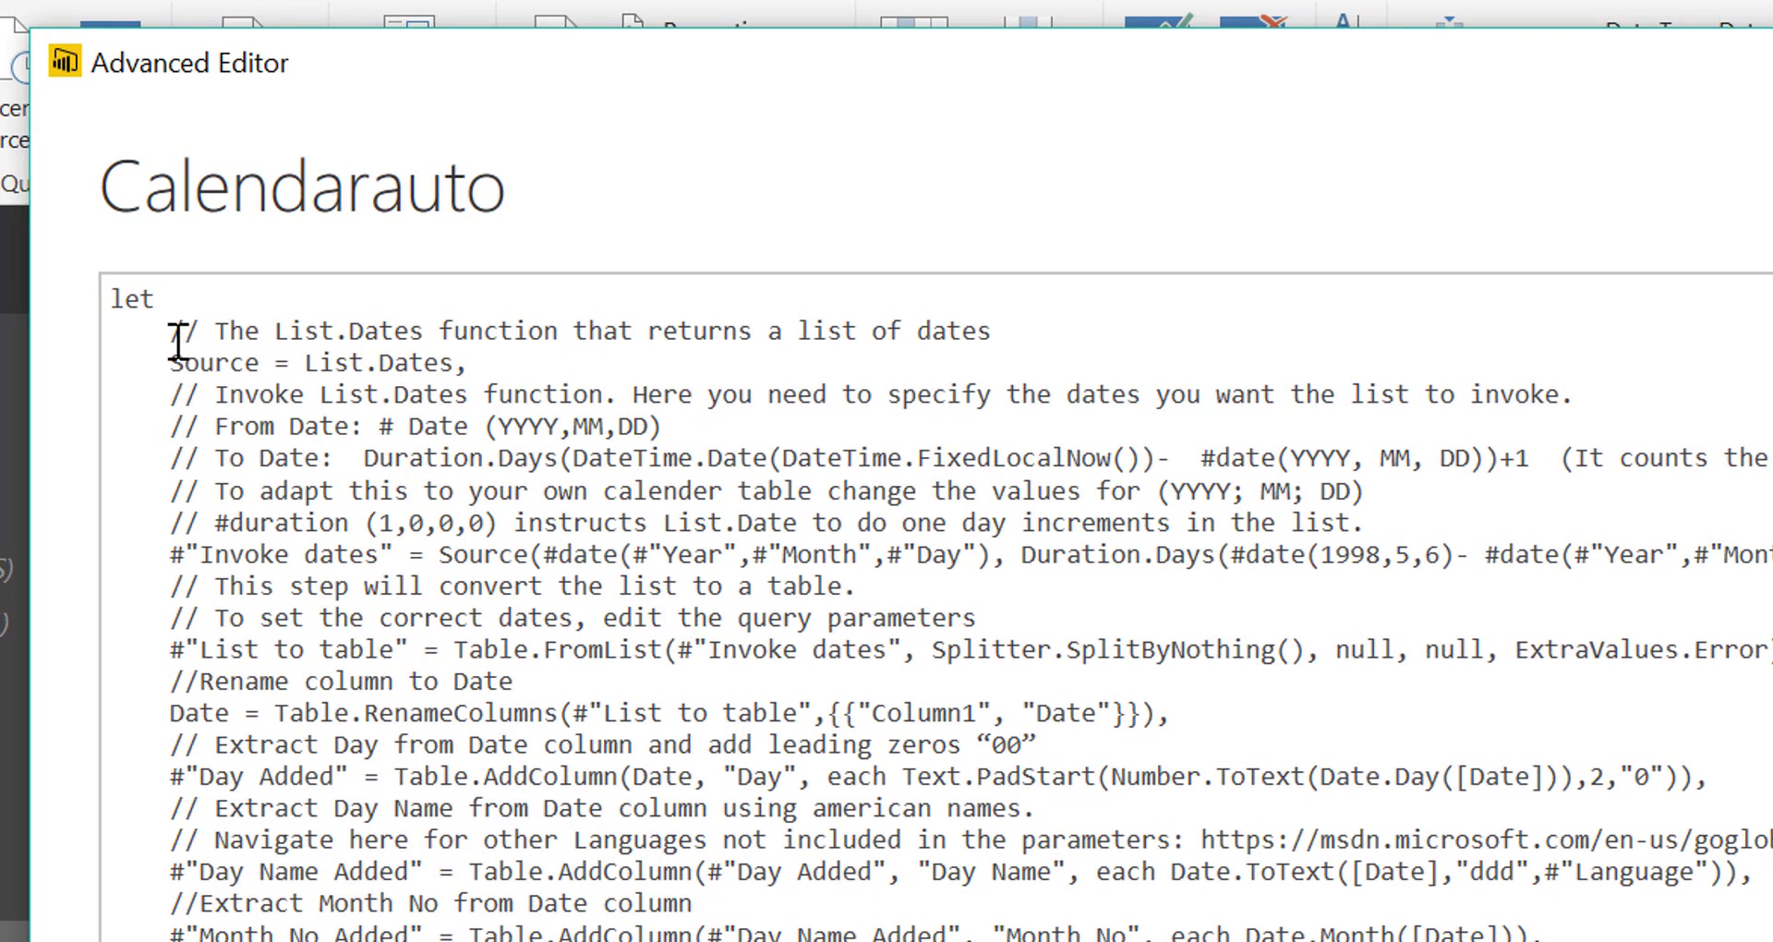
{"action": "left_click", "coordinate": [176, 336]}
{"action": "key", "text": "Return"}
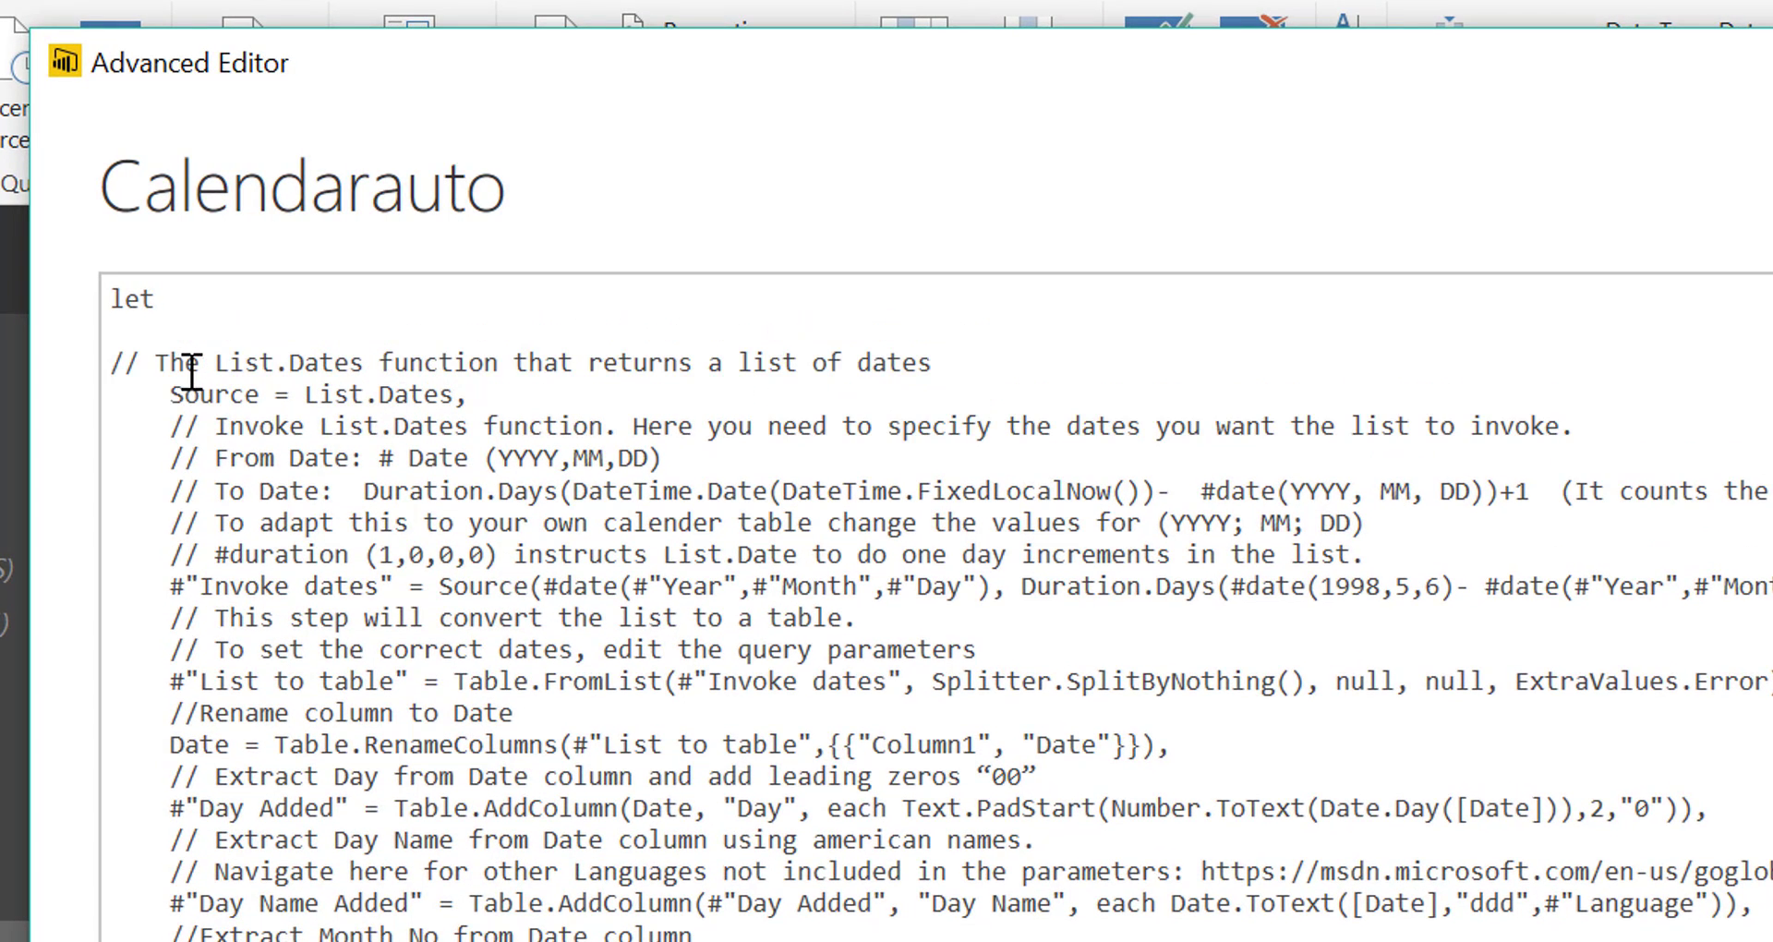
{"action": "key", "text": "Return"}
{"action": "key", "text": "Return"}
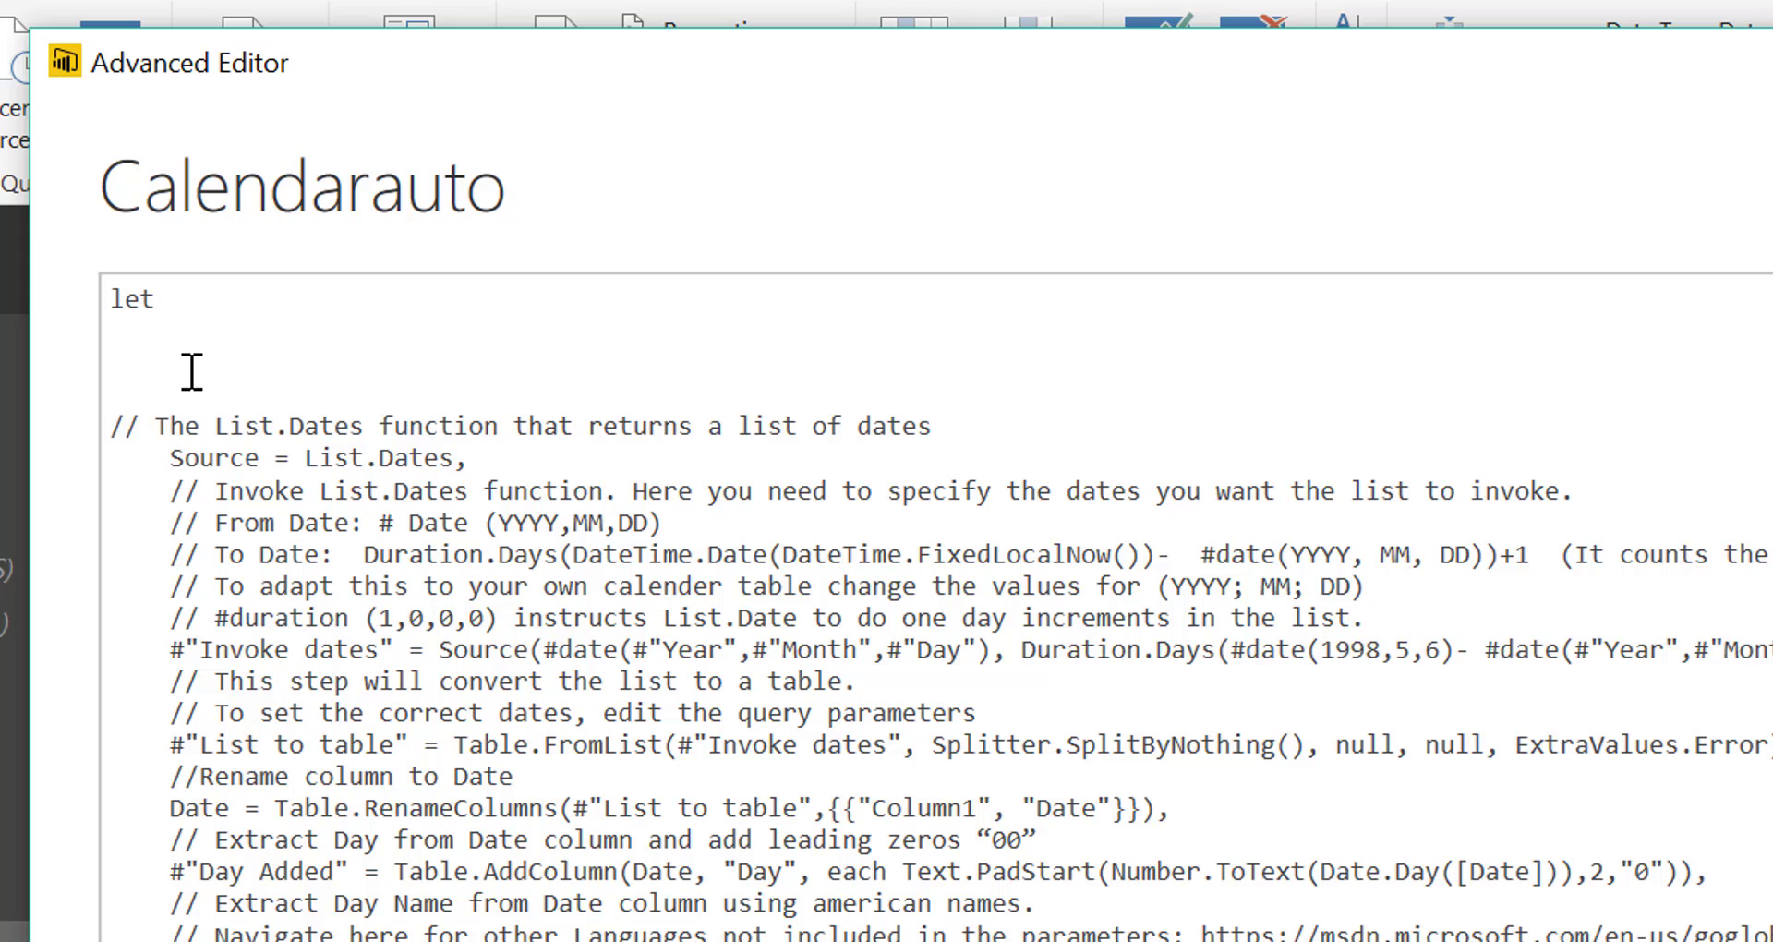
{"action": "key", "text": "Tab"}
{"action": "key", "text": "Up"}
{"action": "key", "text": "Up"}
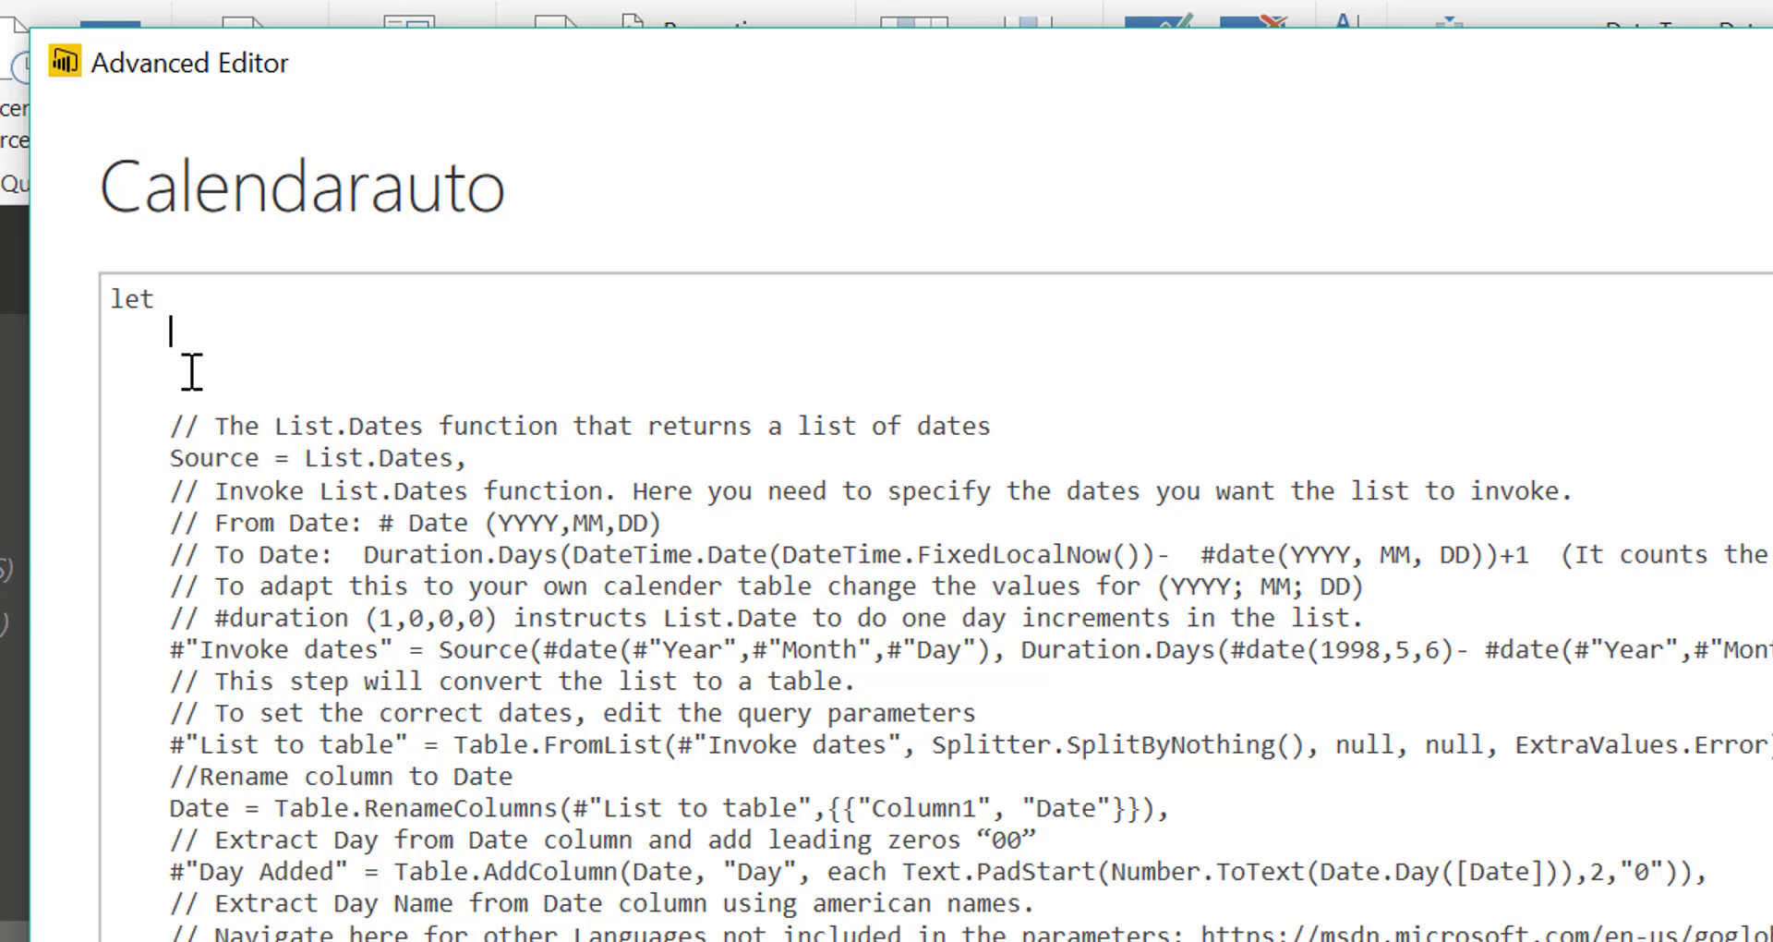
- Add the comment "//Get Max and Min dates from Orders Table" directly below let, followed by a new line
{"action": "type", "text": "//"}
{"action": "type", "text": "Get Max an"}
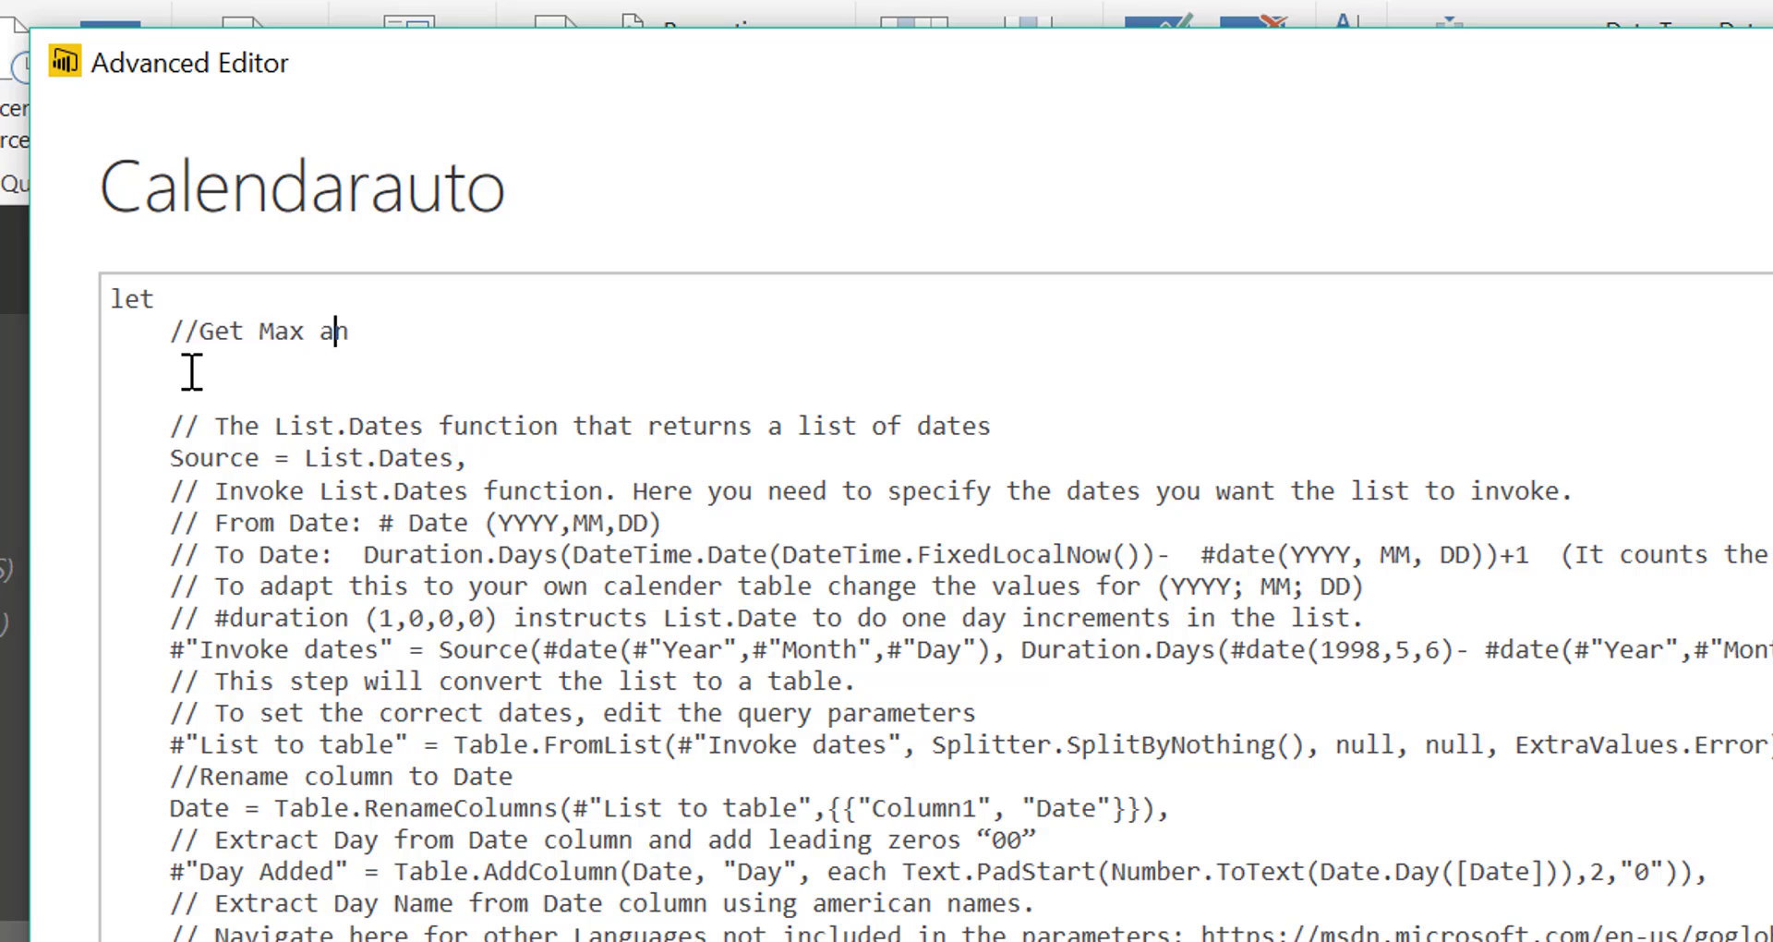
{"action": "type", "text": "d Min dat"}
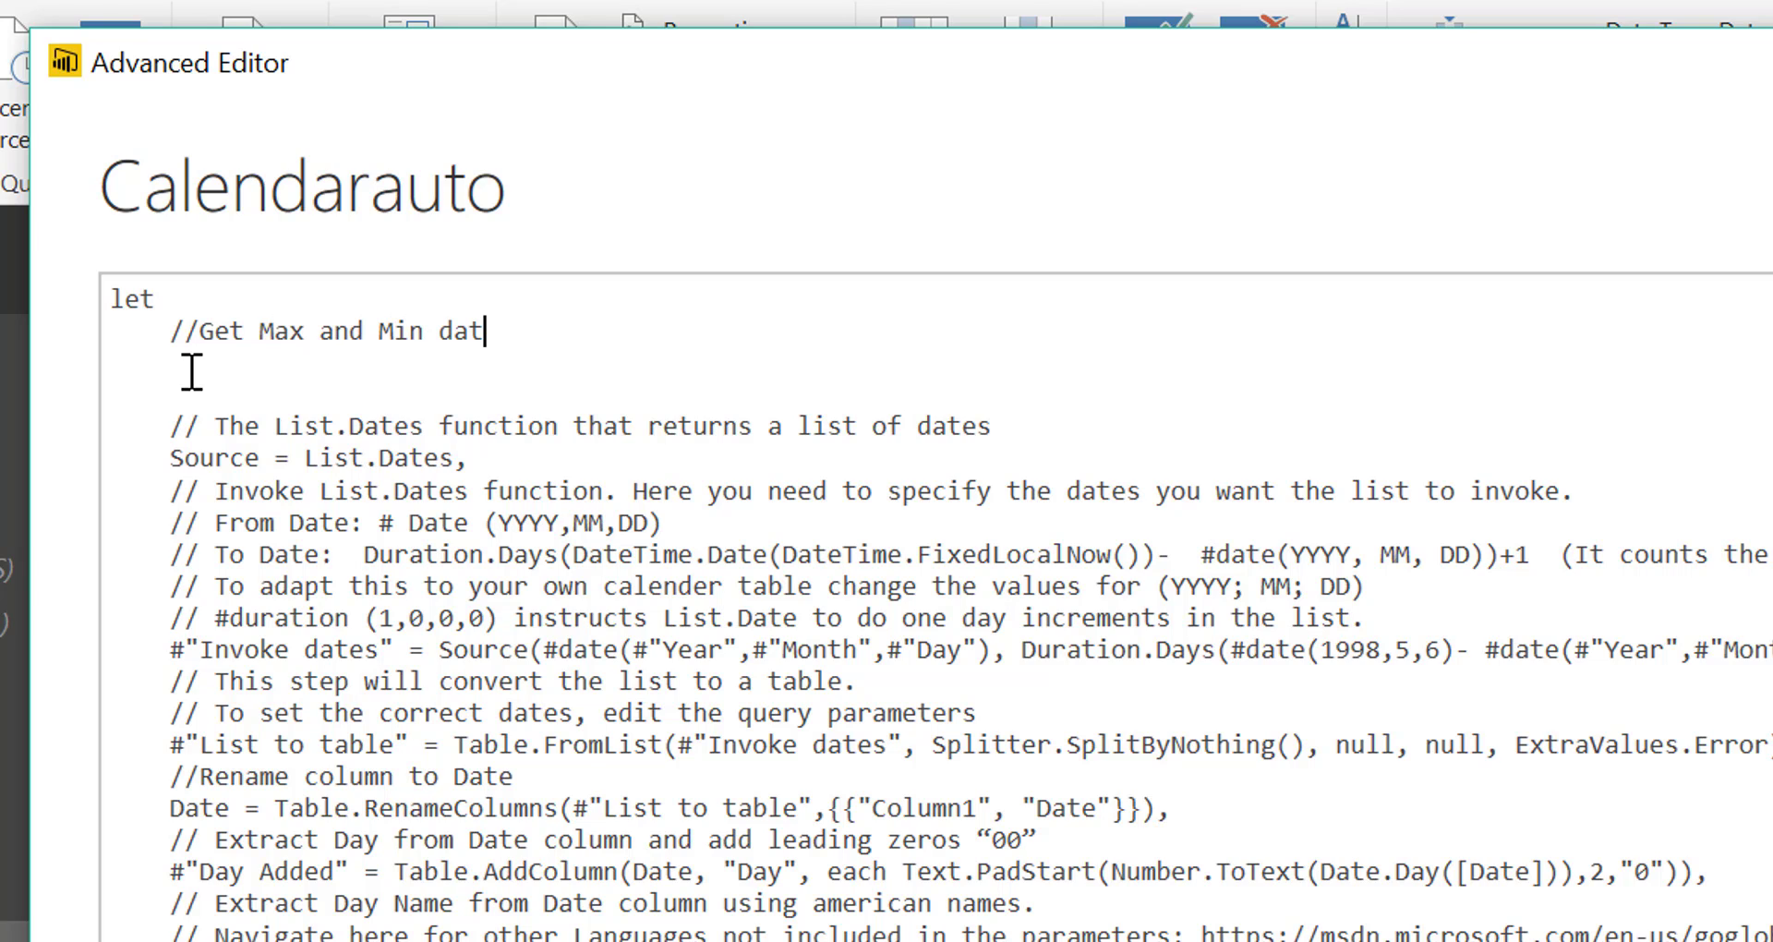
{"action": "type", "text": "es from O"}
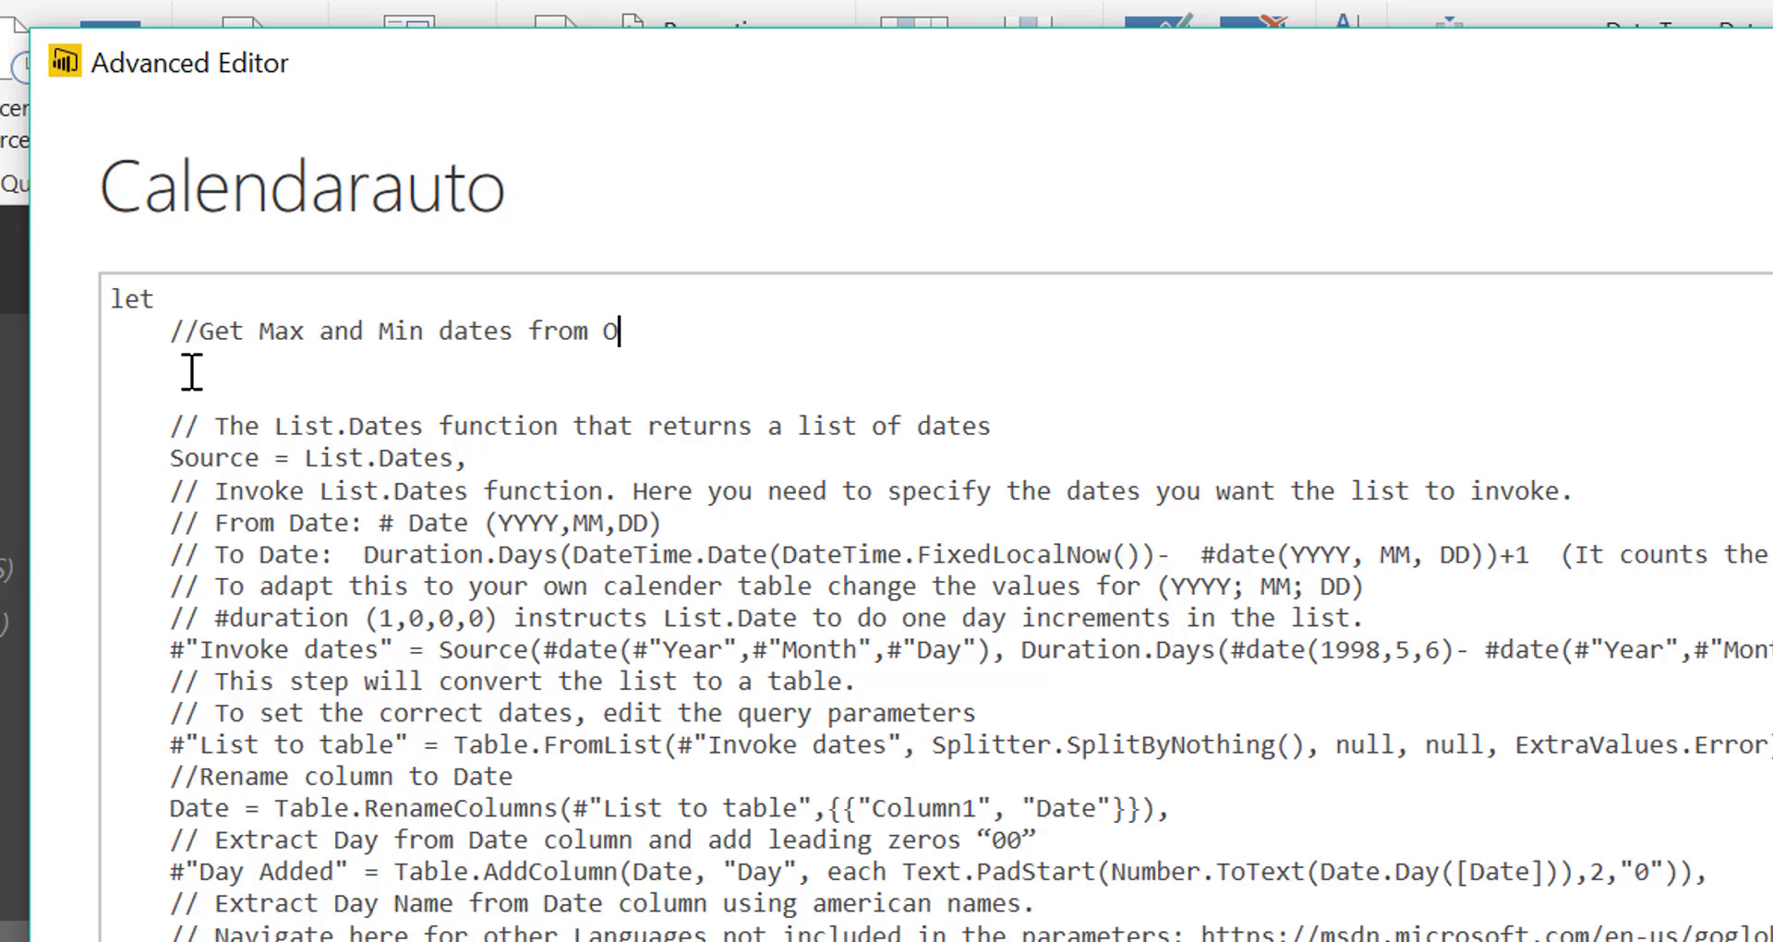
{"action": "type", "text": "rders Tav"}
{"action": "type", "text": "ble"}
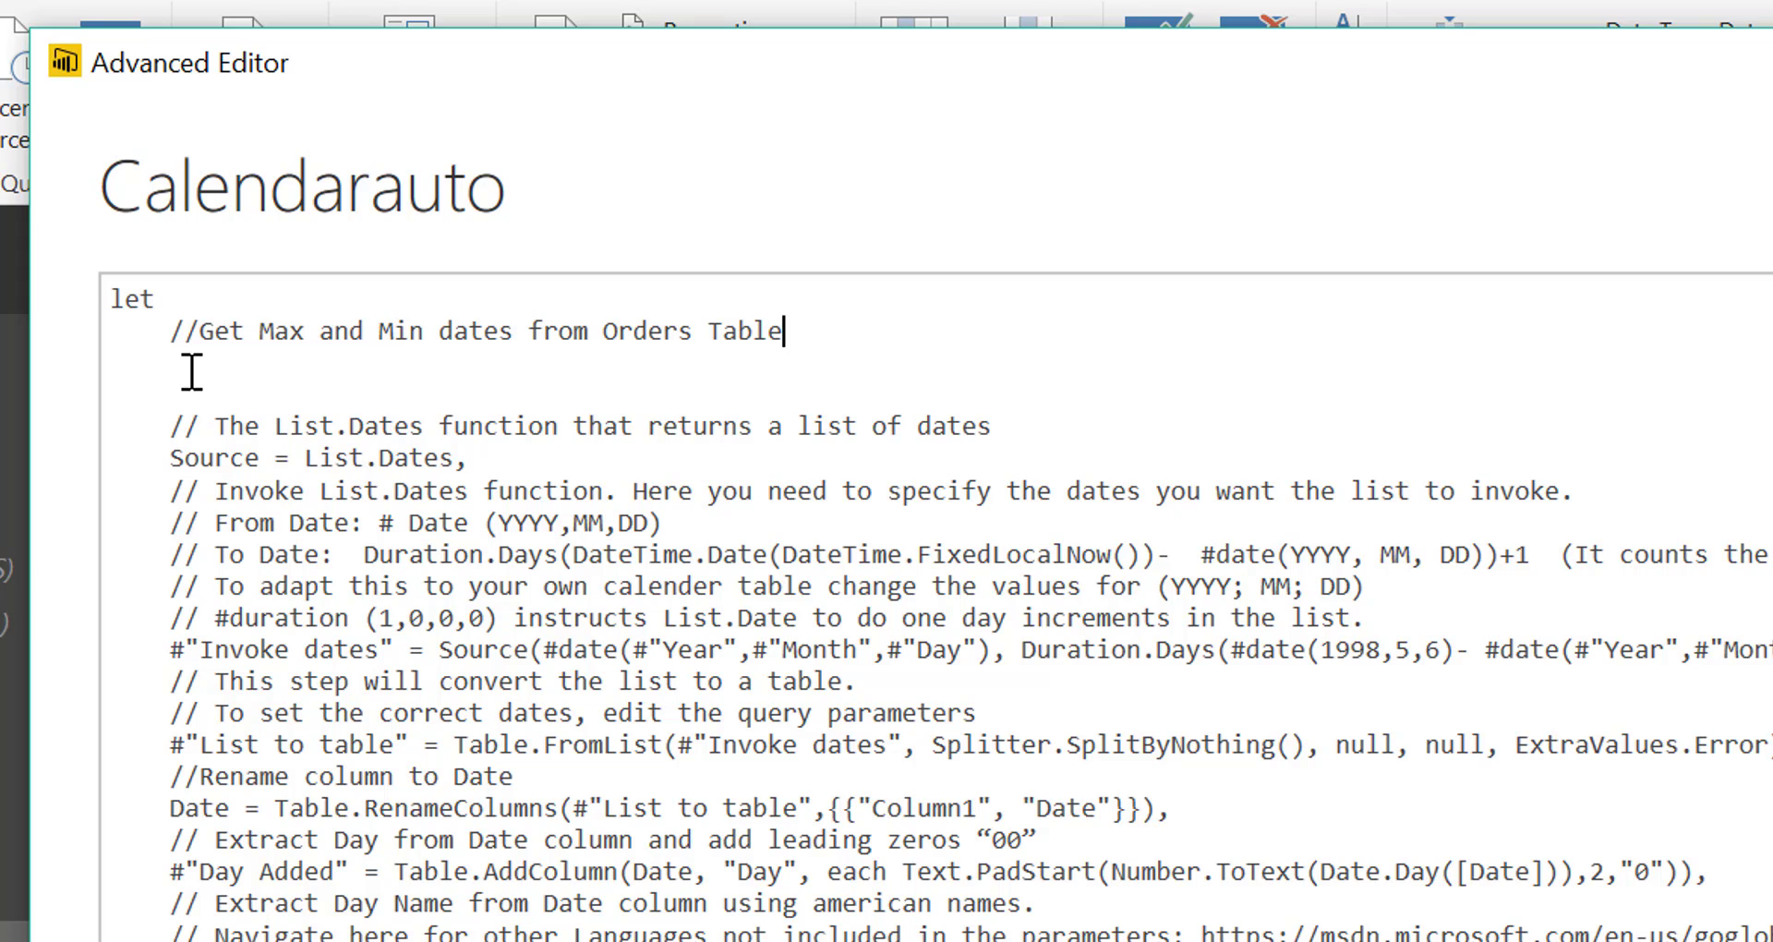
{"action": "key", "text": "Return"}
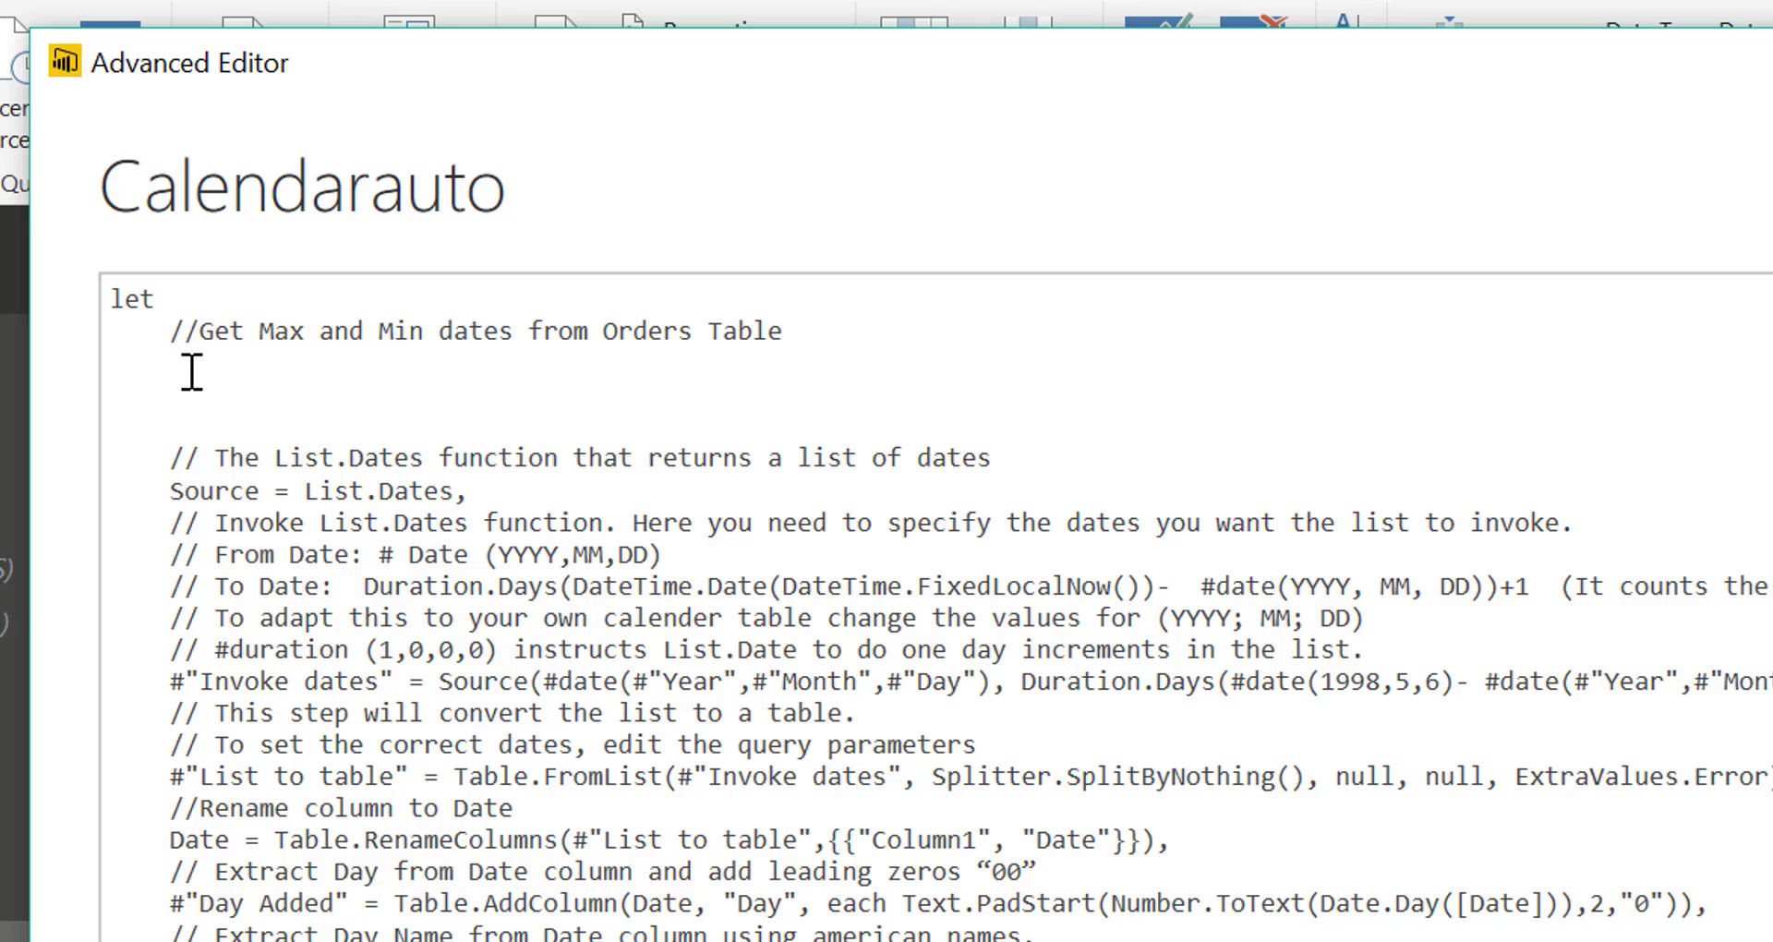
- Define the latest order date below the comment with the line MaxDate=List.Max(Orders[OrderDate]),
{"action": "type", "text": "MaxDate=List.Max"}
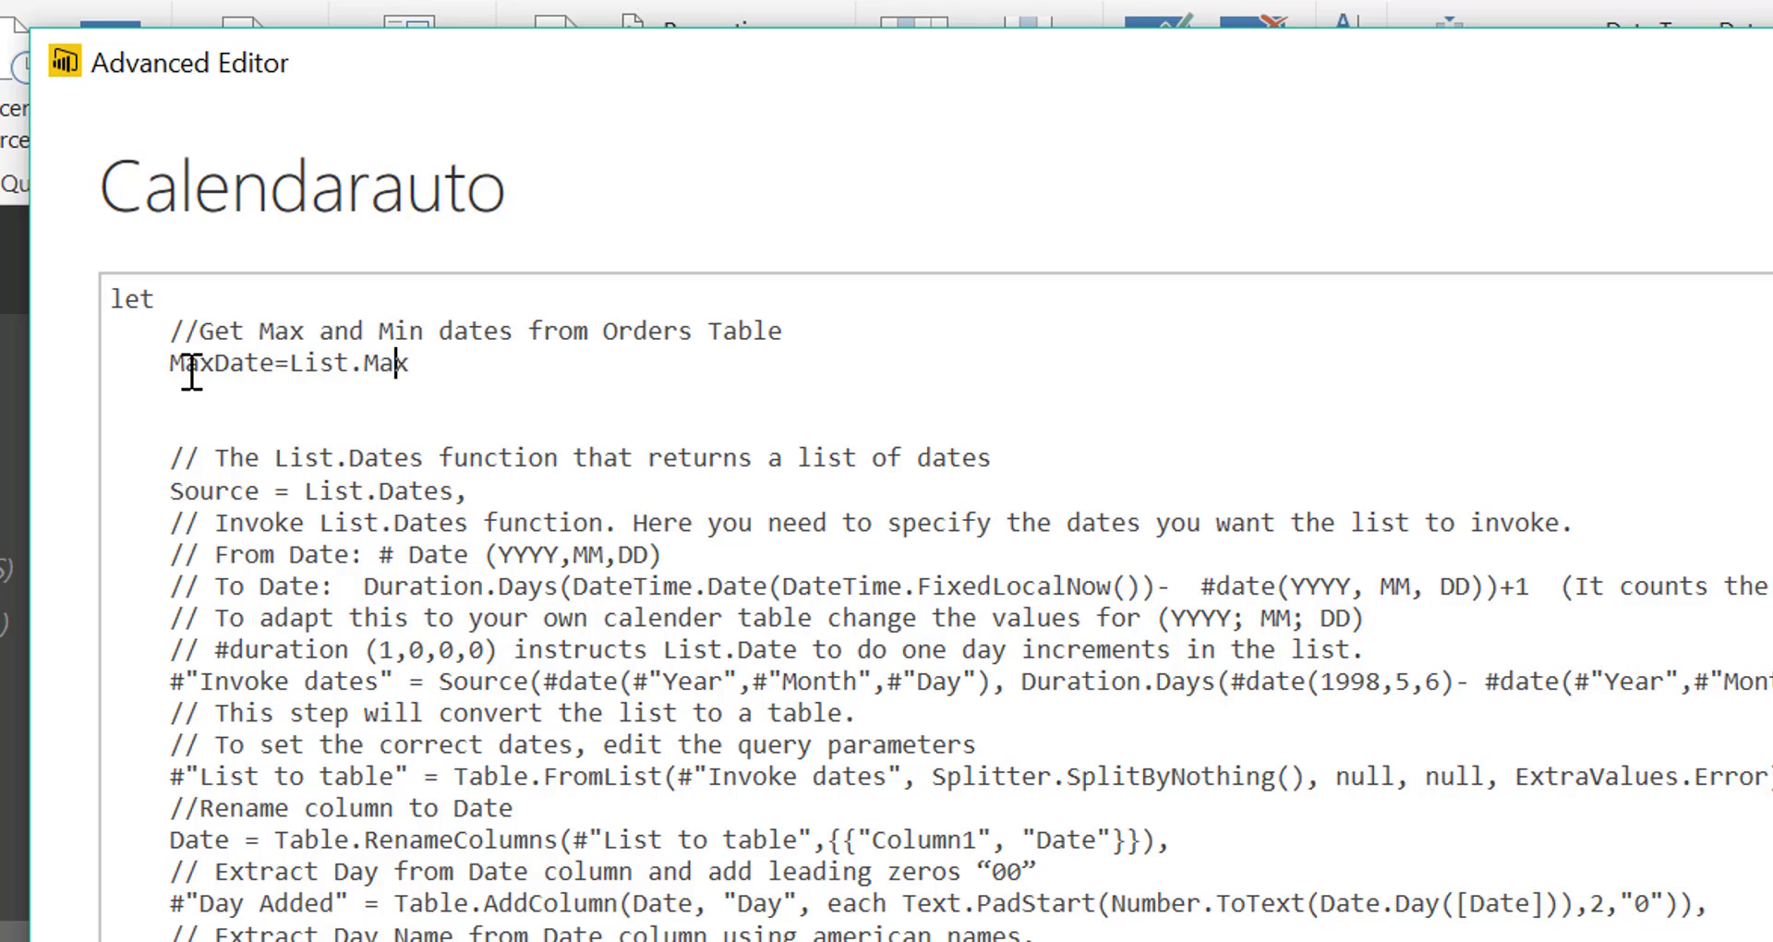
{"action": "type", "text": "(Orders["}
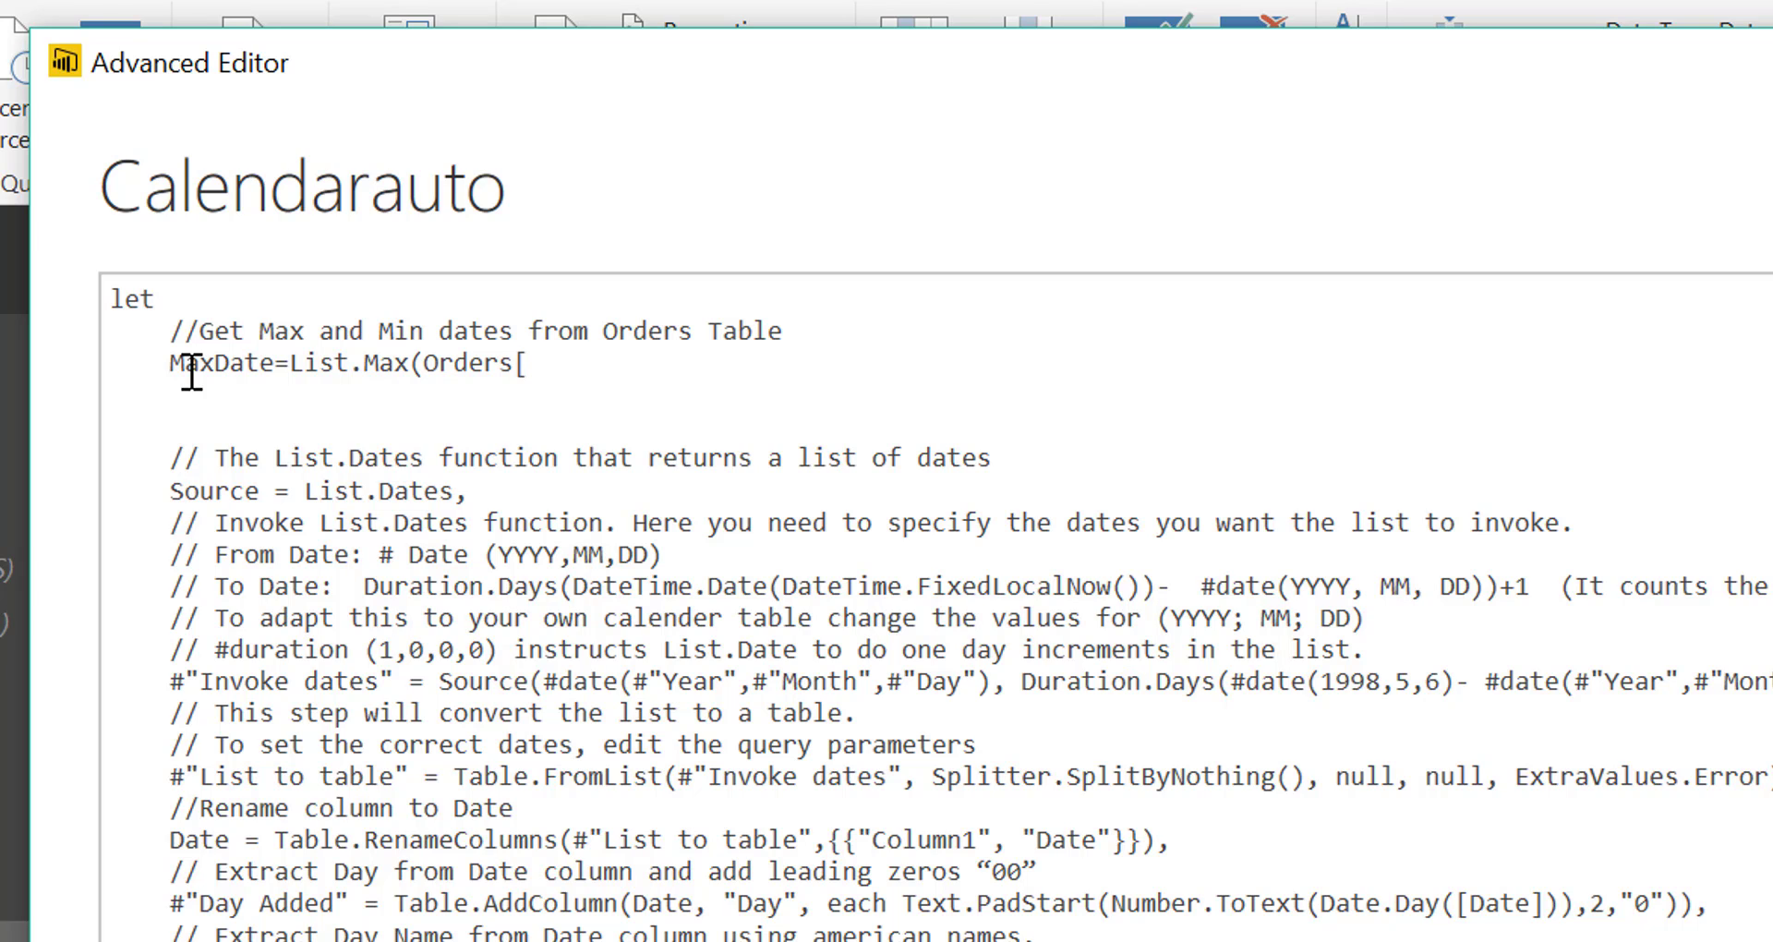
{"action": "type", "text": "OrderD"}
{"action": "type", "text": "ate"}
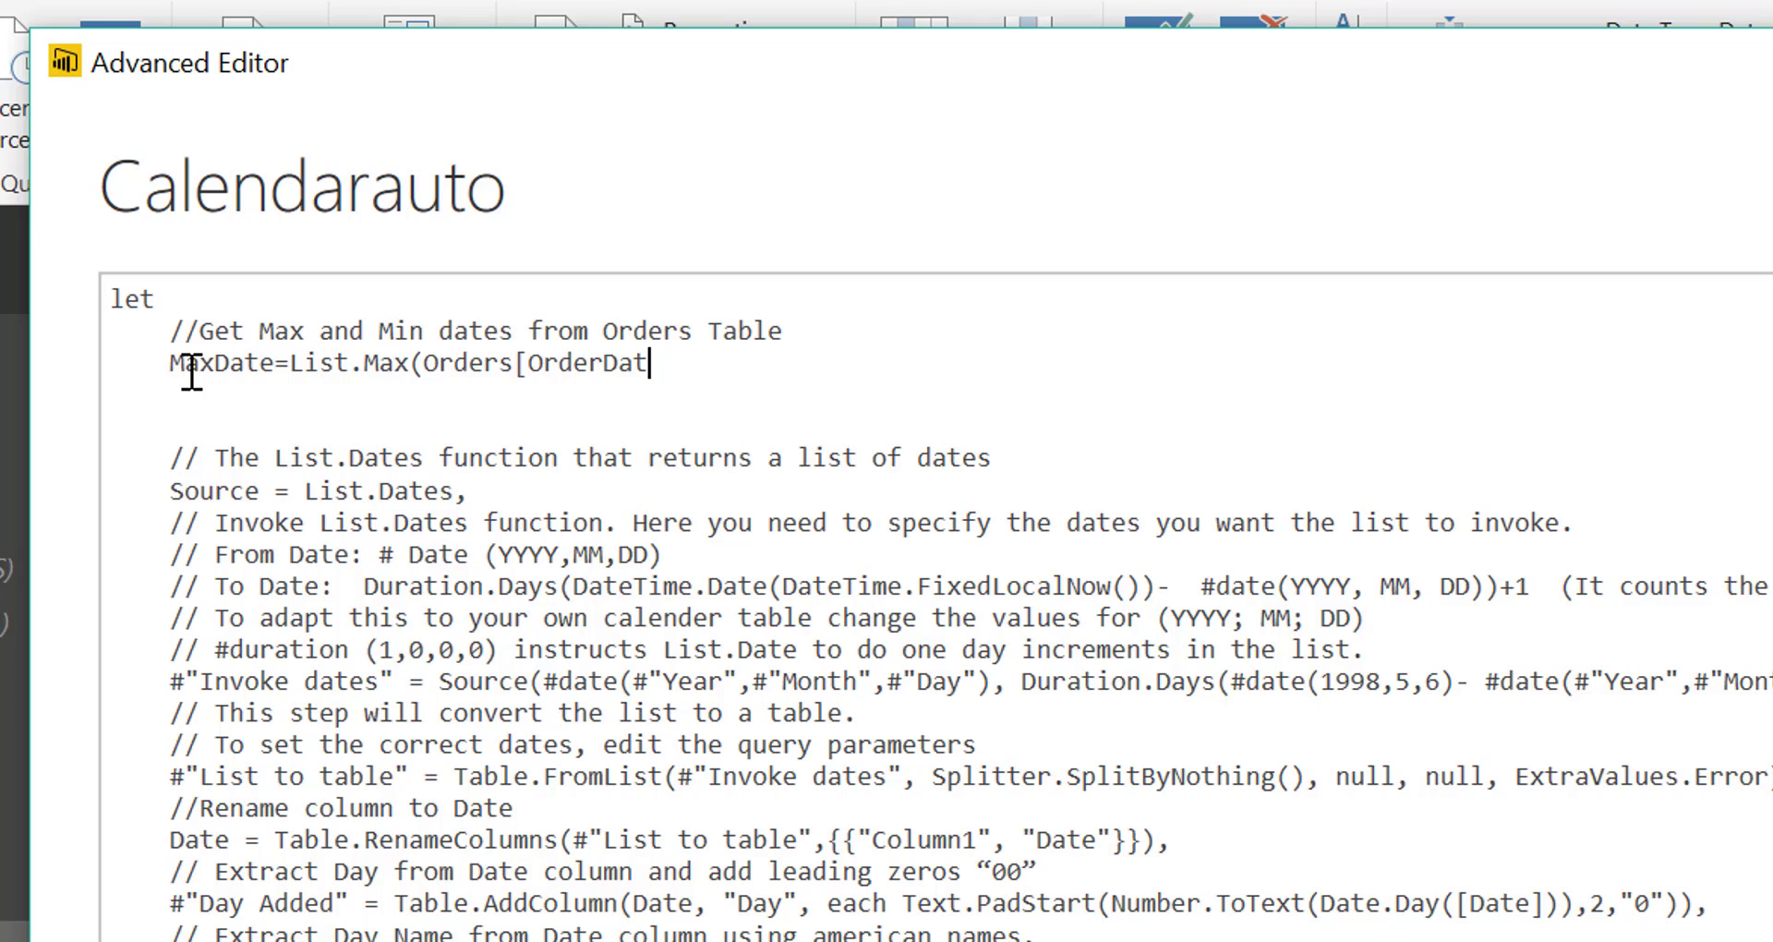
{"action": "type", "text": "]),"}
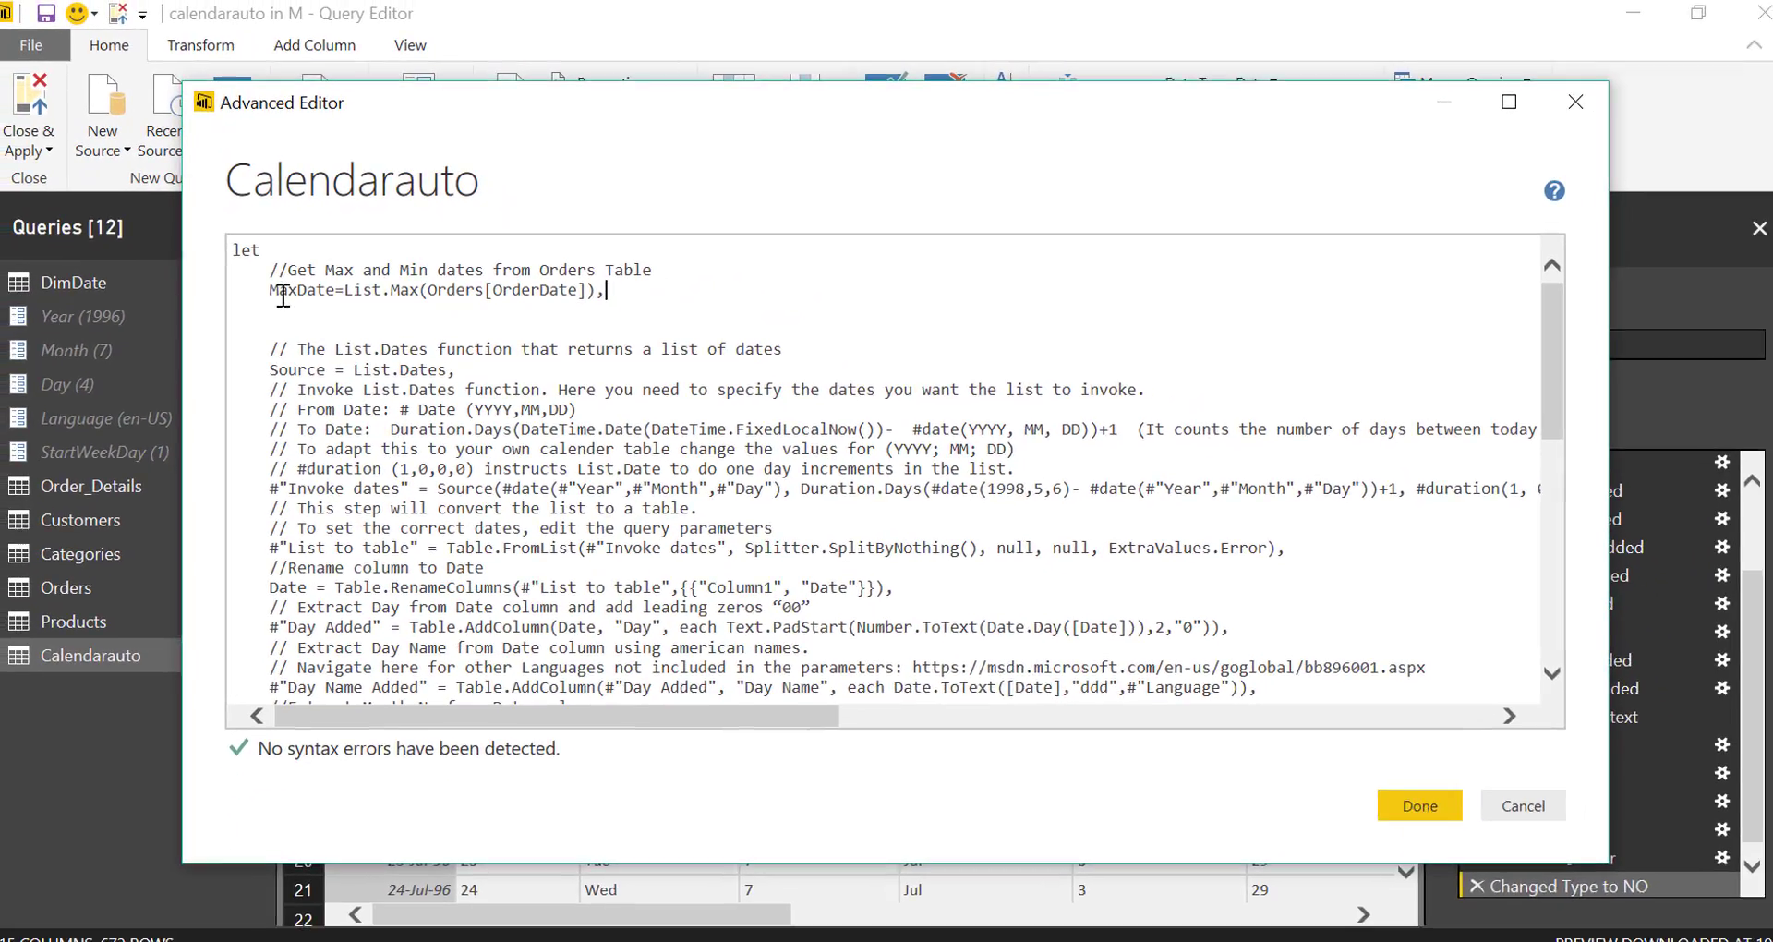
- Apply the edited Calendarauto code and preview the result of the MaxDate step
{"action": "left_click", "coordinate": [1400, 794]}
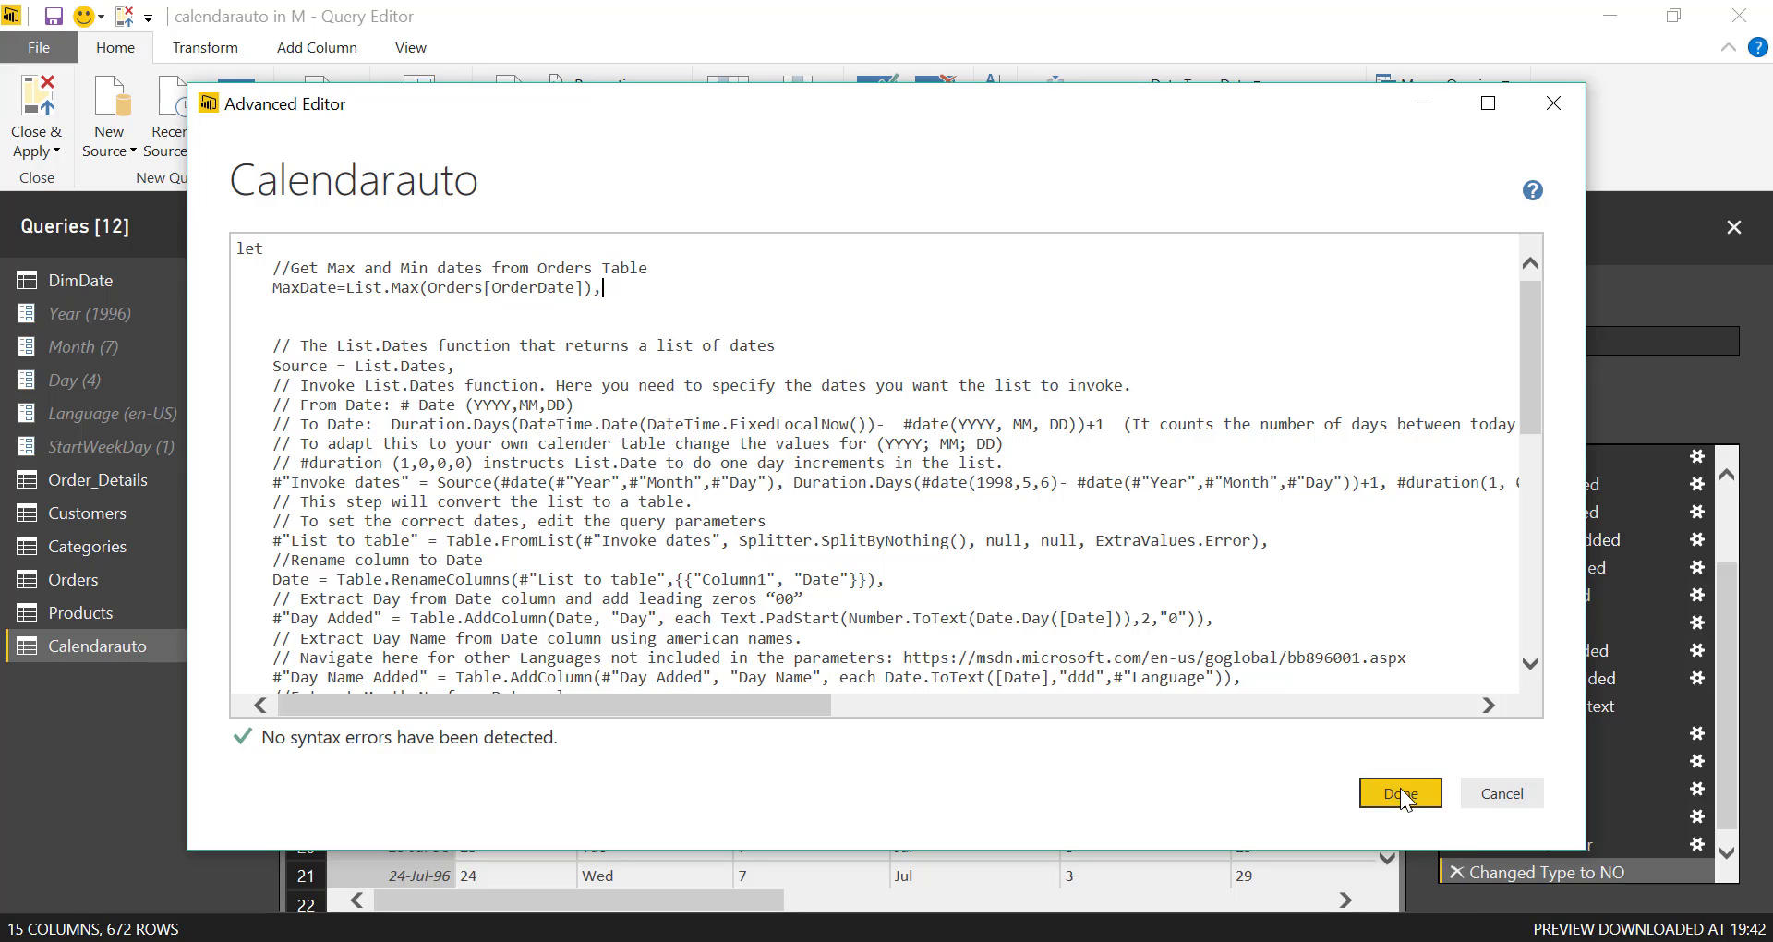
{"action": "scroll", "coordinate": [1636, 712], "scroll_direction": "up", "scroll_amount": 3}
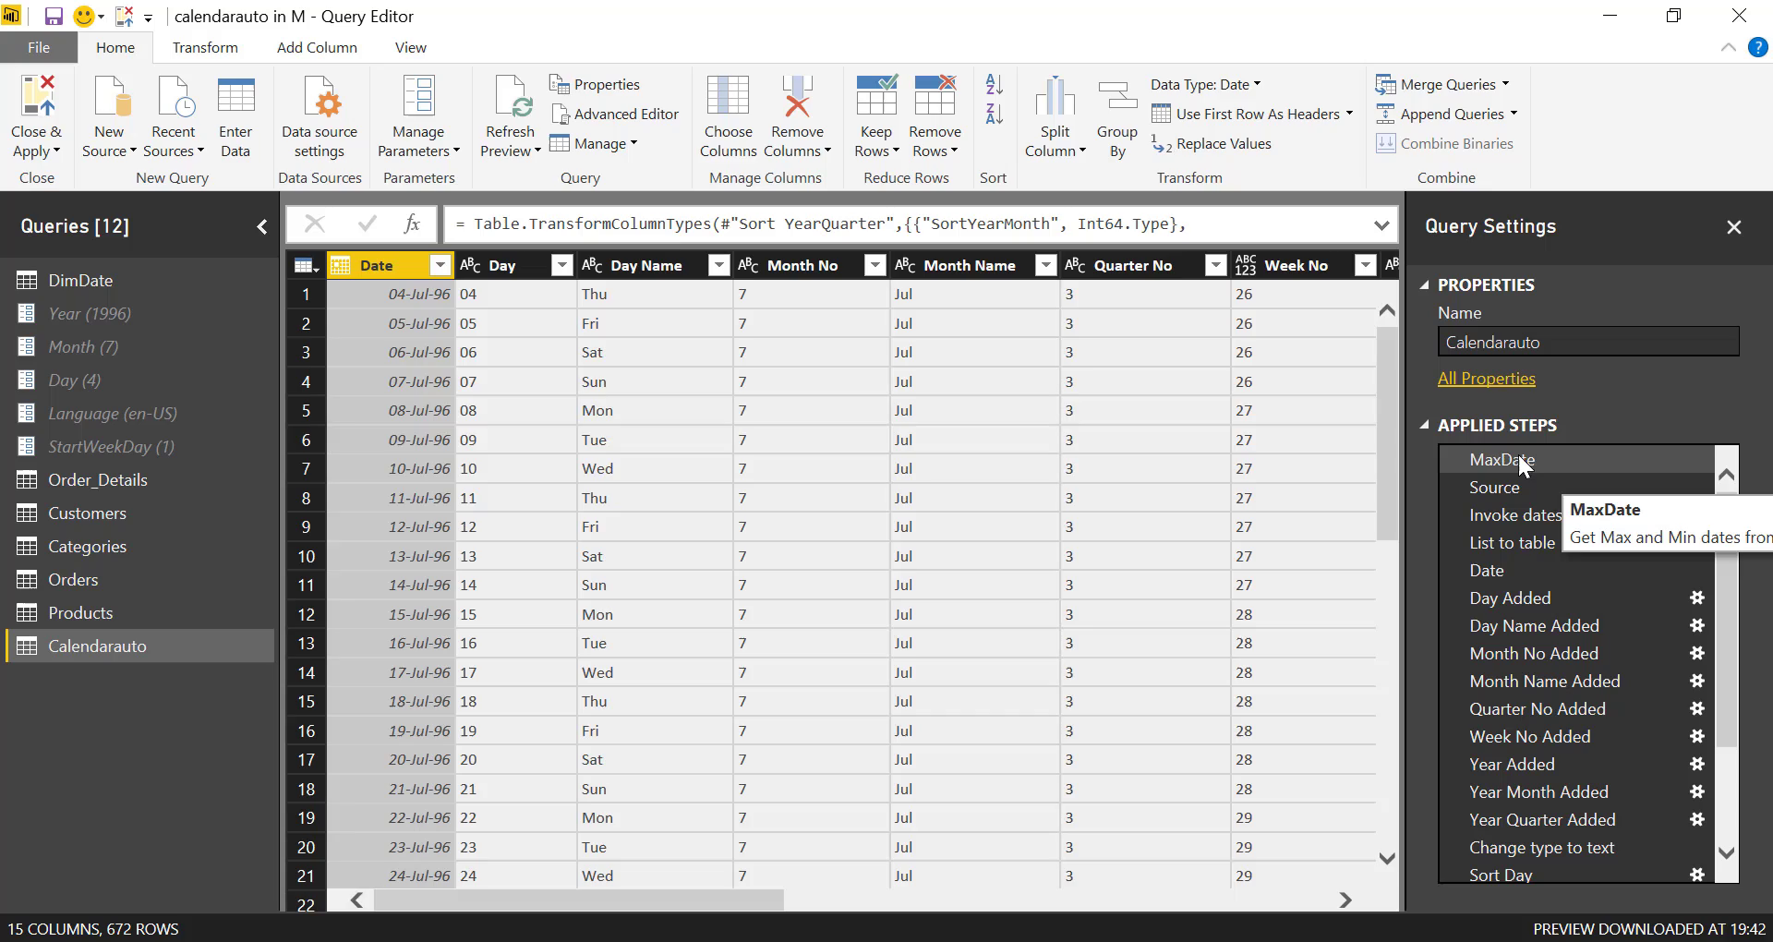
{"action": "left_click", "coordinate": [1519, 454]}
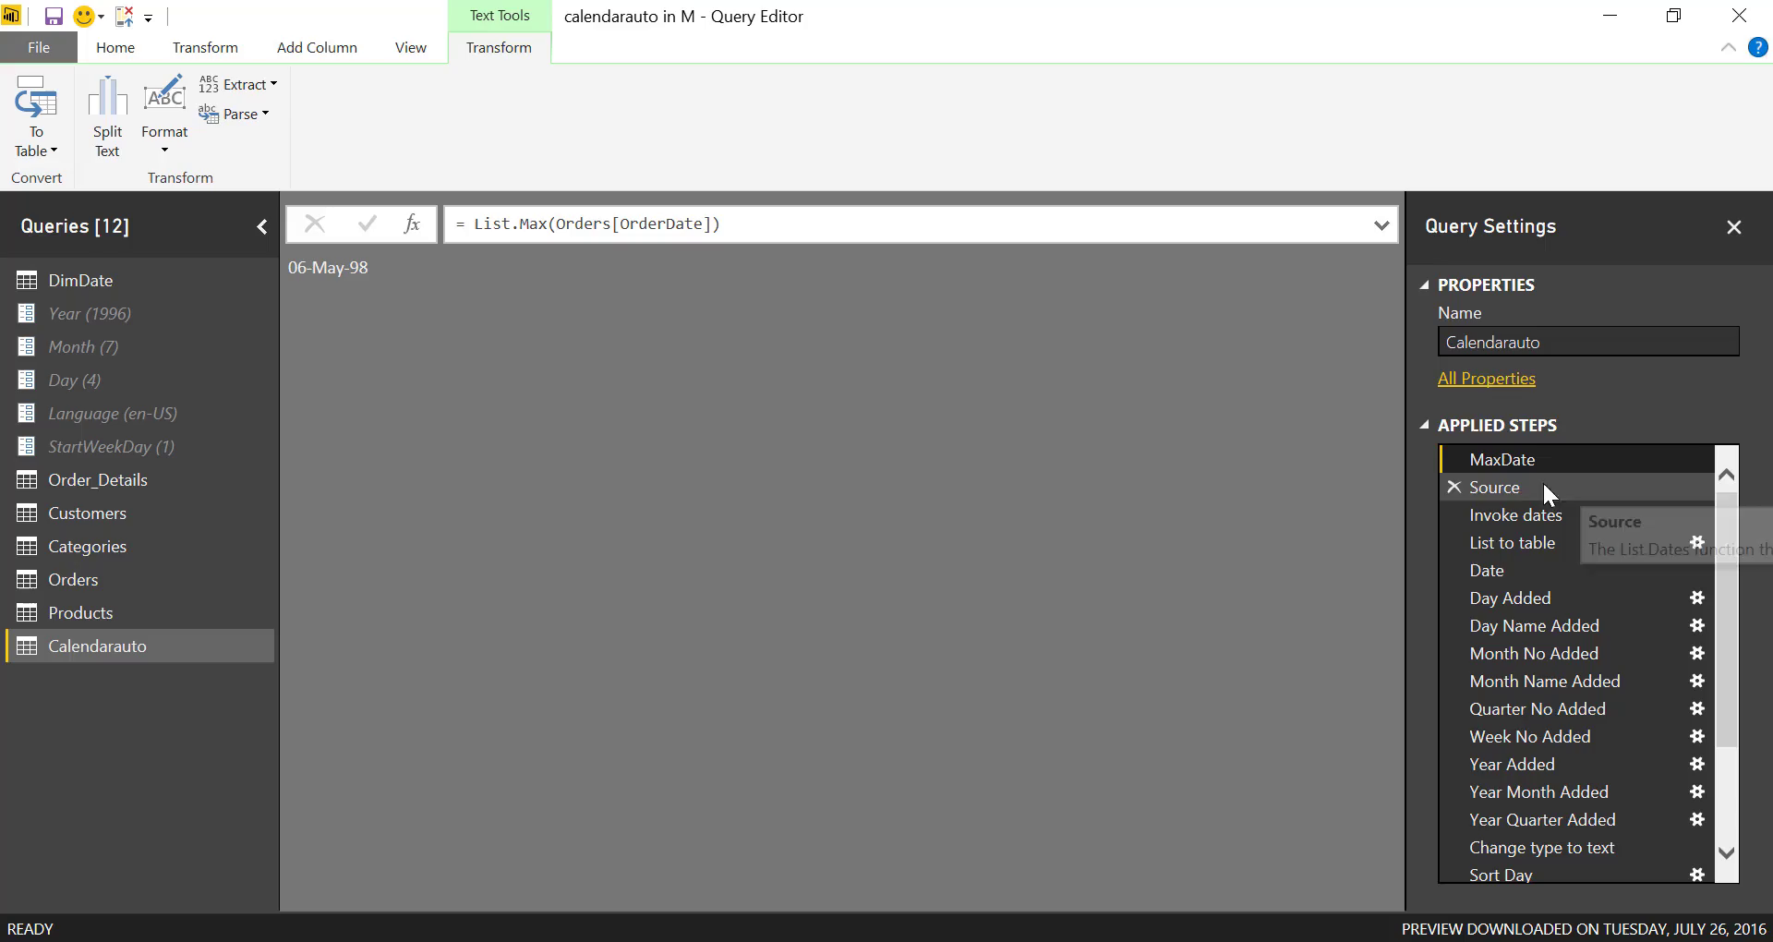
- Add the line MinDate=List.Min(Orders[OrderDate]), below MaxDate in the Calendarauto query code and apply it
{"action": "left_click", "coordinate": [116, 47]}
{"action": "left_click", "coordinate": [622, 123]}
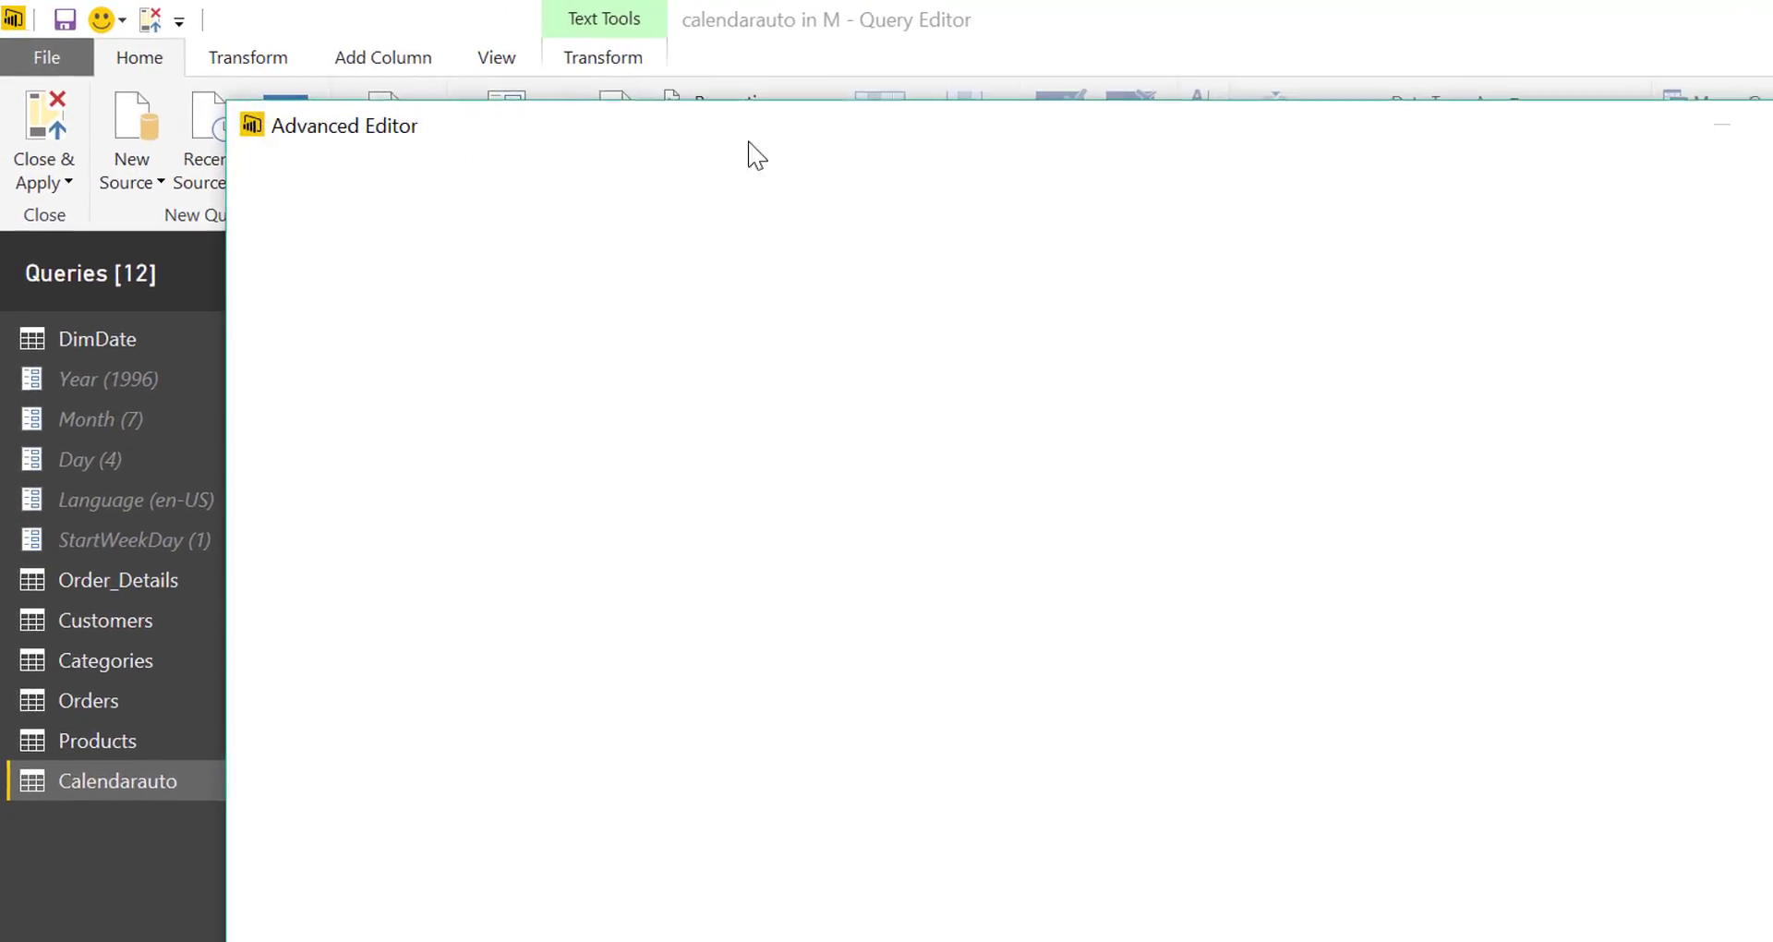
{"action": "left_click", "coordinate": [376, 381]}
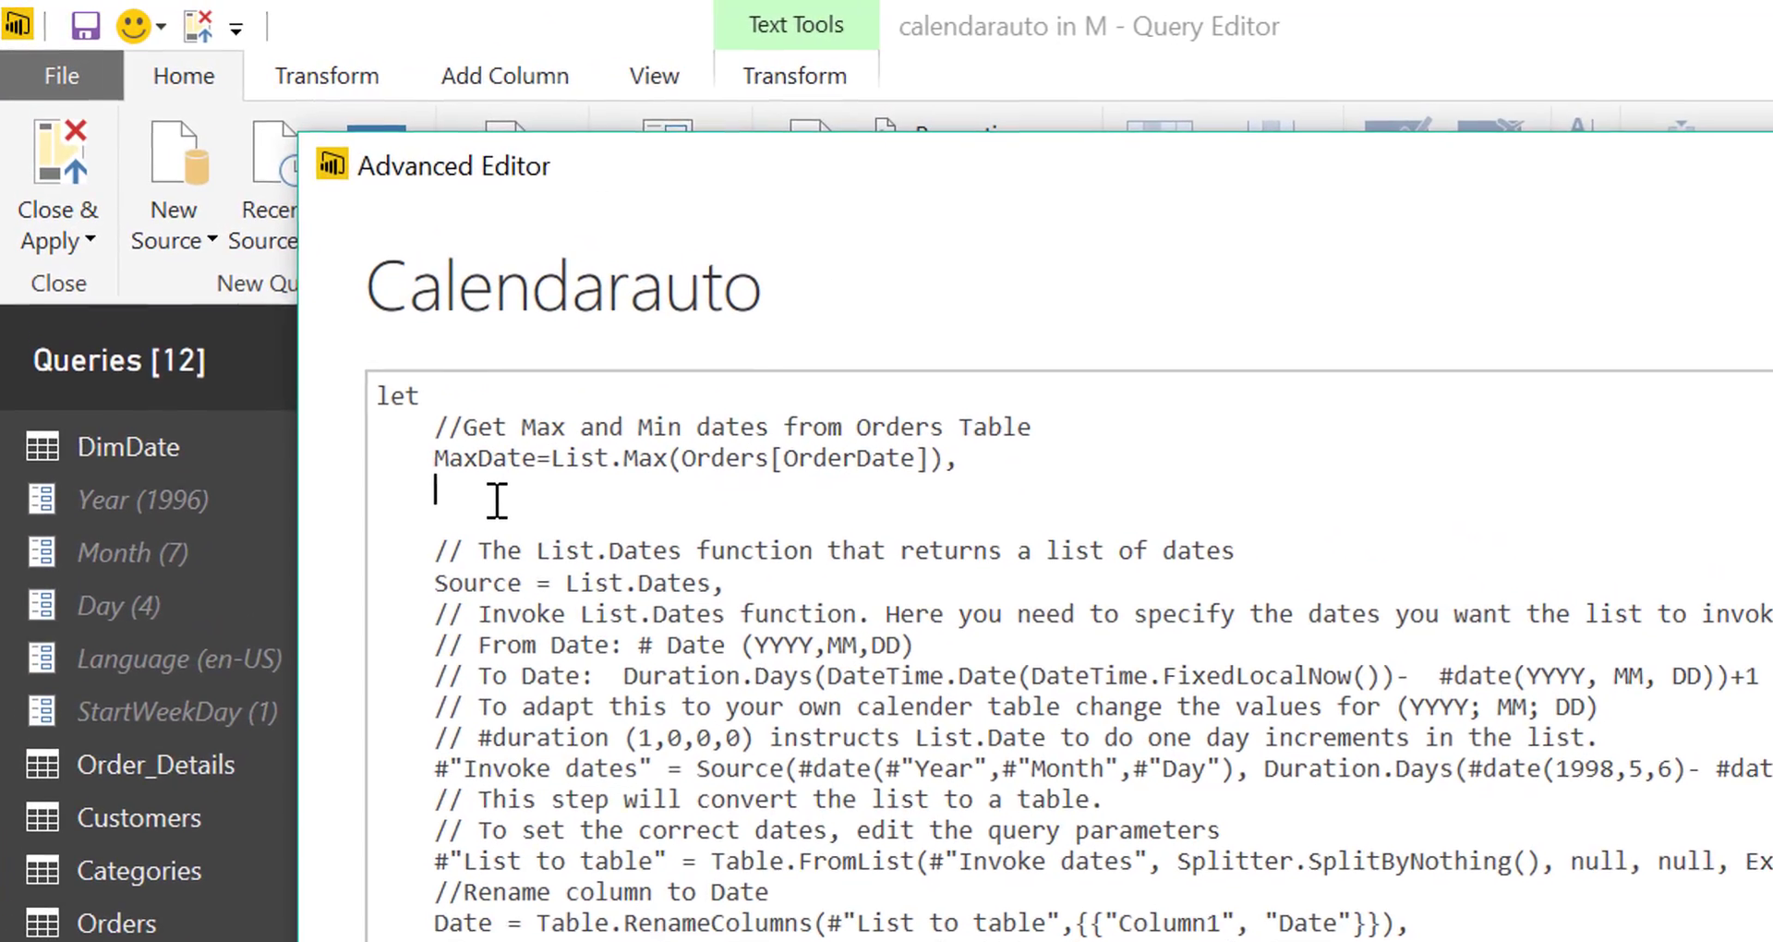
{"action": "type", "text": "Min"}
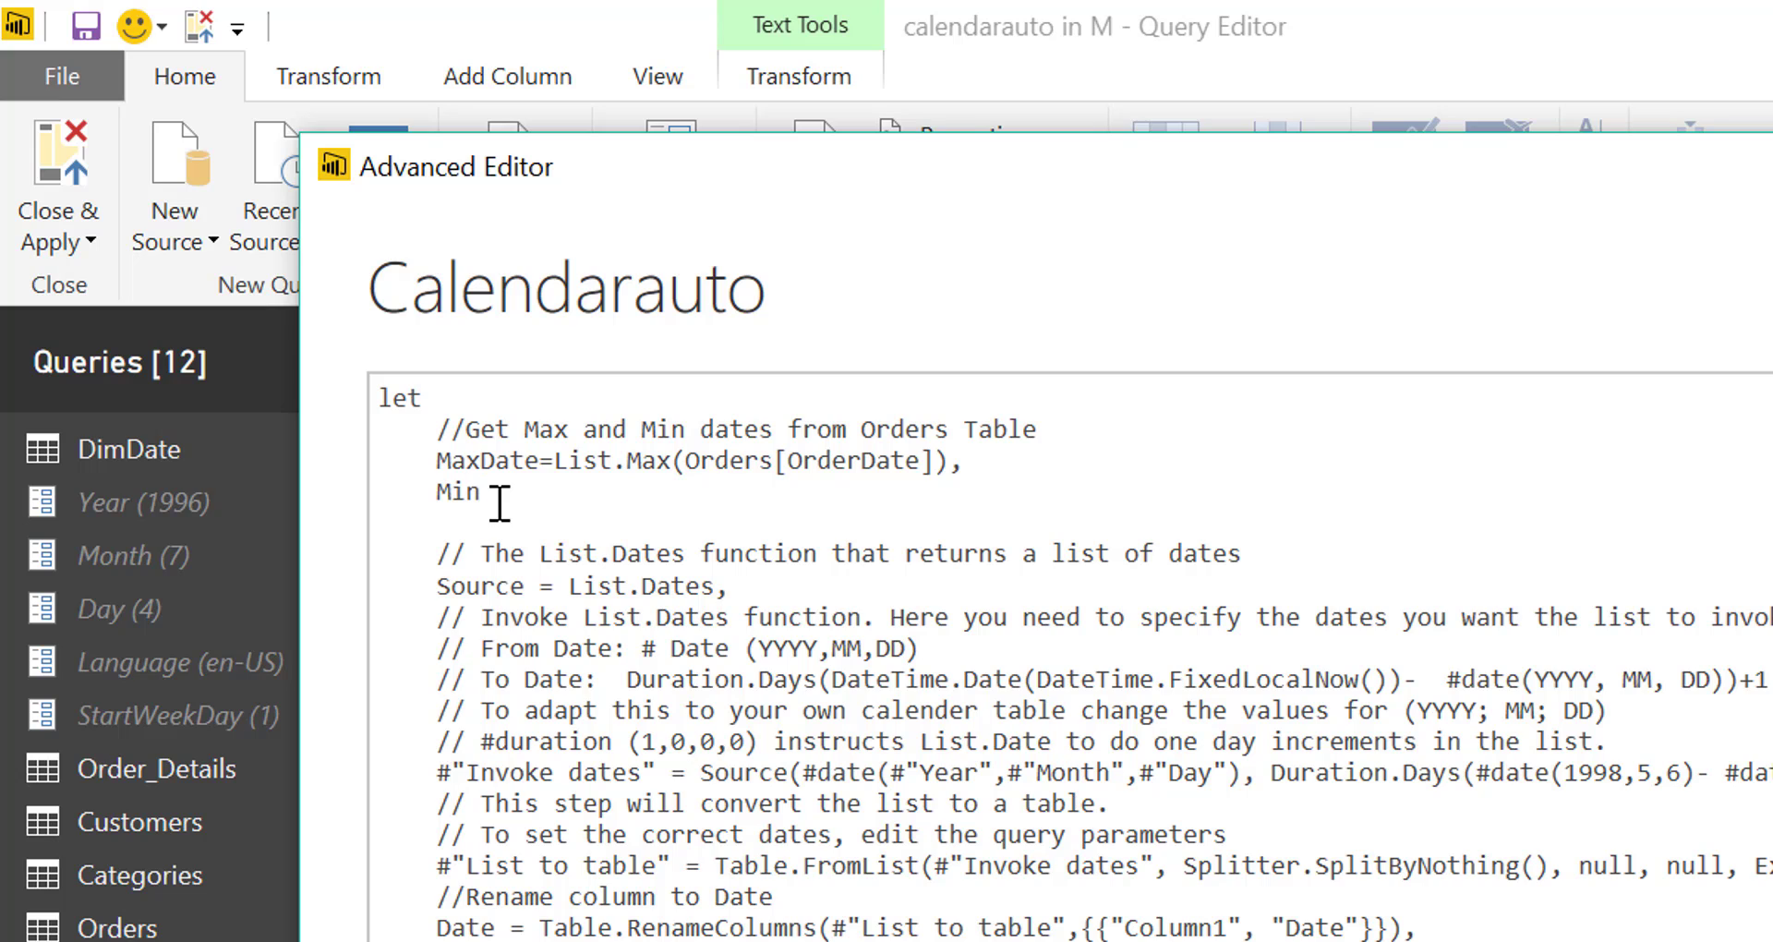
{"action": "type", "text": "Date=List.Min(O"}
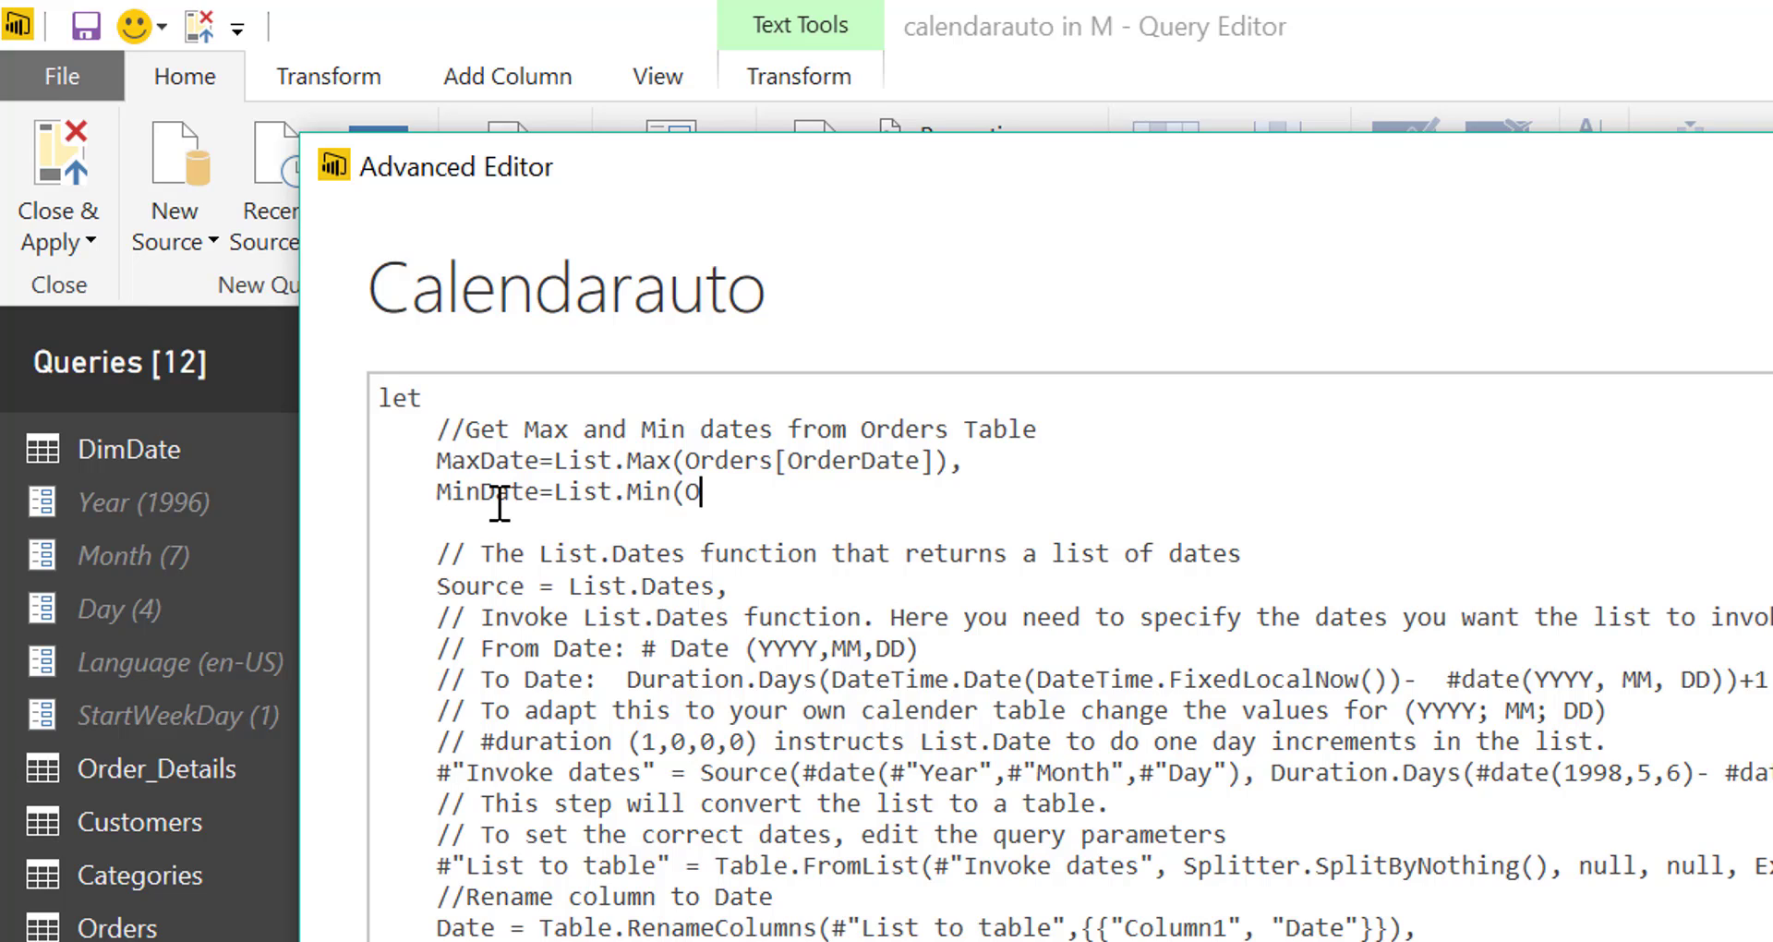
{"action": "type", "text": "rders[Order"}
{"action": "type", "text": "Date"}
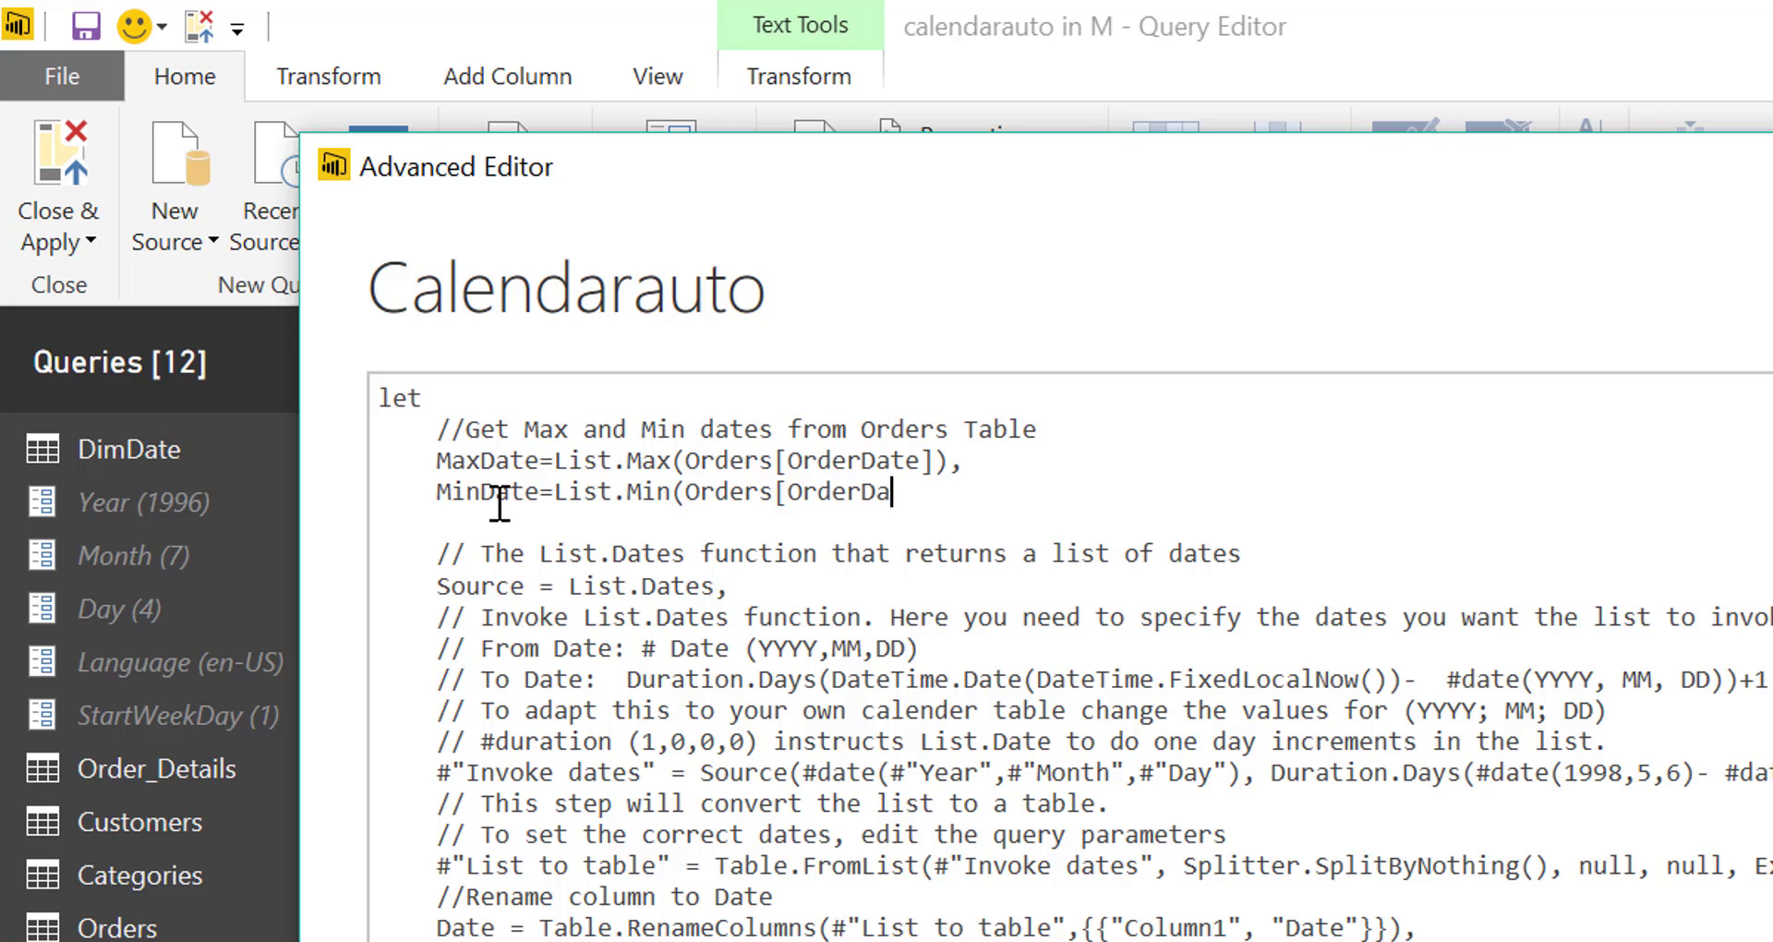
{"action": "type", "text": "]),"}
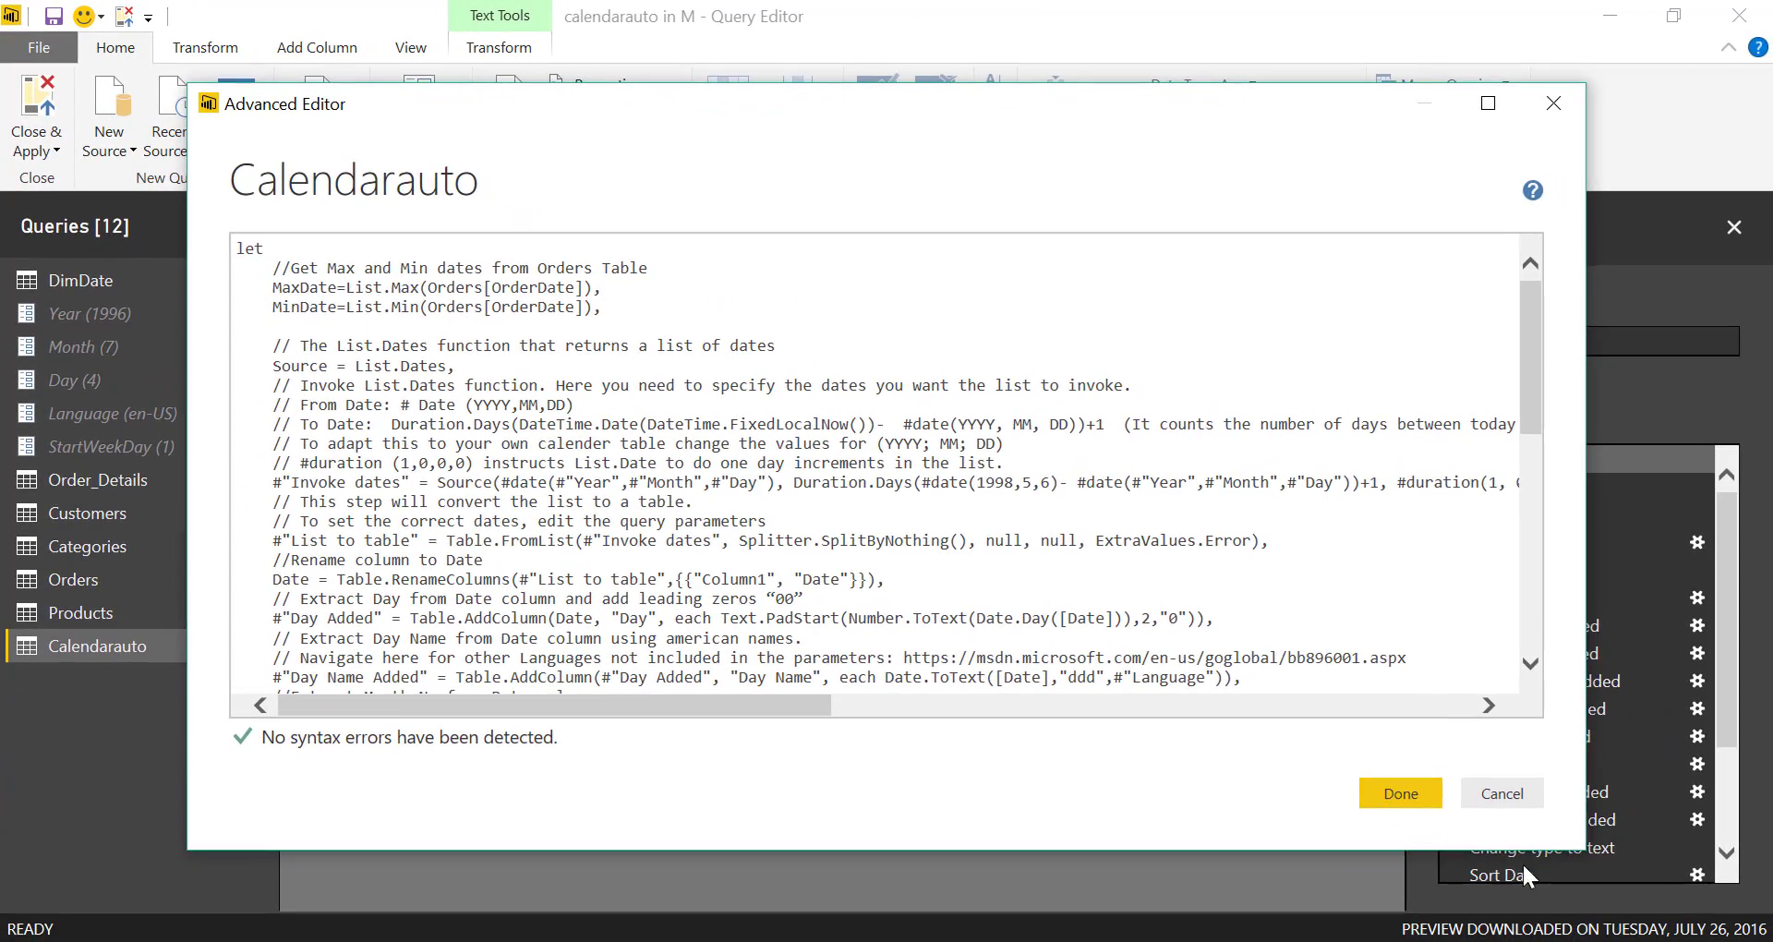
{"action": "left_click", "coordinate": [1400, 800]}
- Preview the results of the MinDate and MaxDate steps of the Calendarauto query
{"action": "scroll", "coordinate": [1613, 529], "scroll_direction": "up", "scroll_amount": 3}
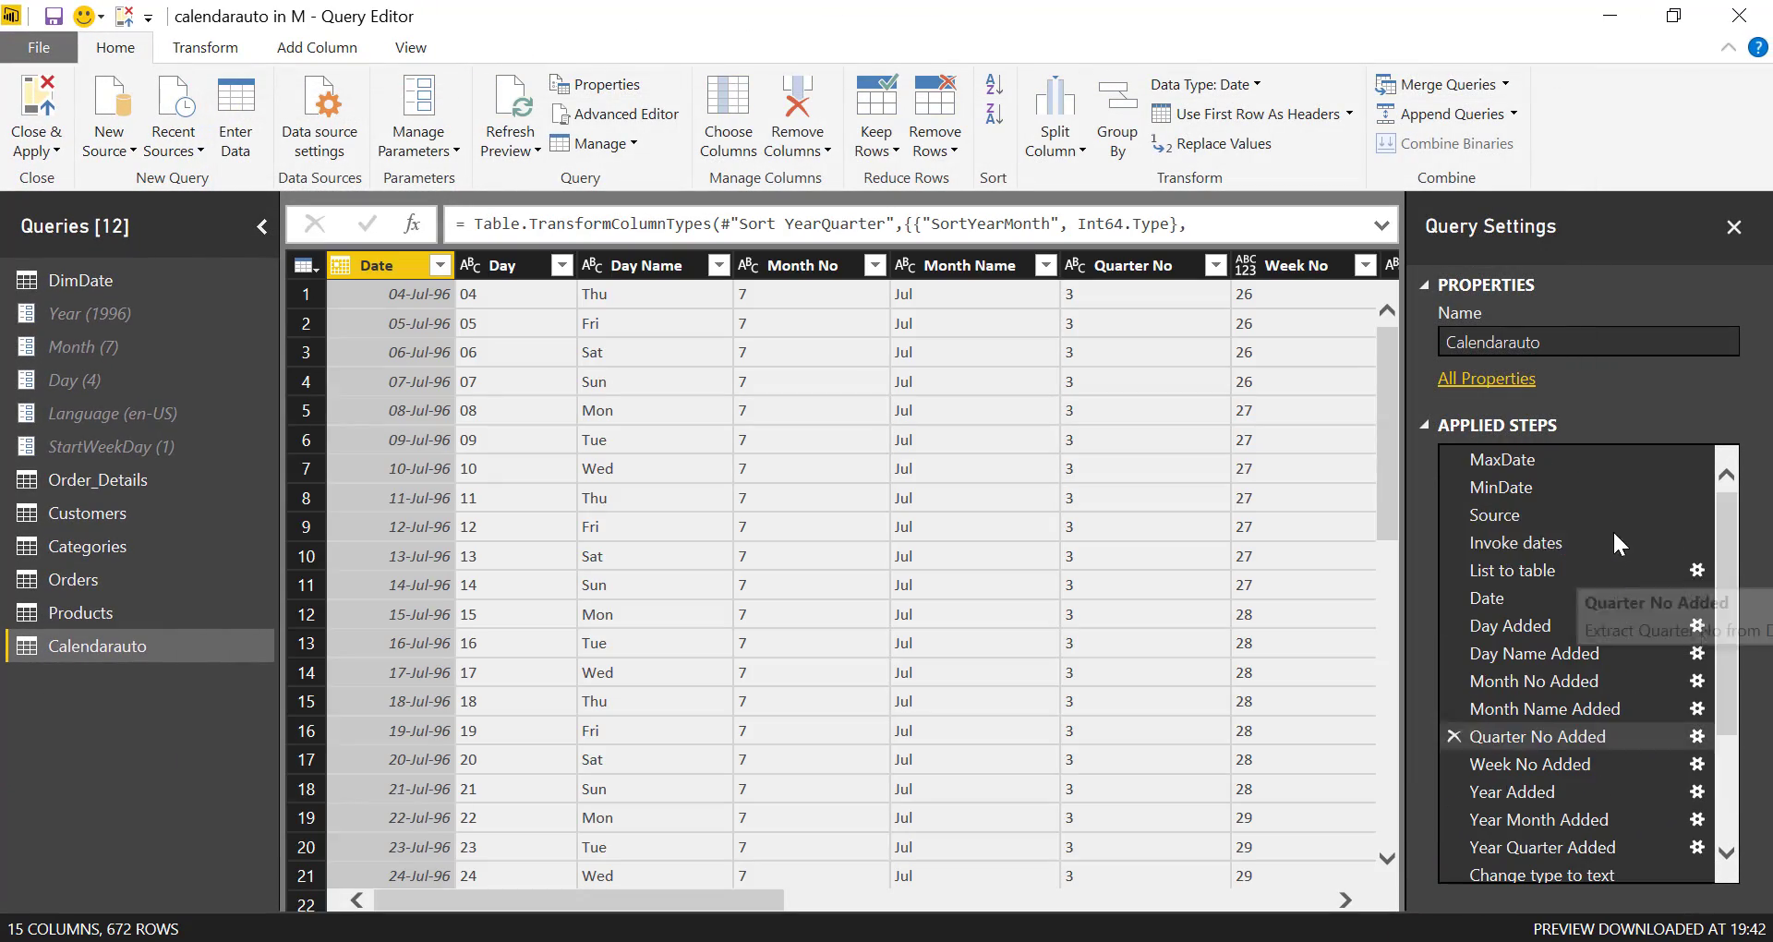
{"action": "left_click", "coordinate": [1548, 484]}
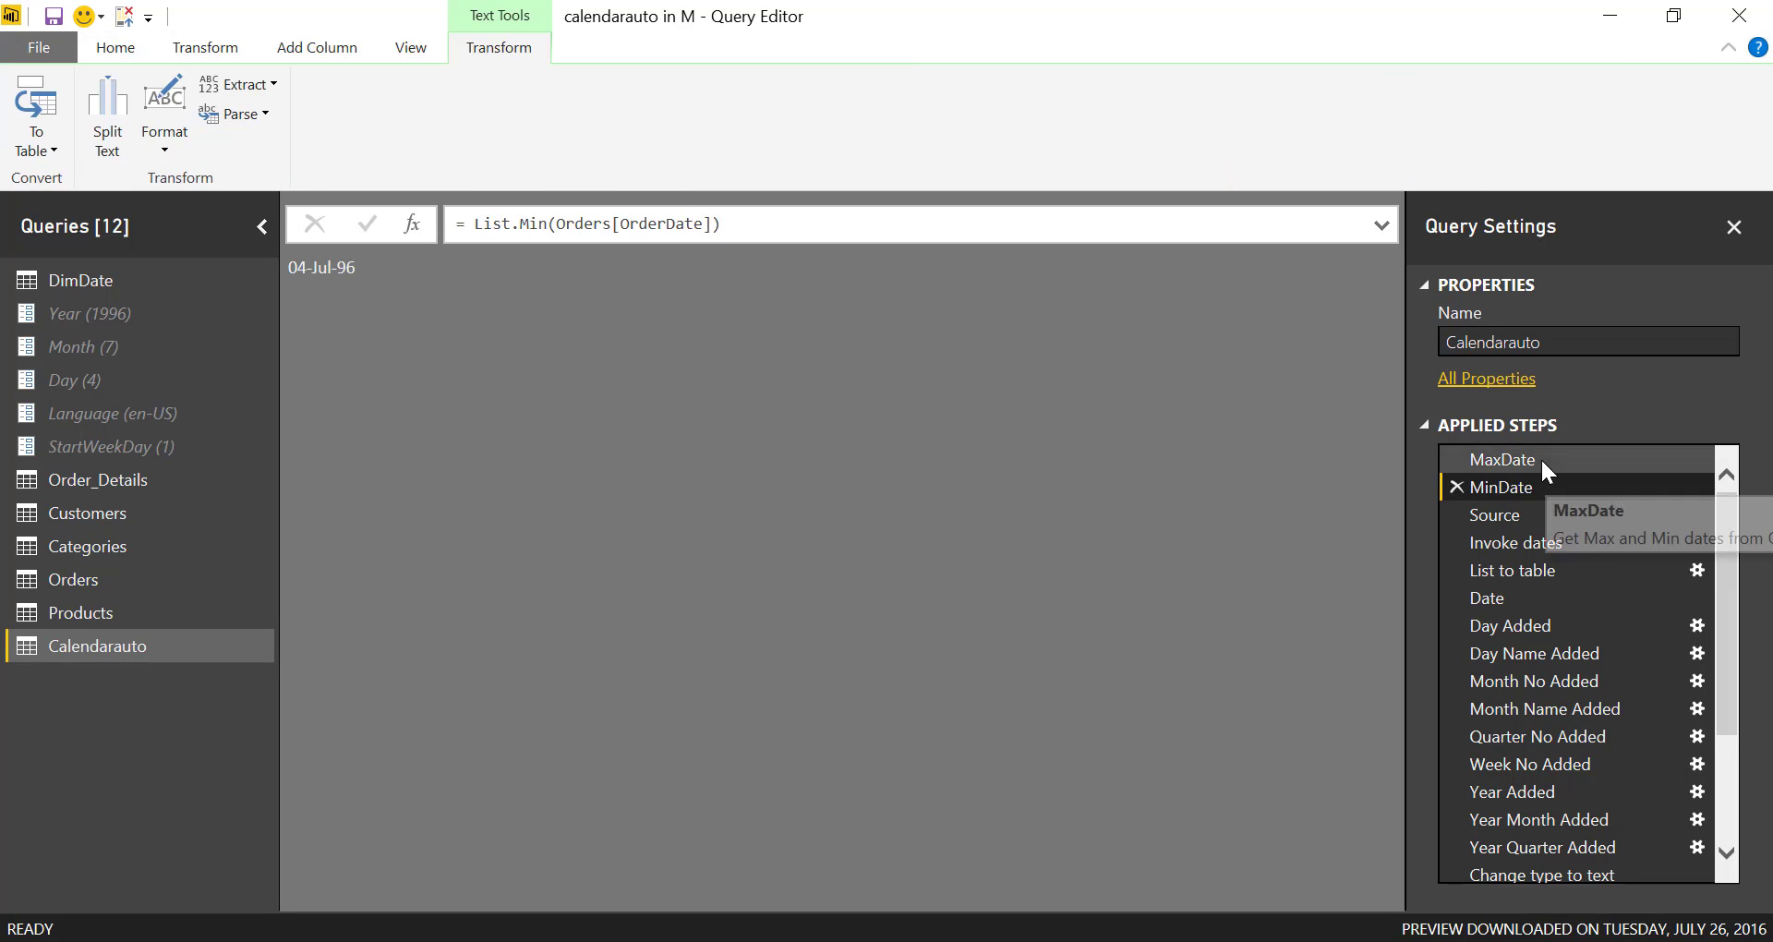
{"action": "left_click", "coordinate": [1540, 457]}
{"action": "left_click", "coordinate": [1527, 485]}
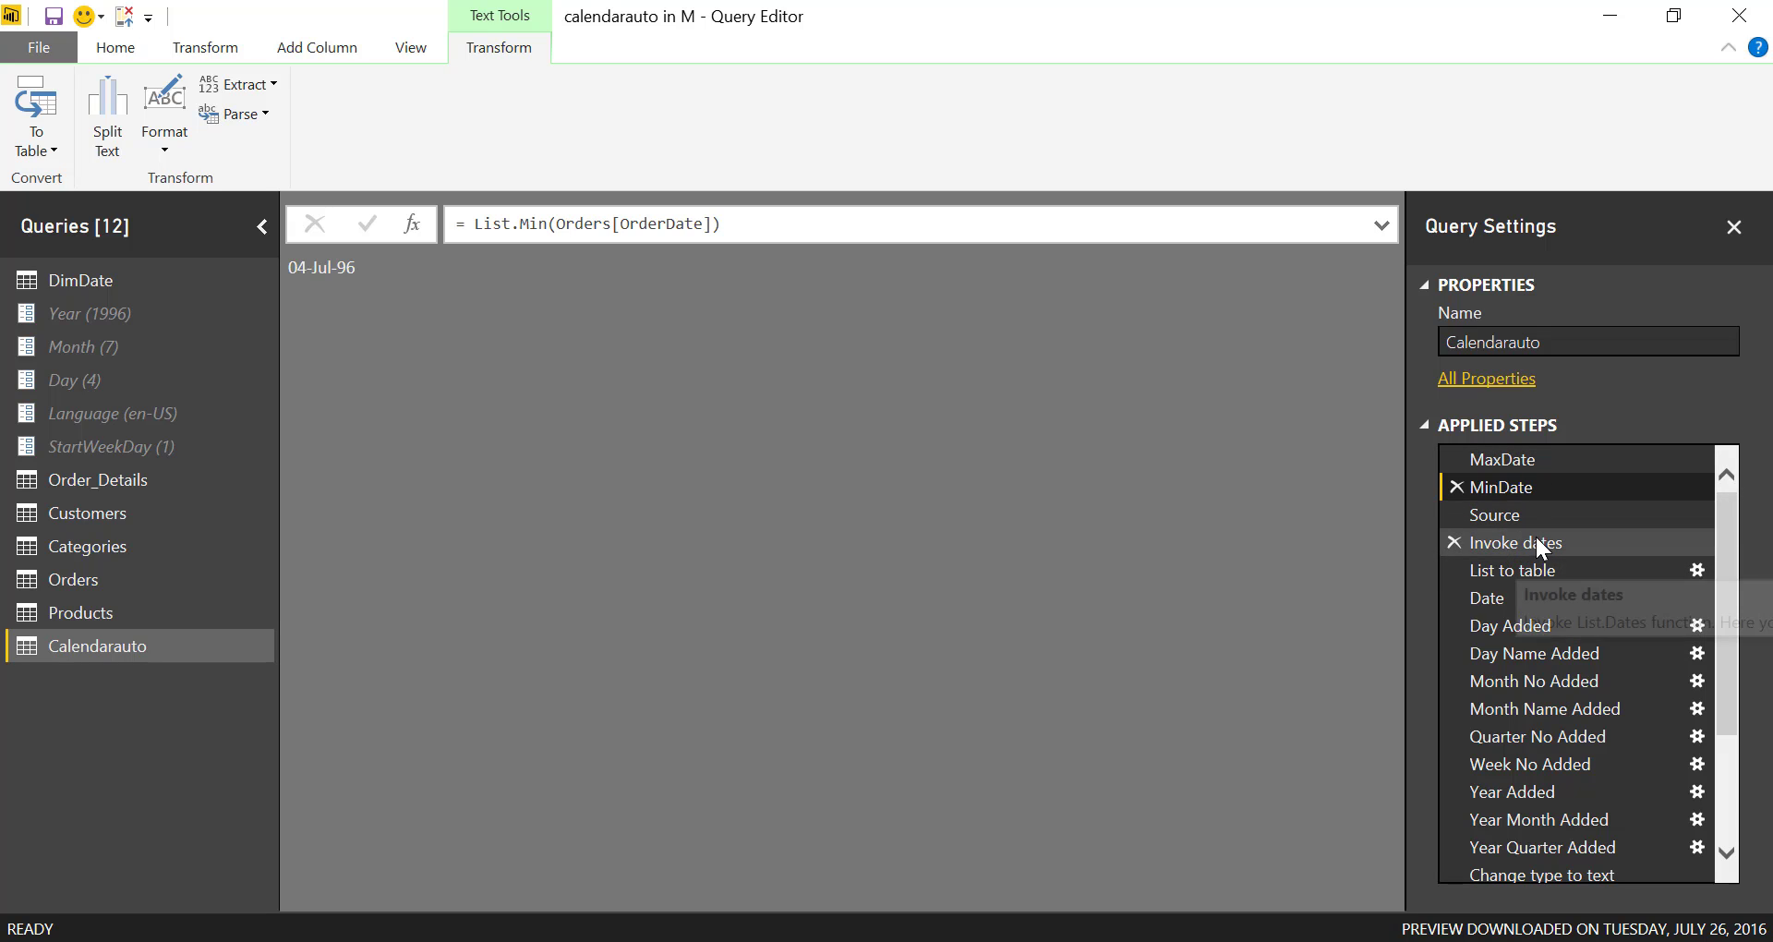
- Examine the start, count and step parameters of List.Dates in the Source step and compare them with the MaxDate and MinDate steps
{"action": "left_click", "coordinate": [1537, 539]}
{"action": "left_click", "coordinate": [1531, 516]}
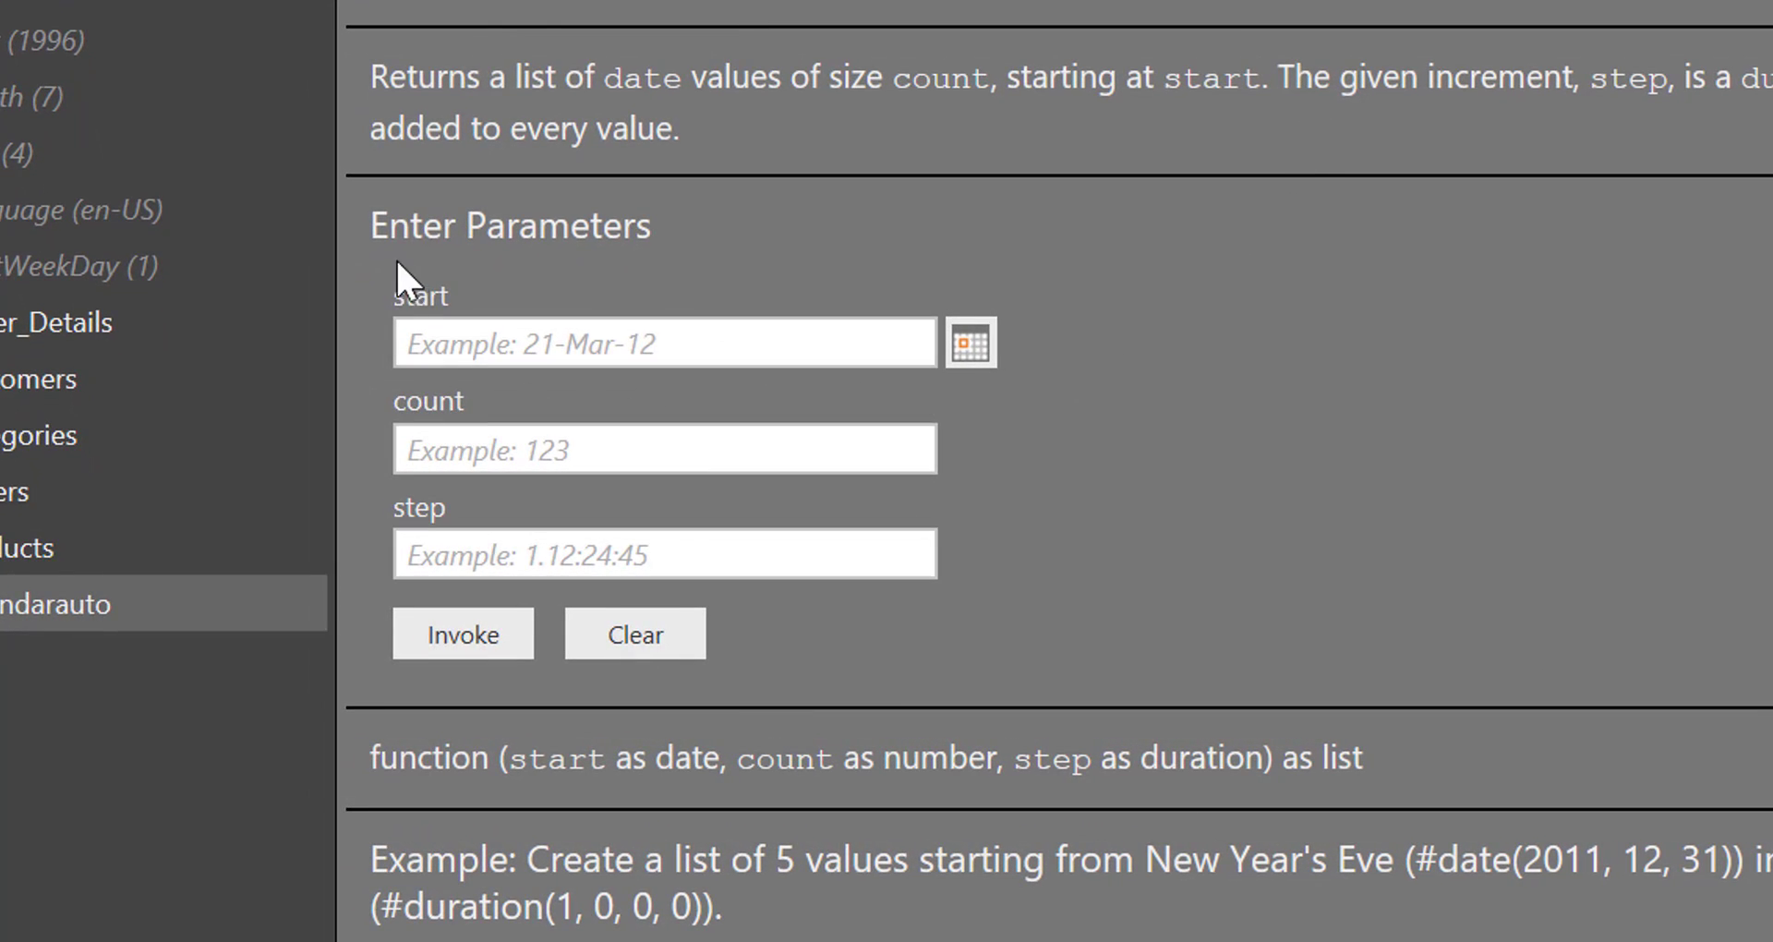
{"action": "left_click", "coordinate": [416, 348]}
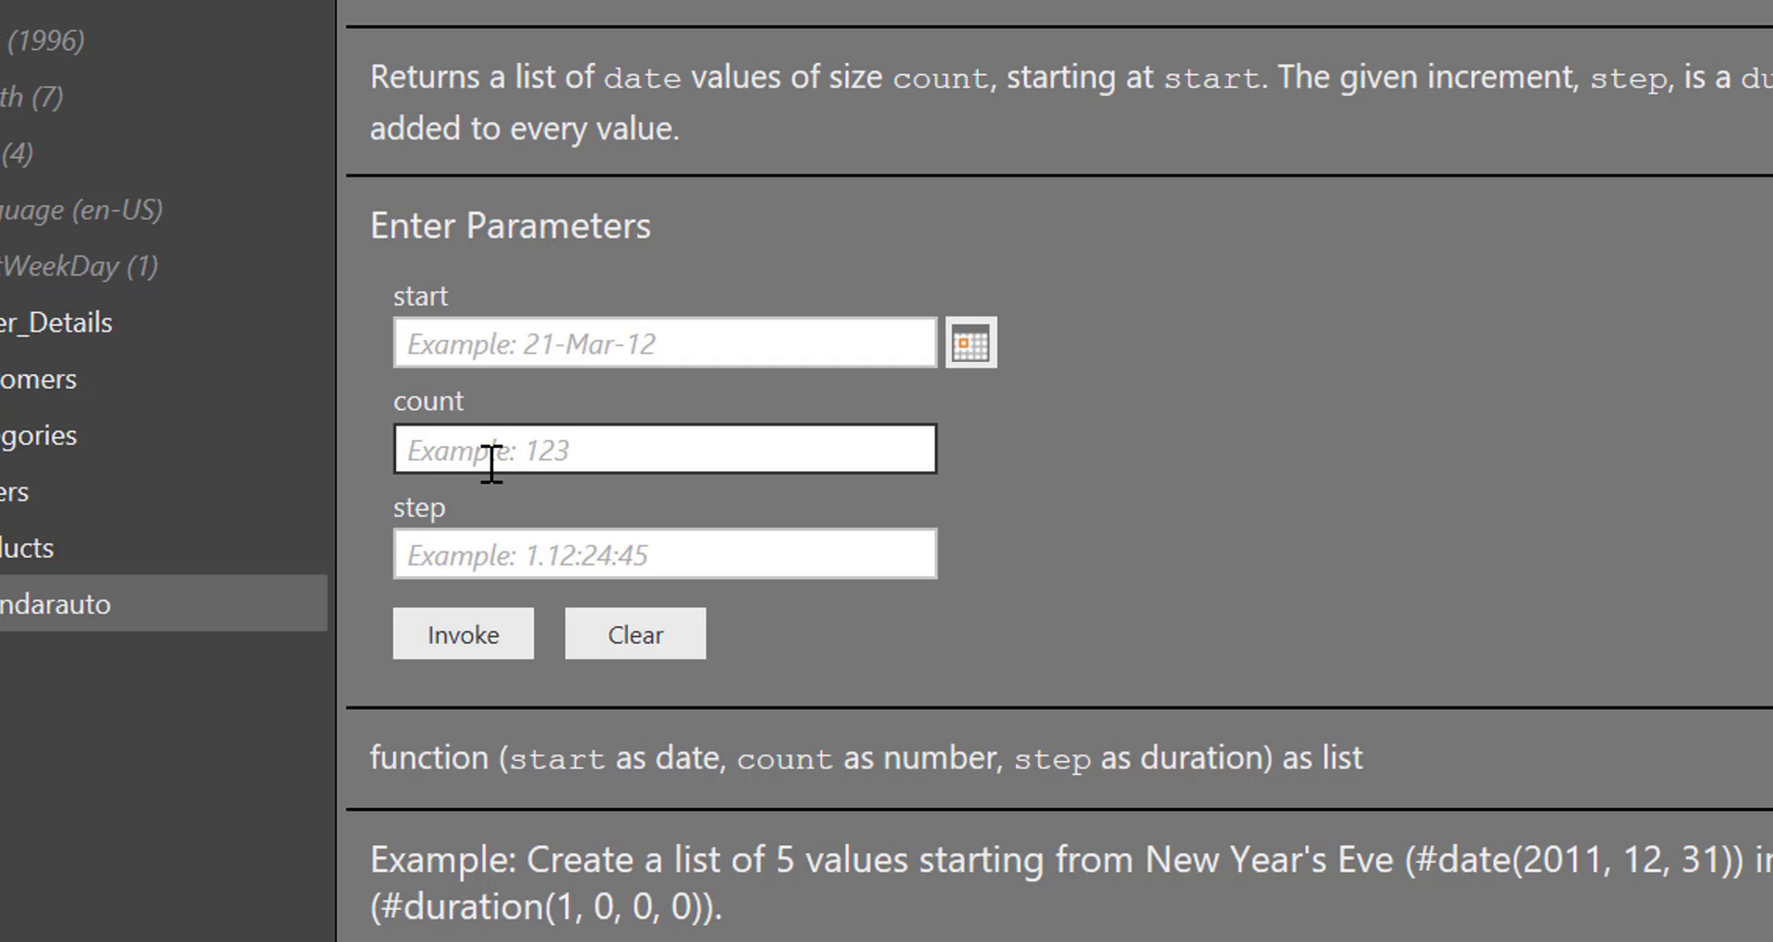
{"action": "left_click", "coordinate": [489, 555]}
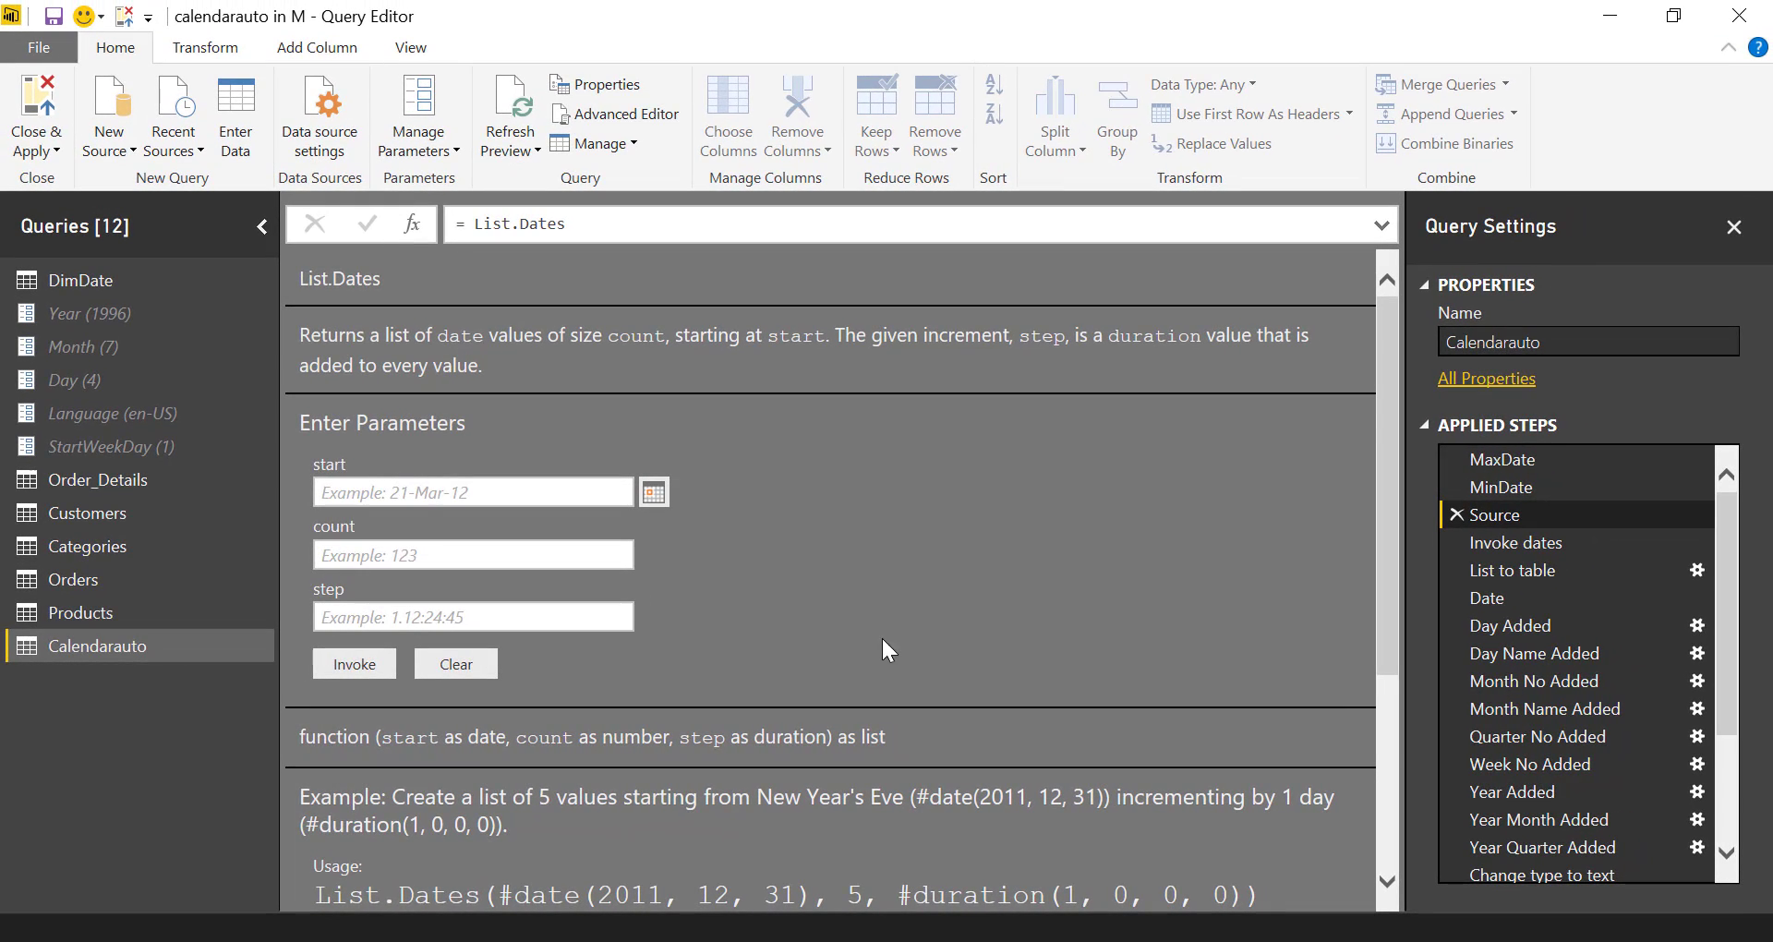
{"action": "left_click", "coordinate": [1532, 456]}
{"action": "left_click", "coordinate": [1515, 489]}
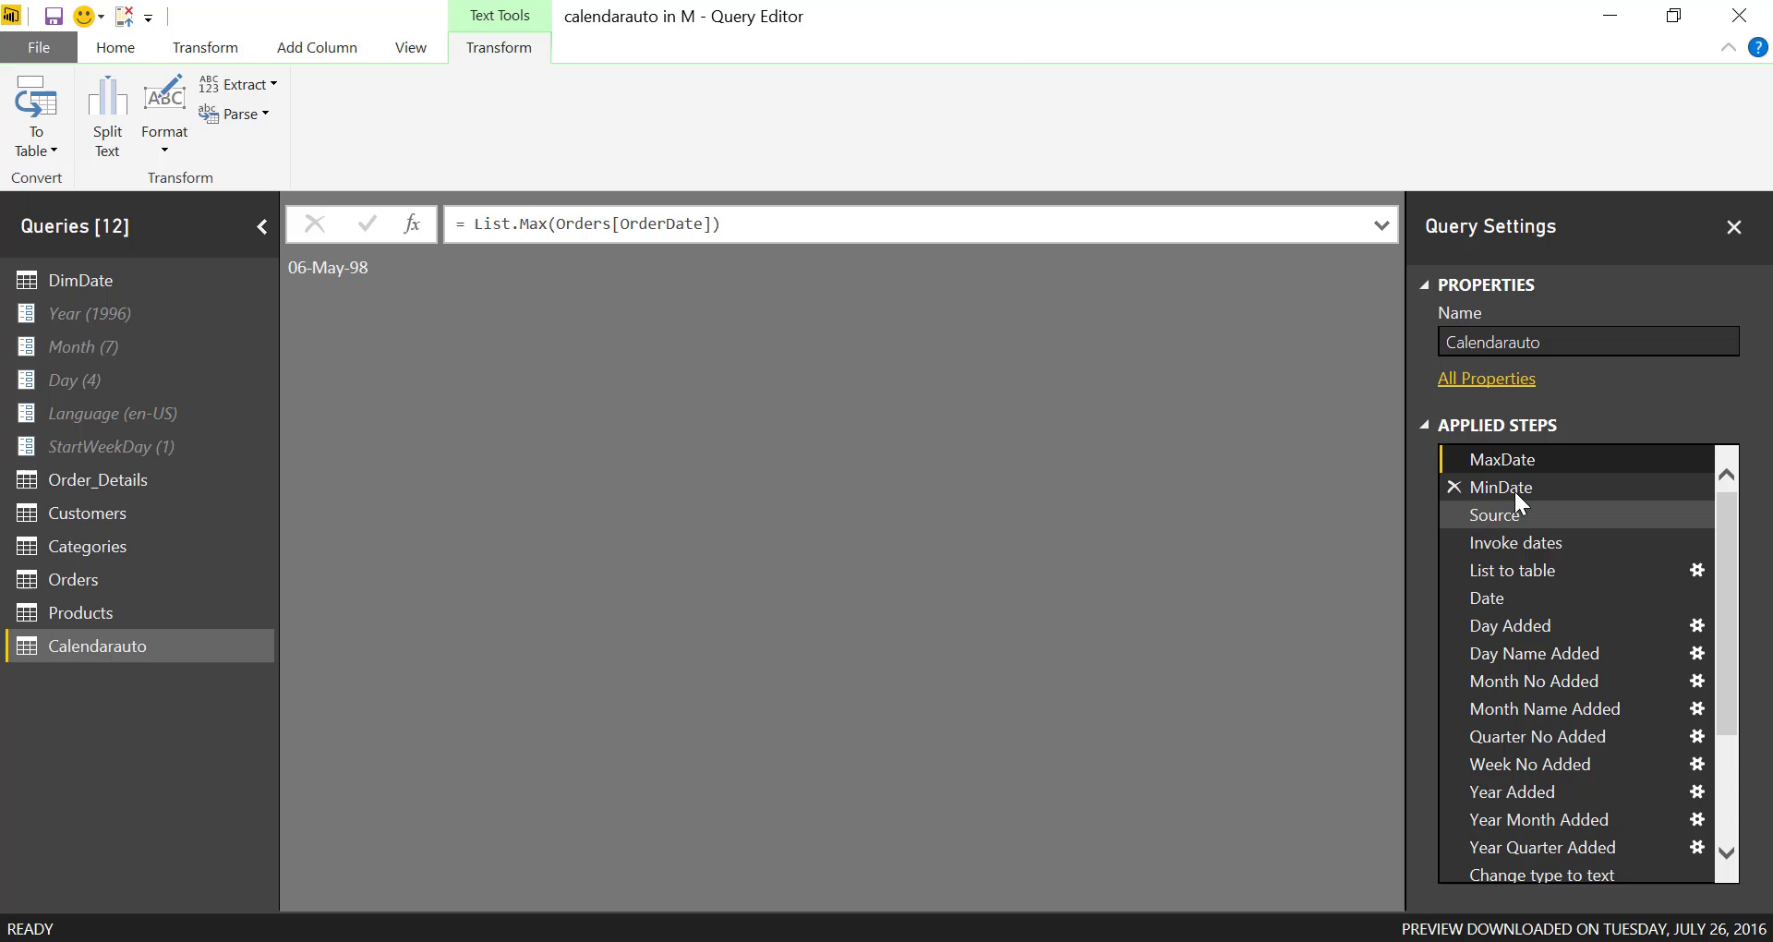
{"action": "left_click", "coordinate": [1511, 515]}
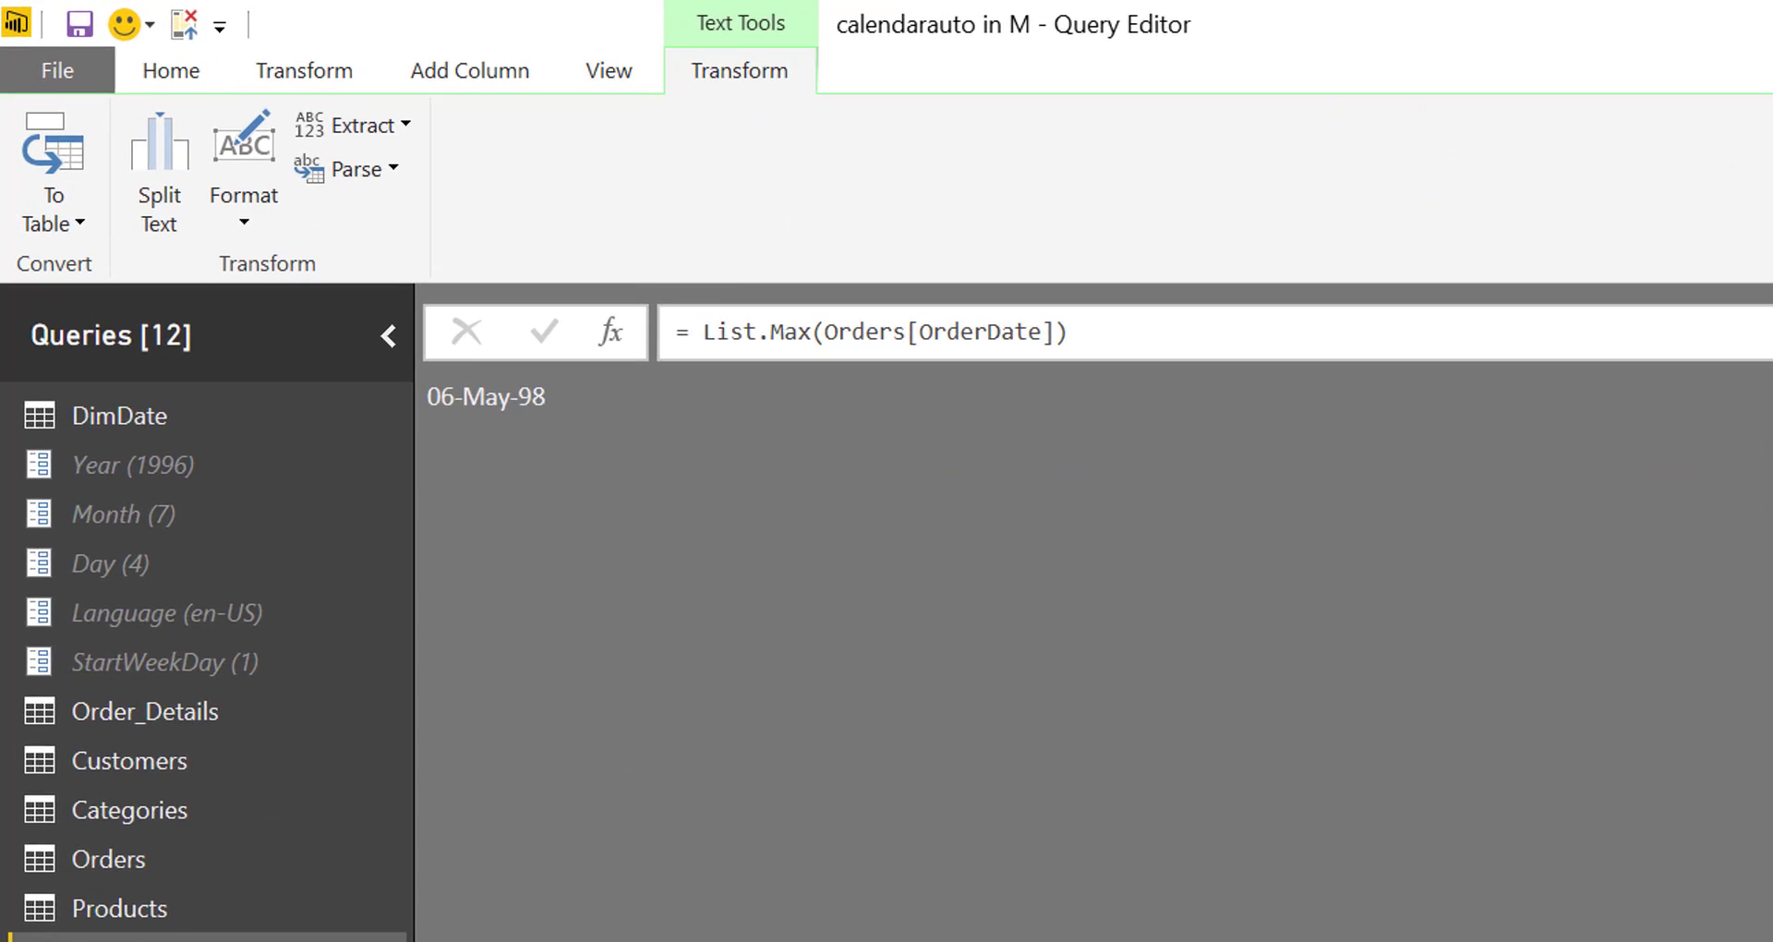
- Add the line NoDays=MaxDate-MinDate, below MinDate in the query code, apply it and preview the NoDays step
{"action": "left_click", "coordinate": [181, 75]}
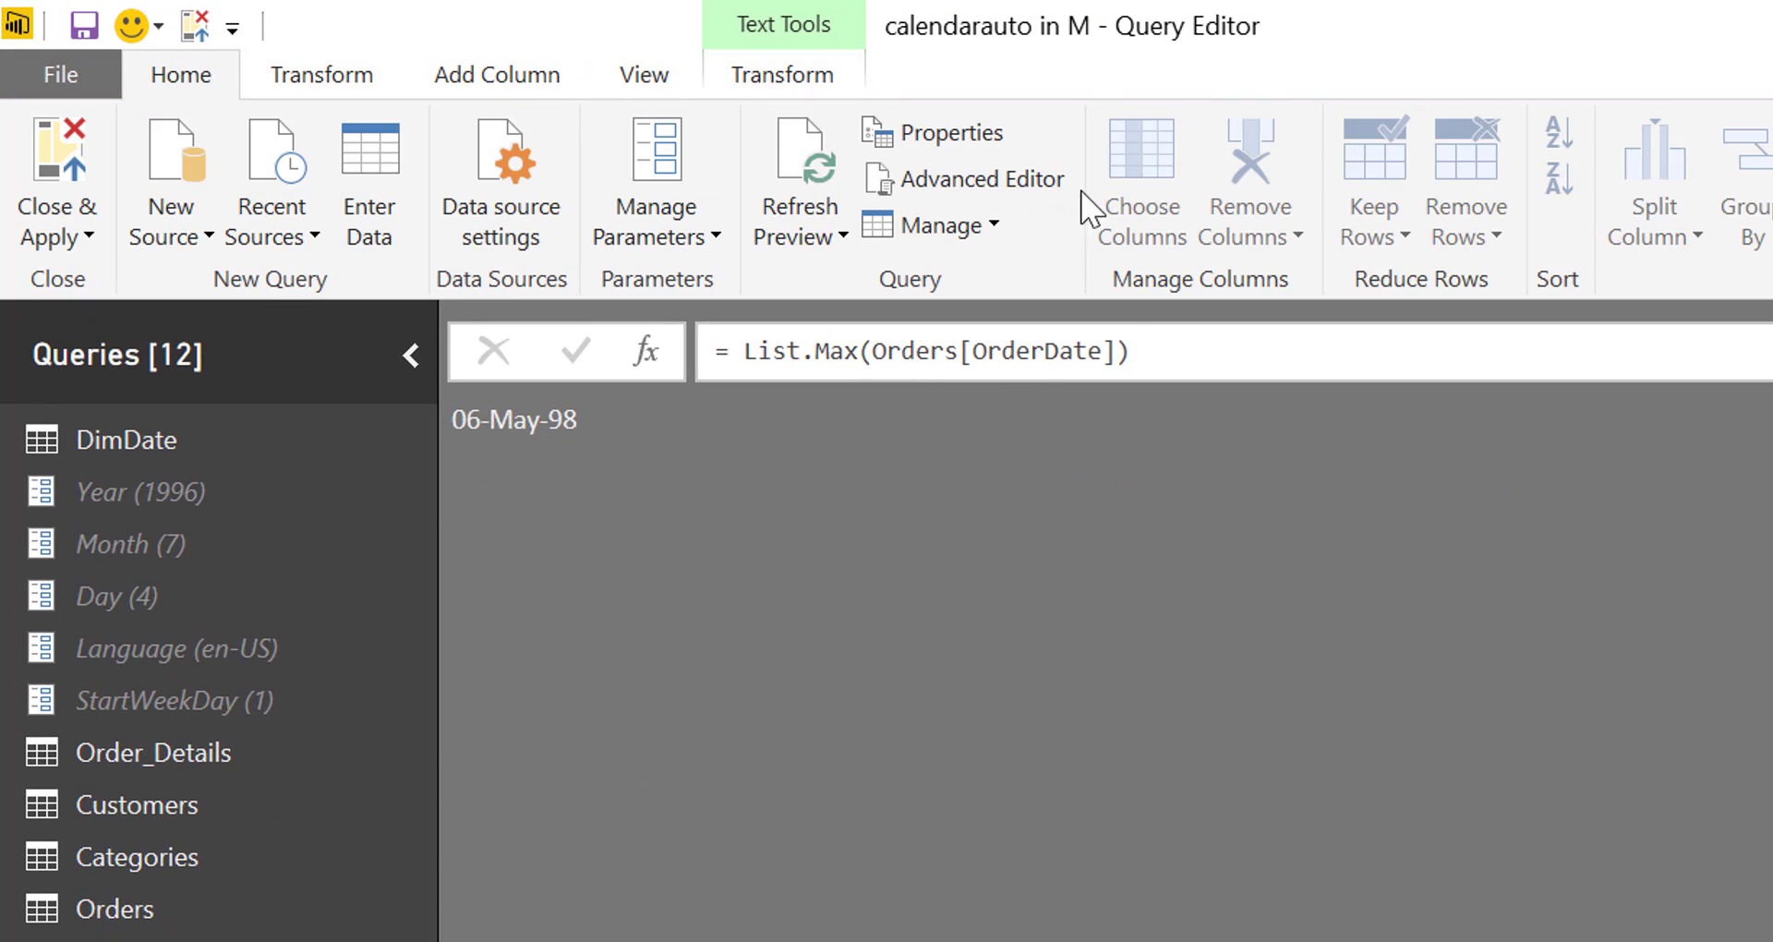
{"action": "left_click", "coordinate": [1000, 176]}
{"action": "left_click", "coordinate": [506, 511]}
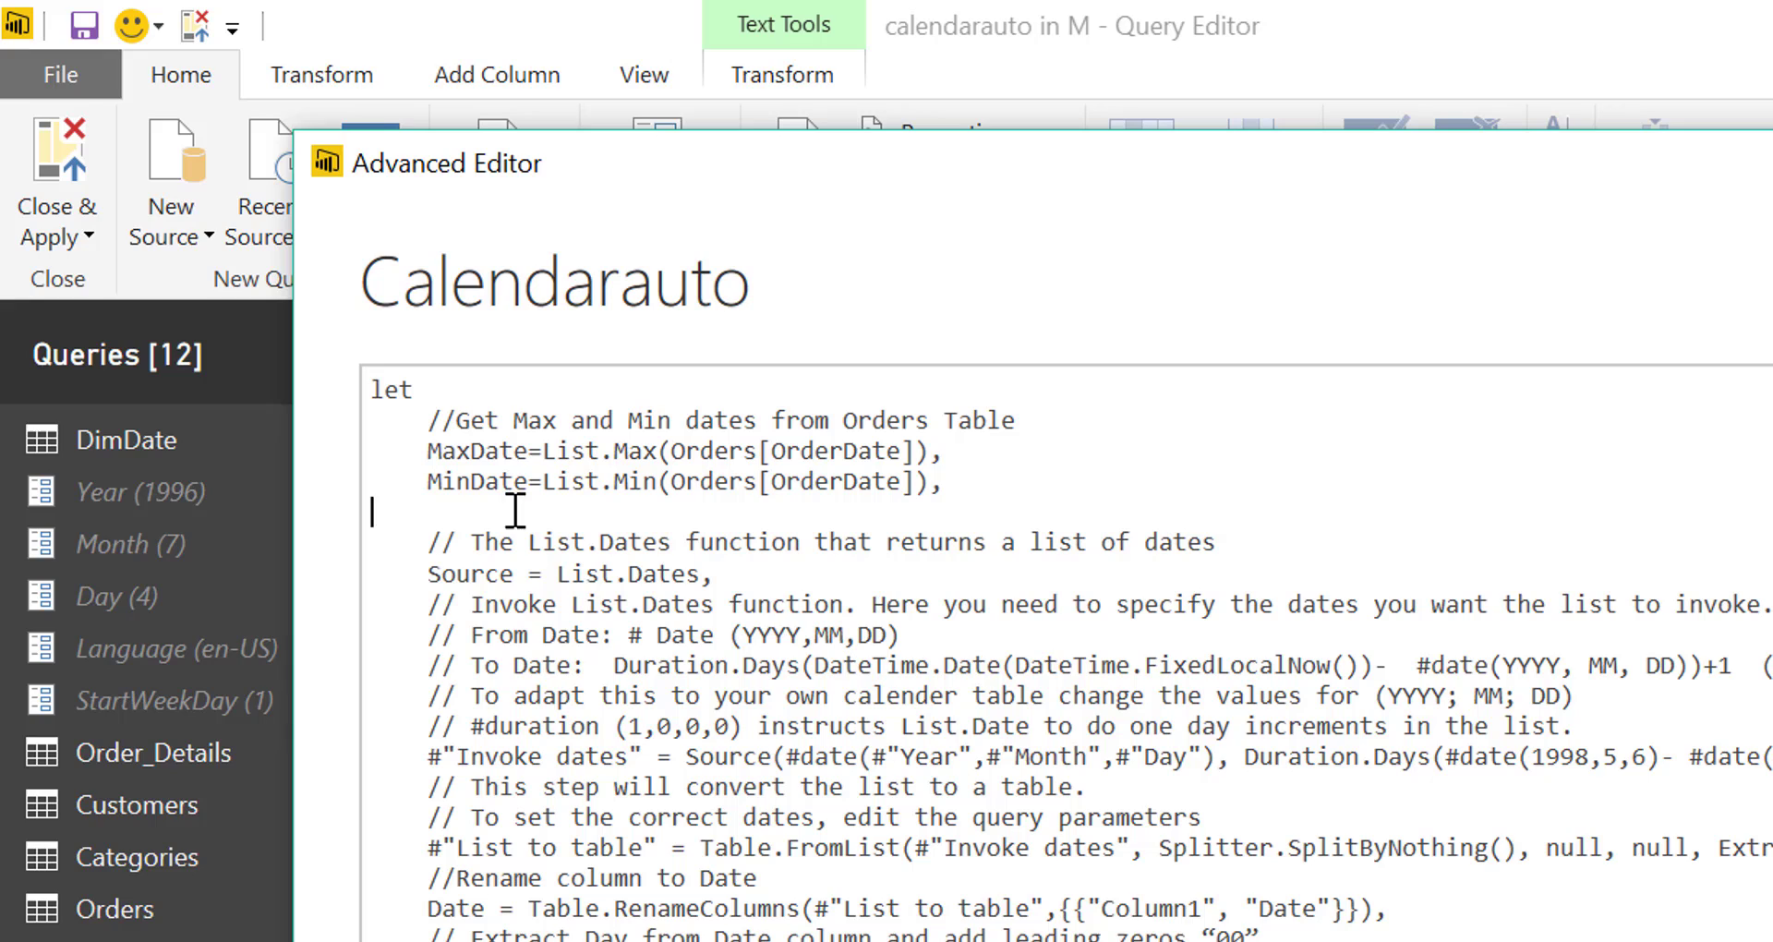
{"action": "type", "text": "NoDays=MaxDate-"}
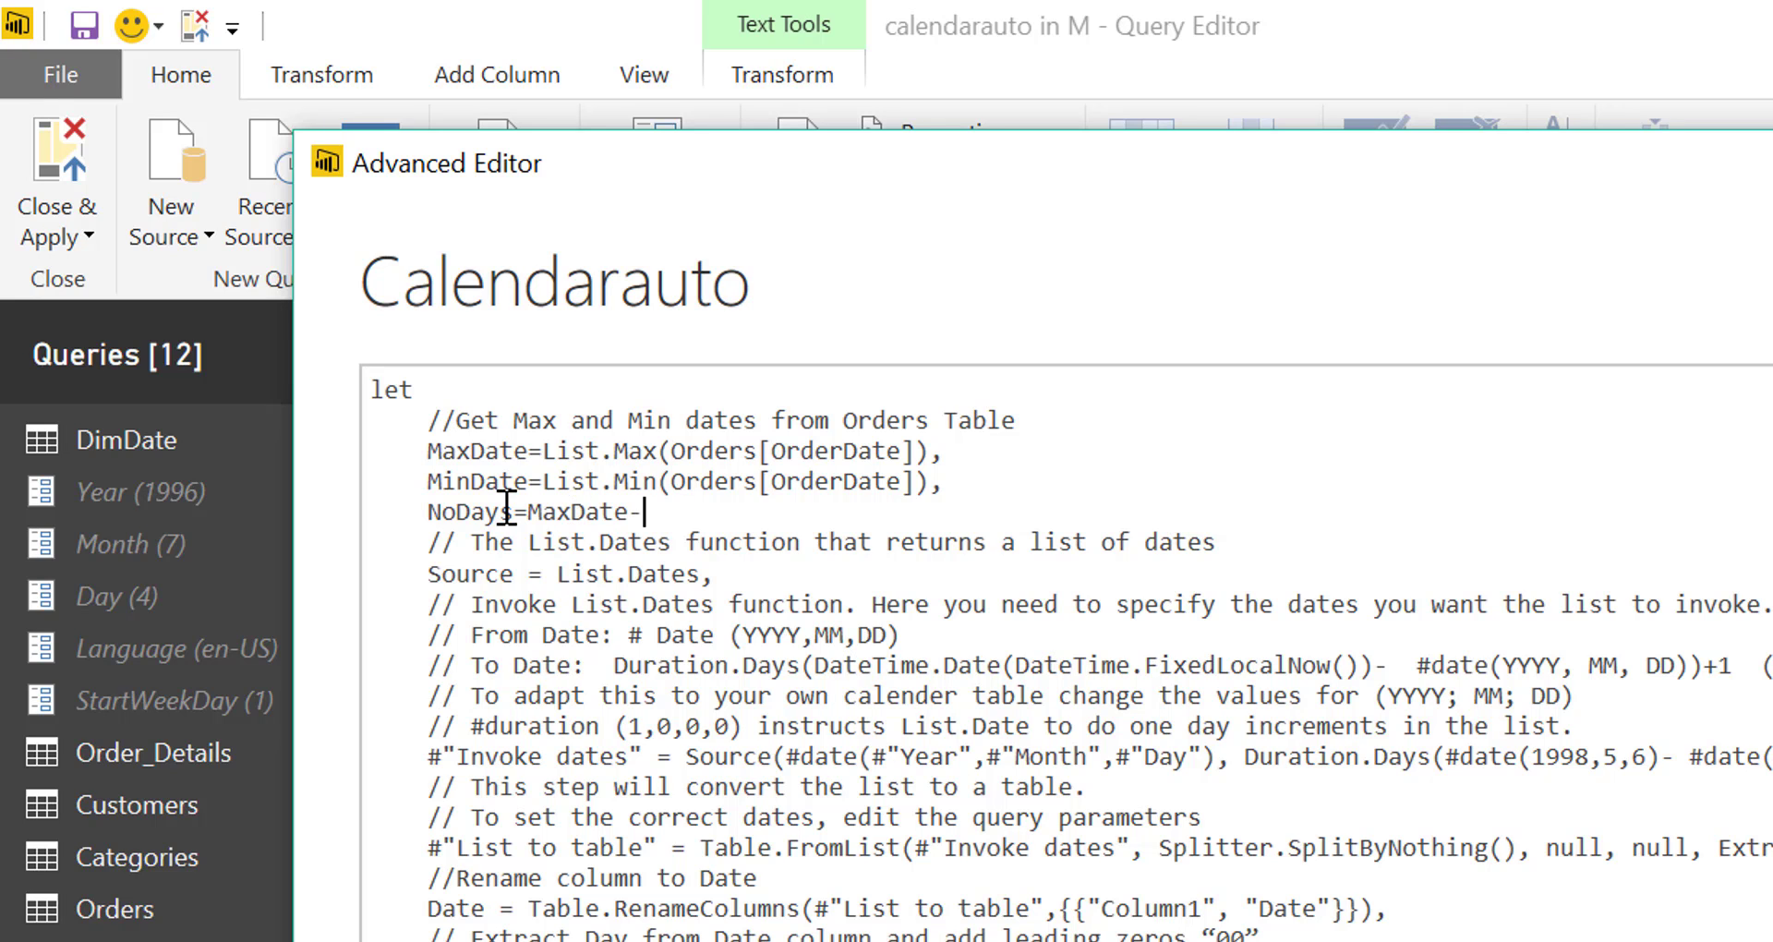
{"action": "type", "text": "MinDat"}
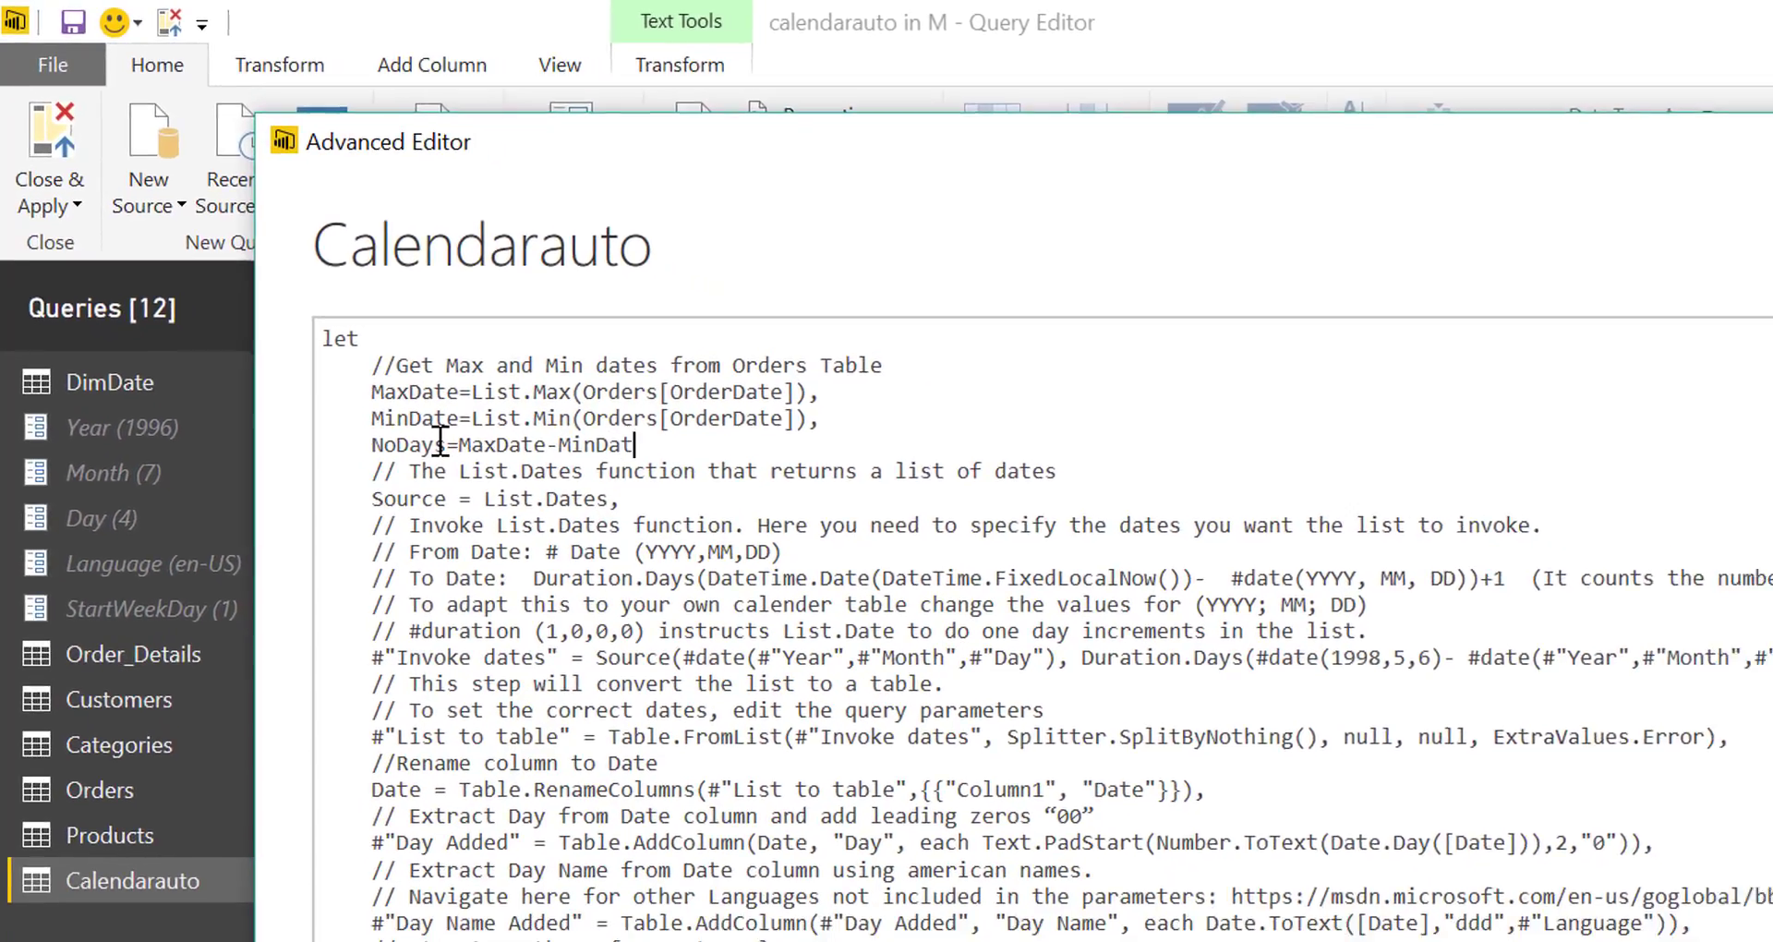
{"action": "type", "text": "e,"}
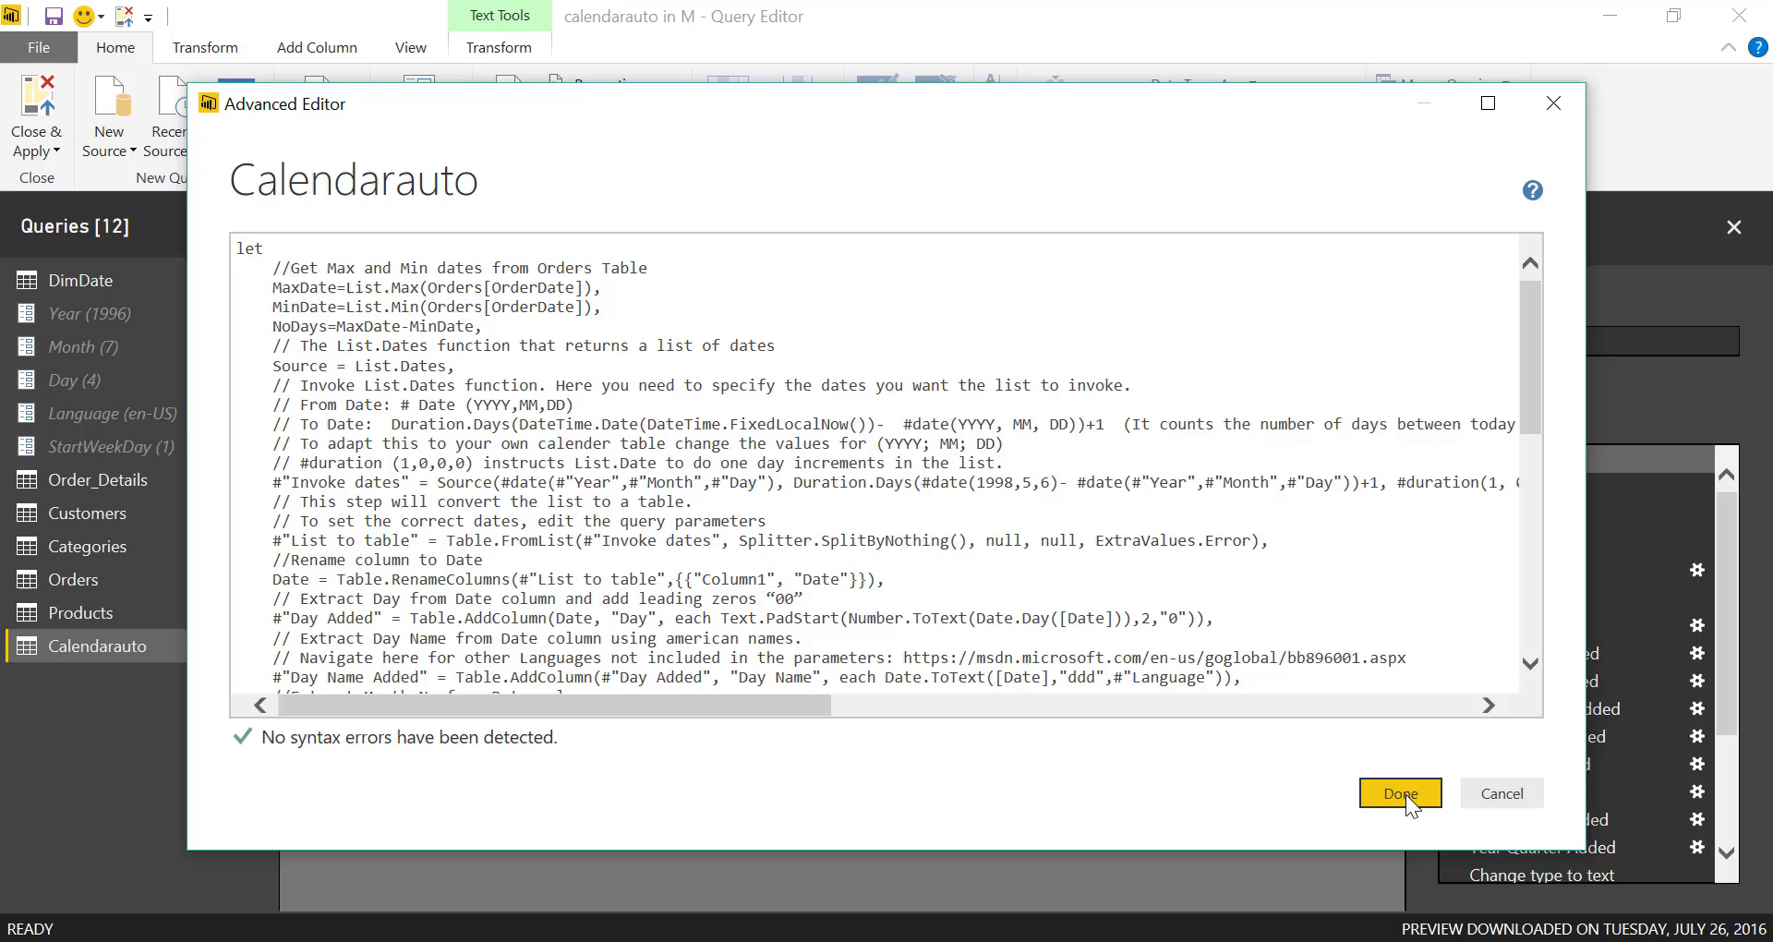
{"action": "left_click", "coordinate": [1401, 793]}
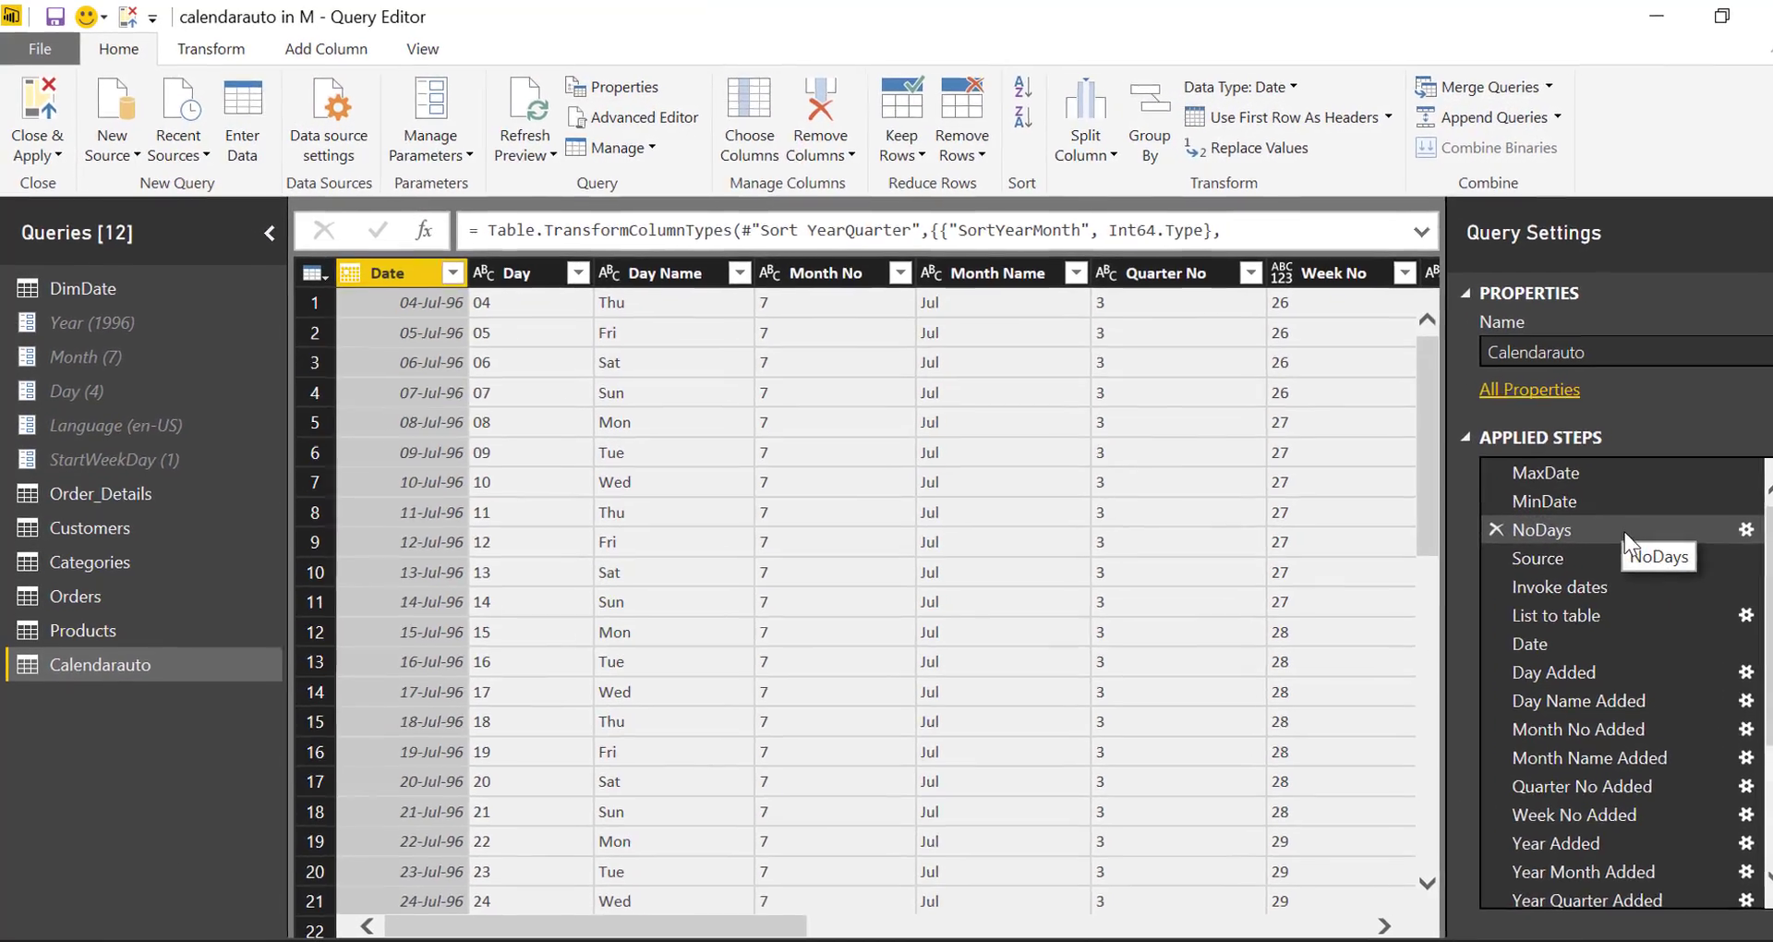
{"action": "left_click", "coordinate": [1570, 518]}
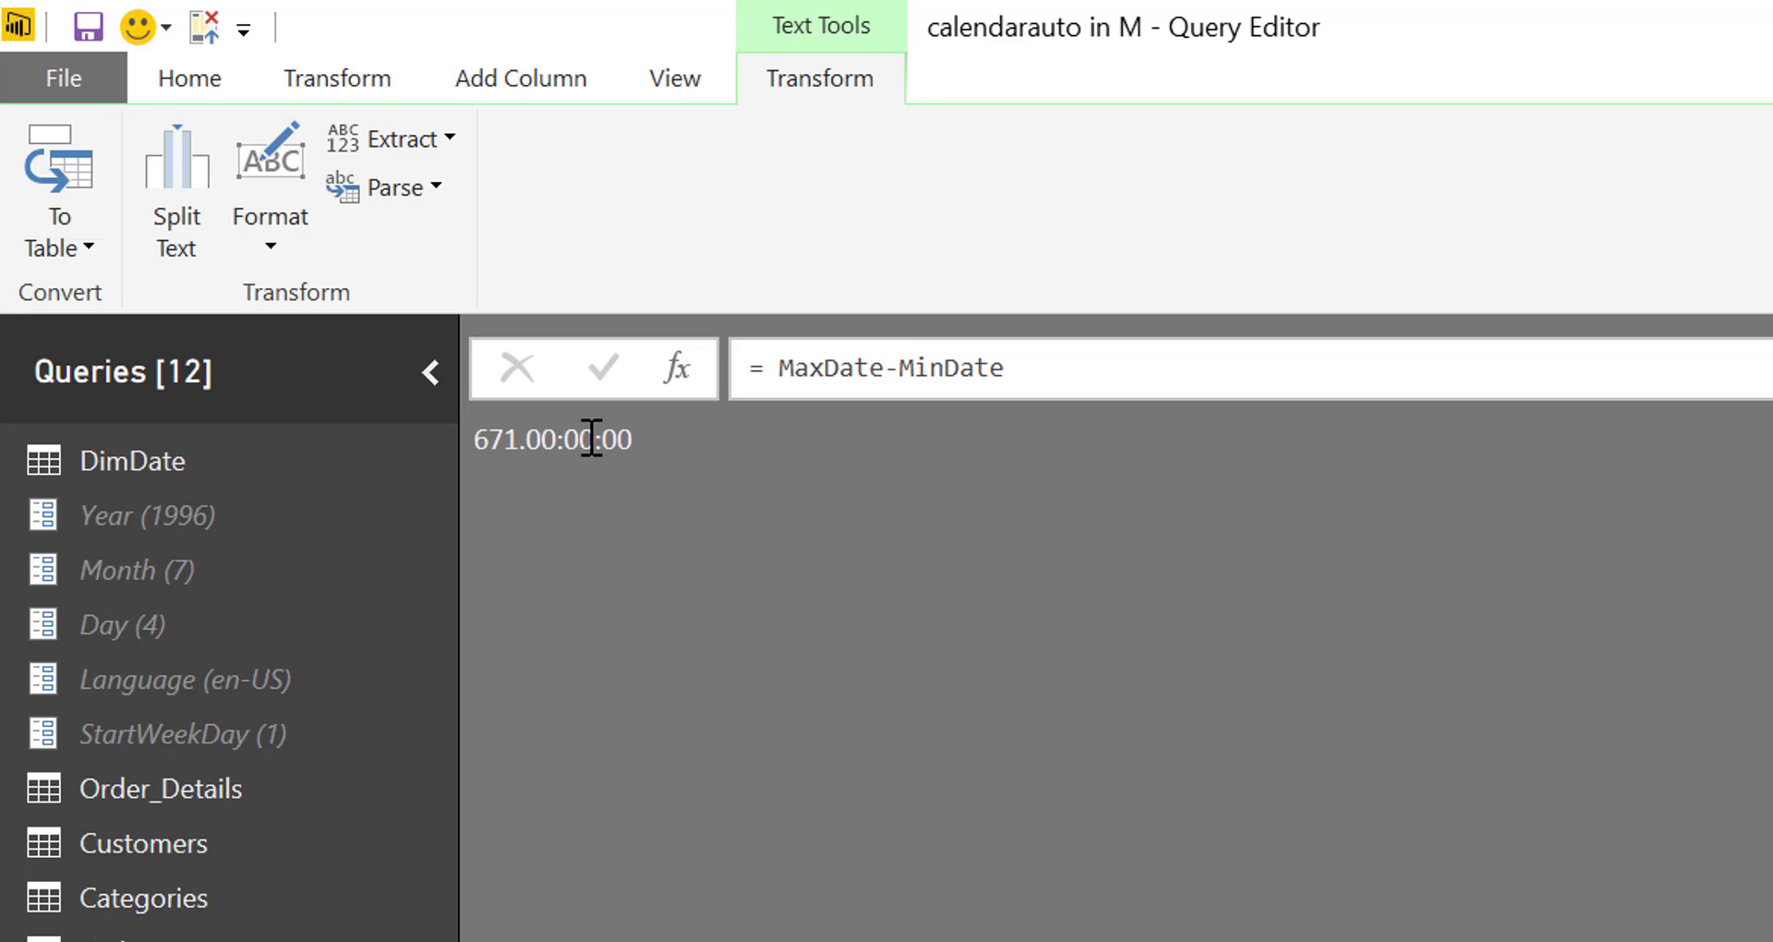
- Convert NoDays to a number by wrapping its expression as Number.From(MaxDate-MinDate) in the query code, and apply the change
{"action": "left_click", "coordinate": [191, 81]}
{"action": "left_click", "coordinate": [1053, 199]}
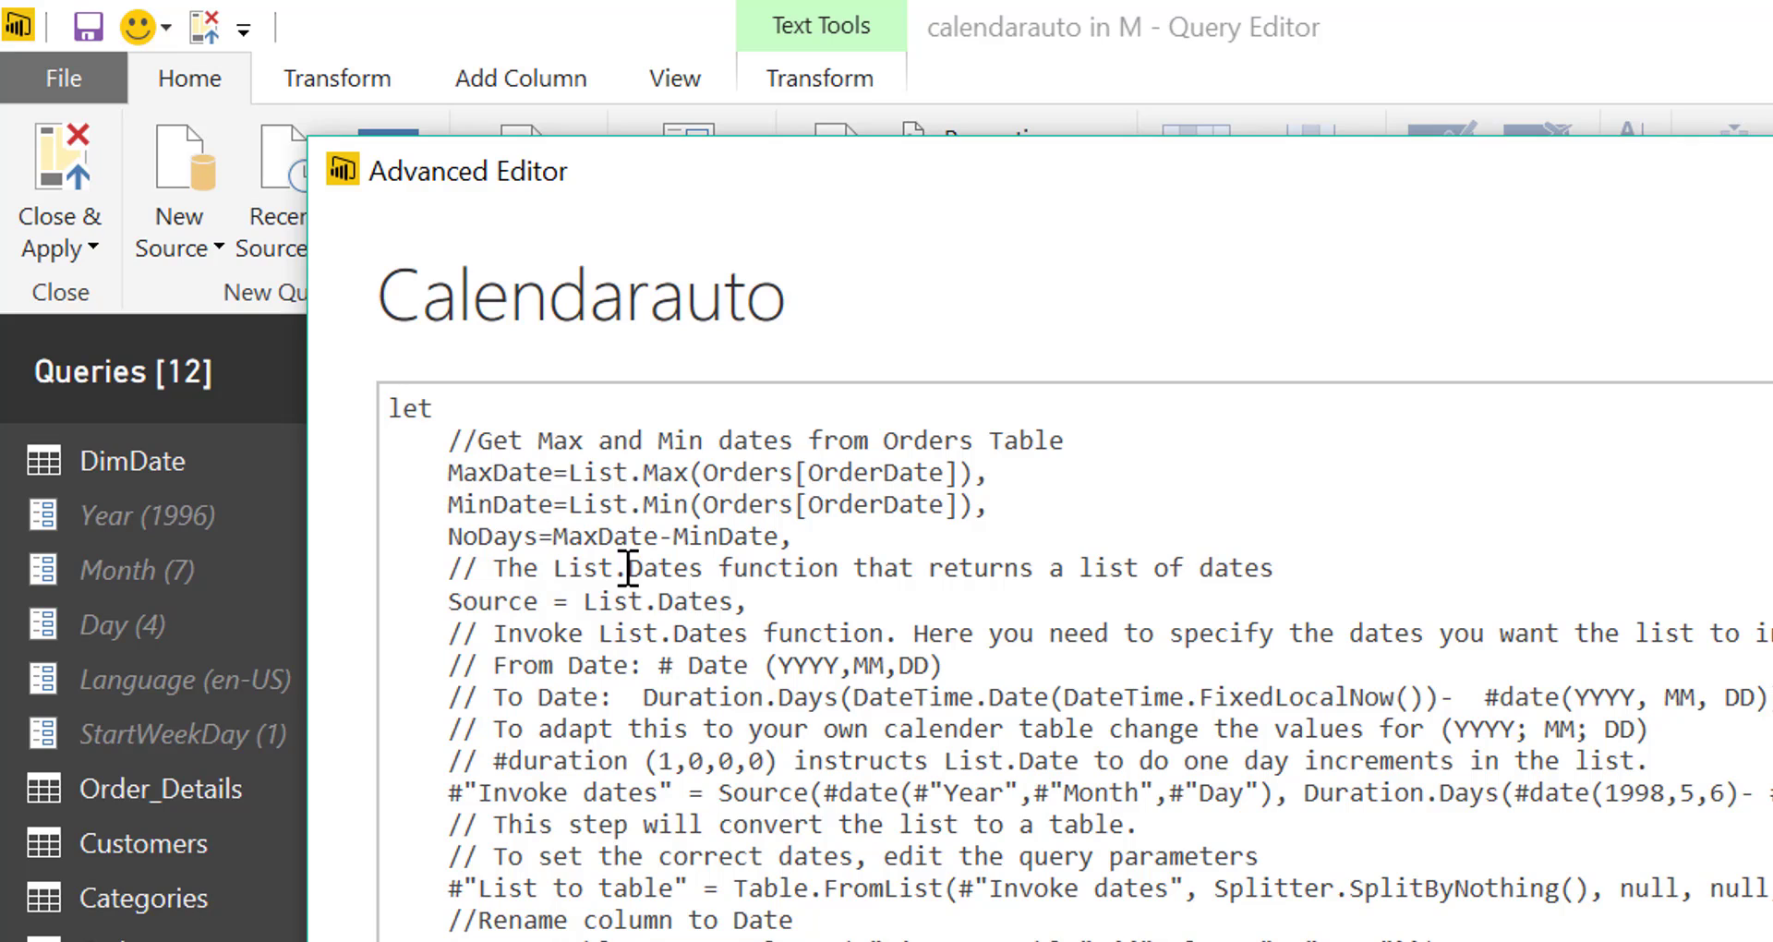
{"action": "type", "text": "Number."}
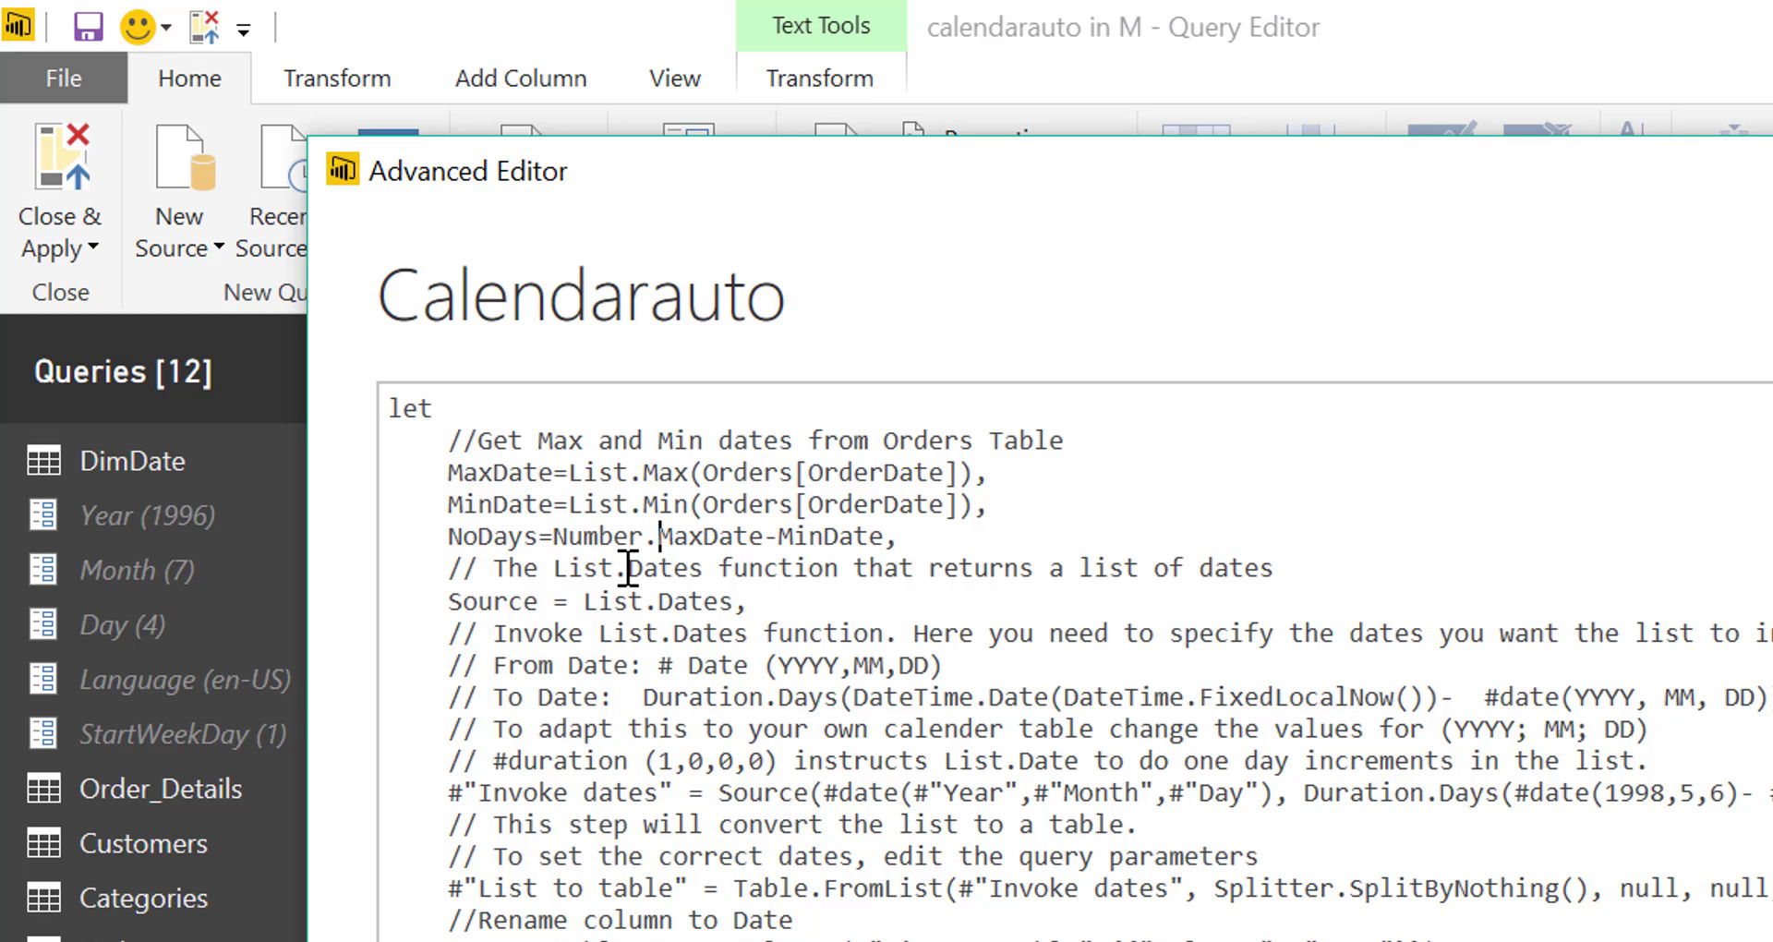
{"action": "type", "text": "From("}
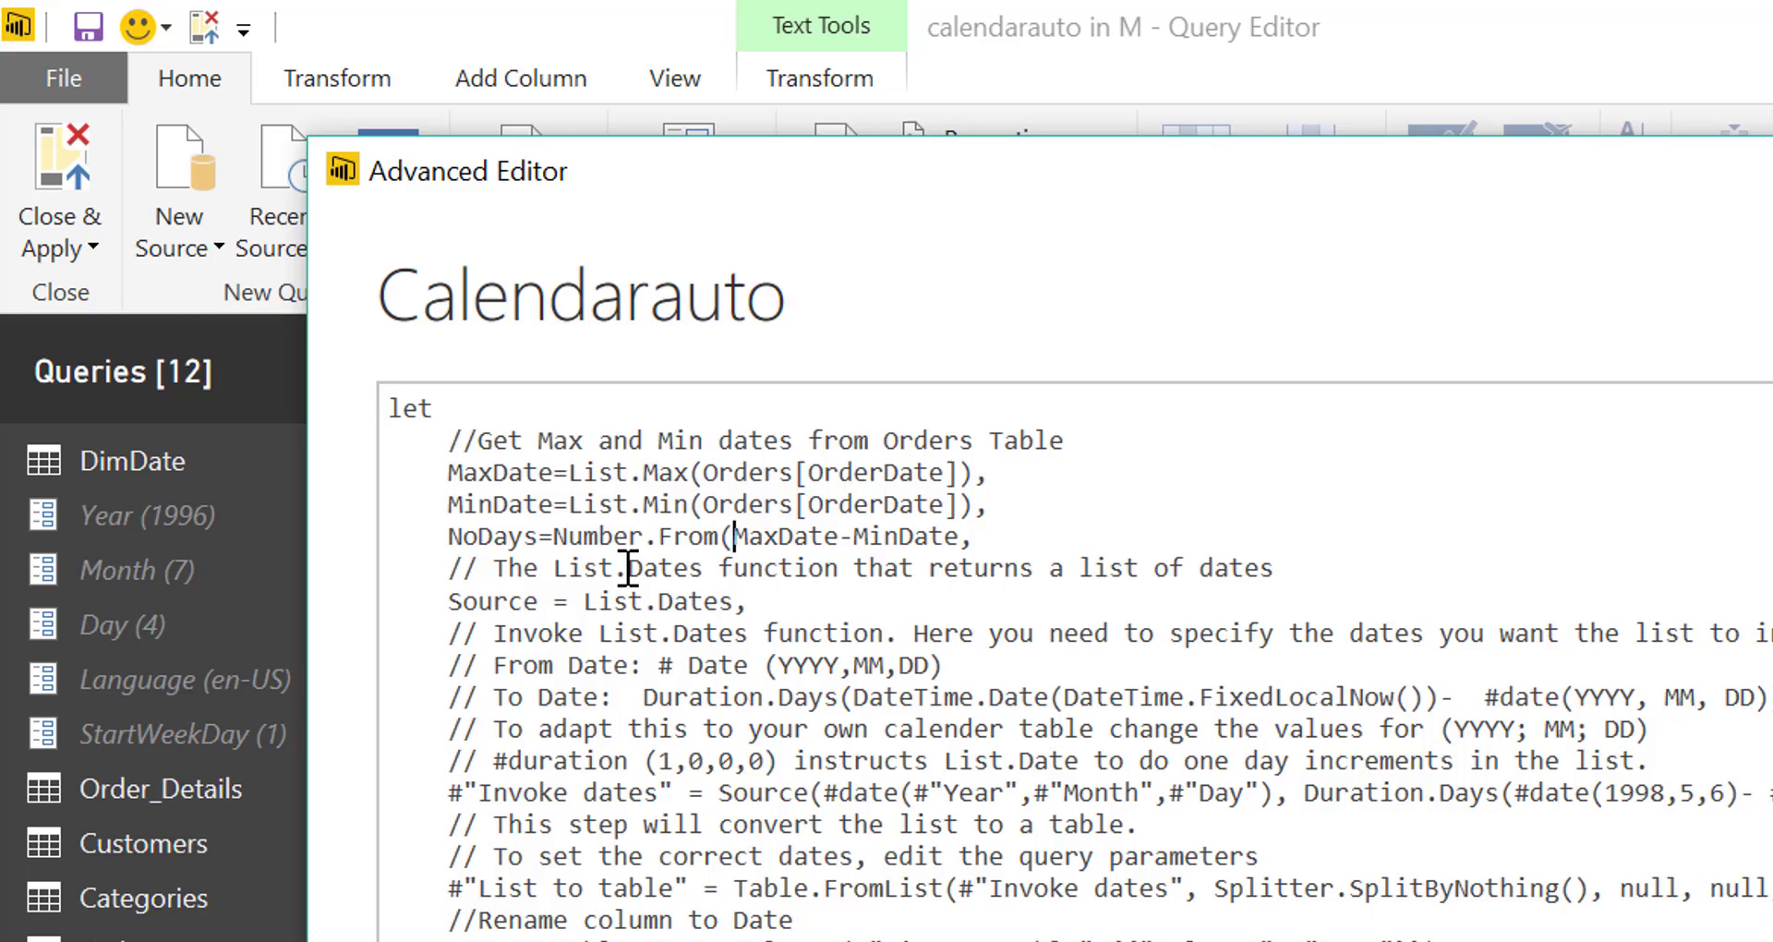
{"action": "key", "text": "End"}
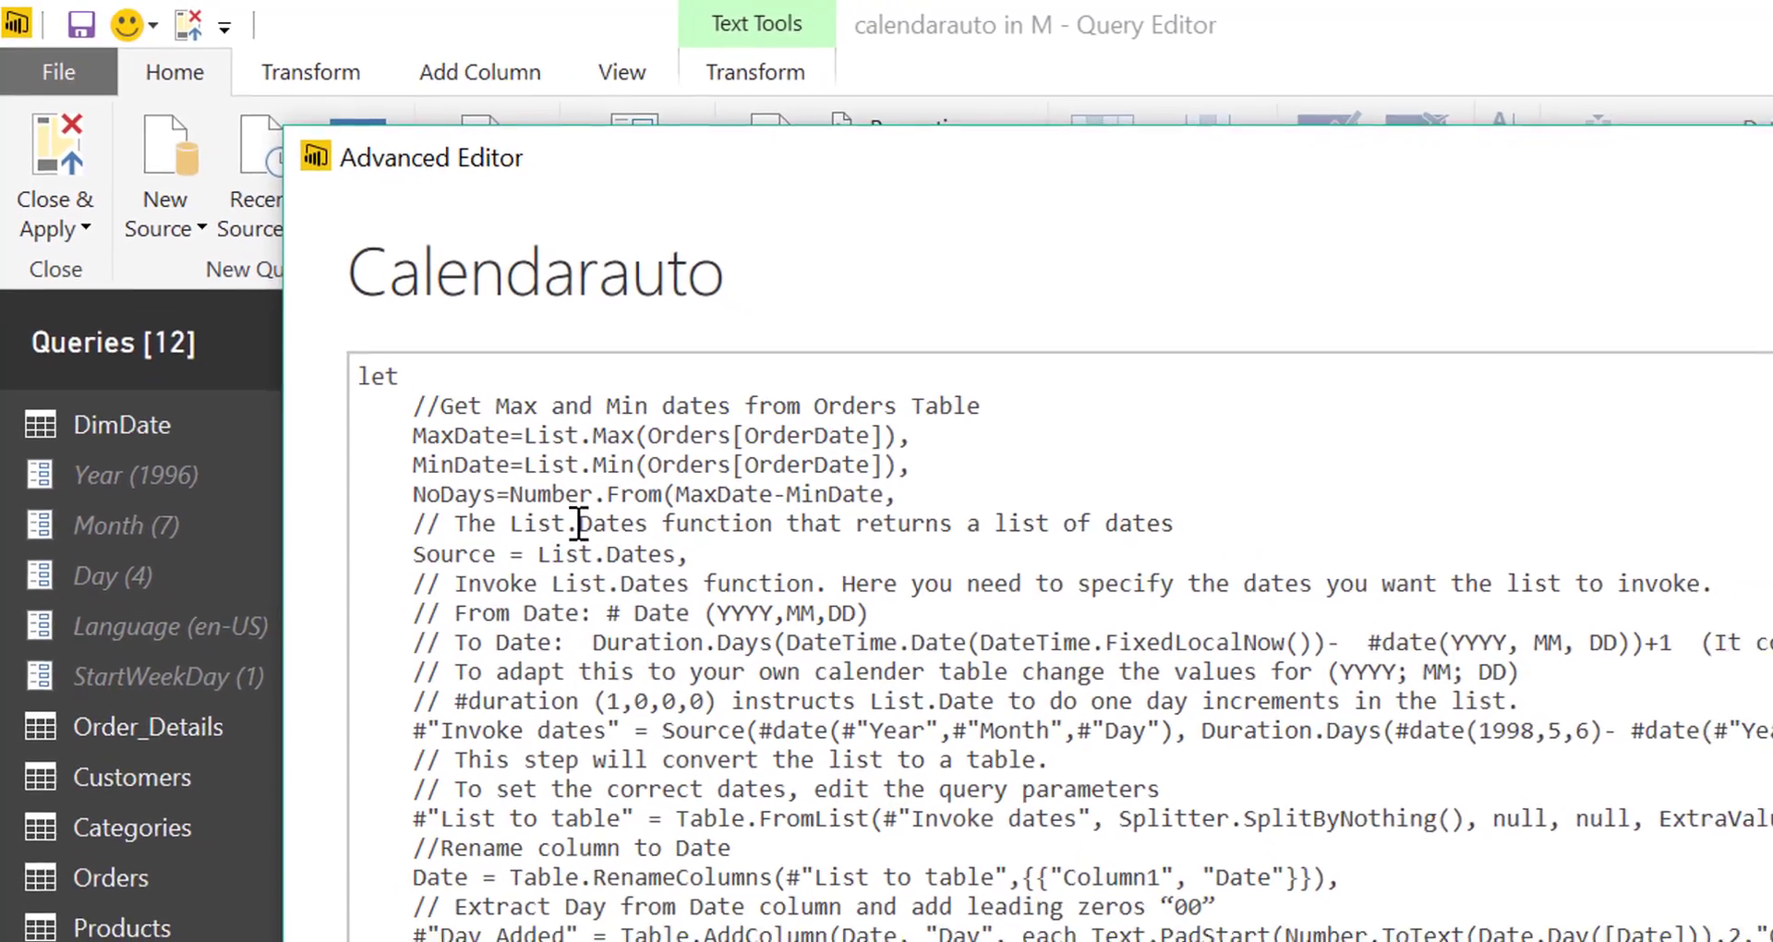
{"action": "key", "text": "Left"}
{"action": "type", "text": ")"}
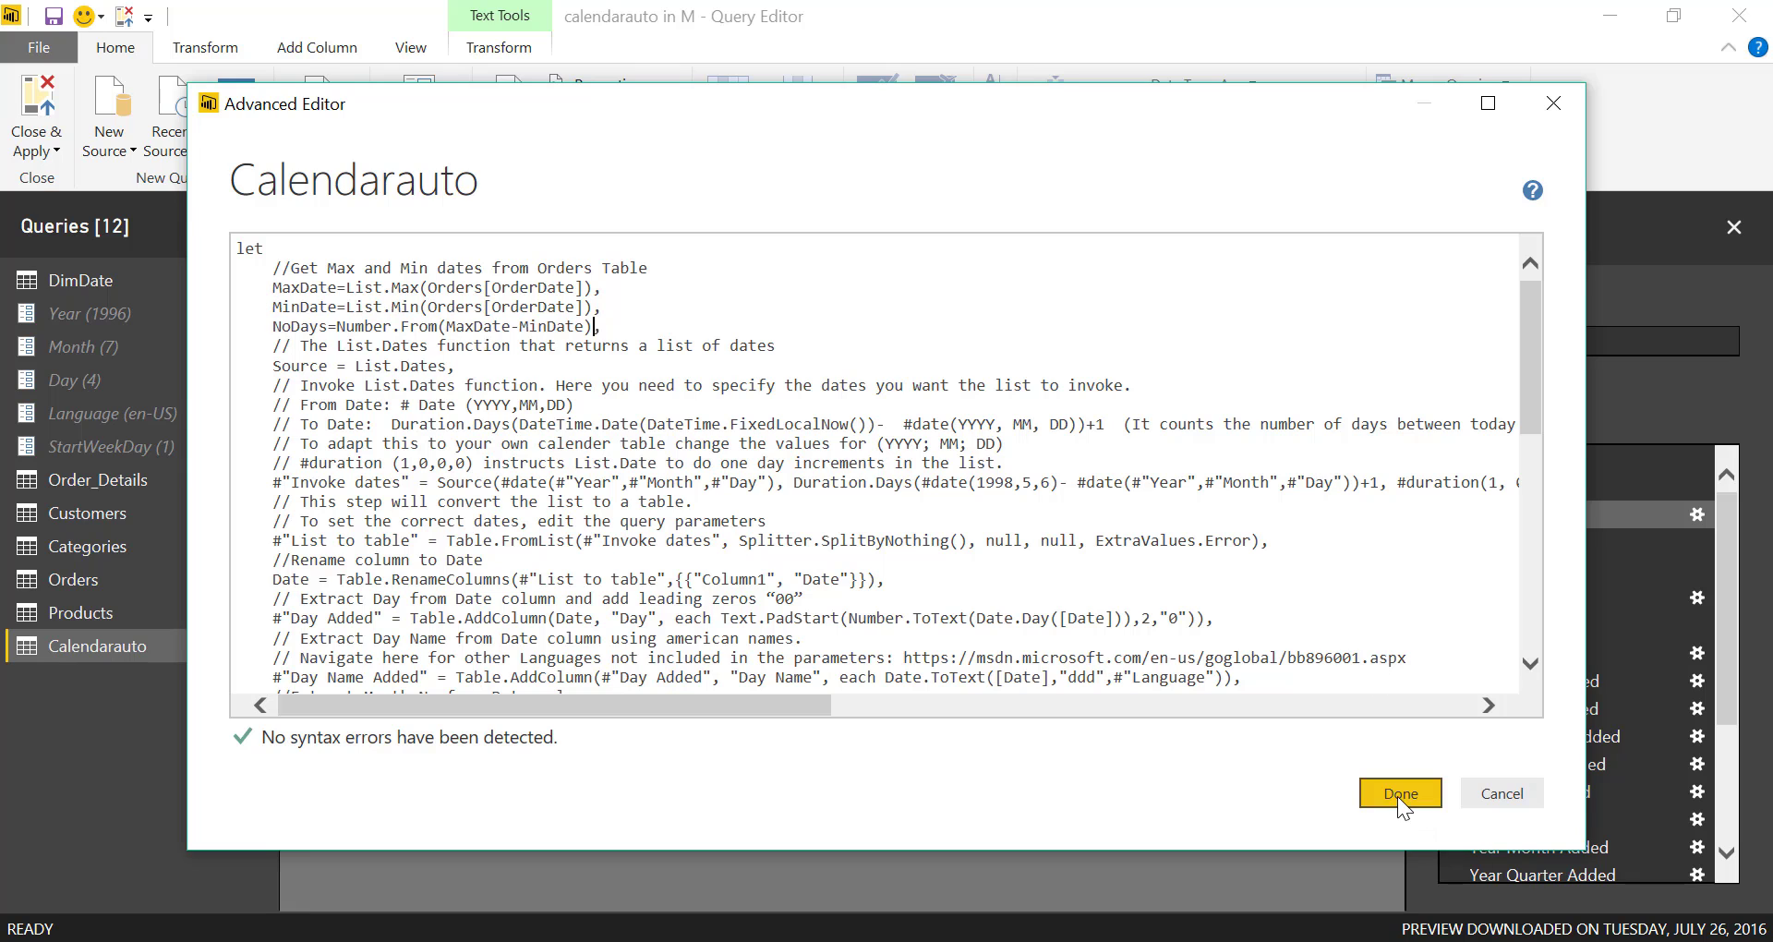
{"action": "left_click", "coordinate": [1401, 802]}
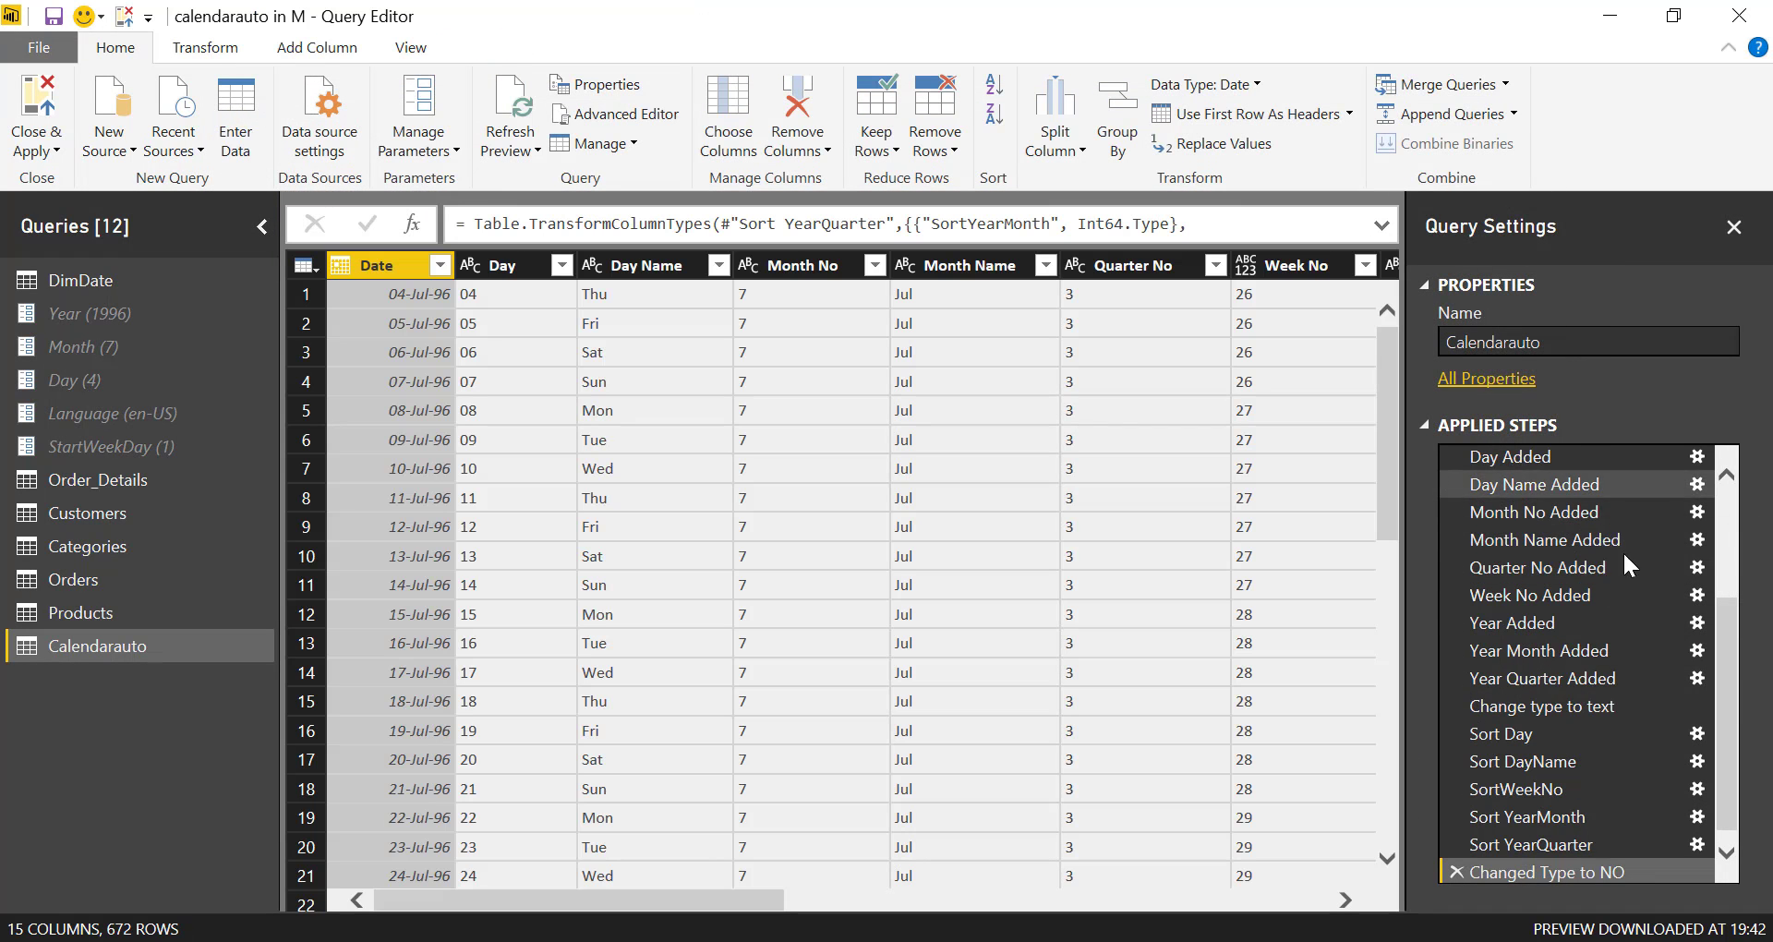
- Check the result of the revised NoDays step alongside the MinDate and MaxDate steps
{"action": "scroll", "coordinate": [1628, 518], "scroll_direction": "up", "scroll_amount": 3}
{"action": "left_click", "coordinate": [1589, 513]}
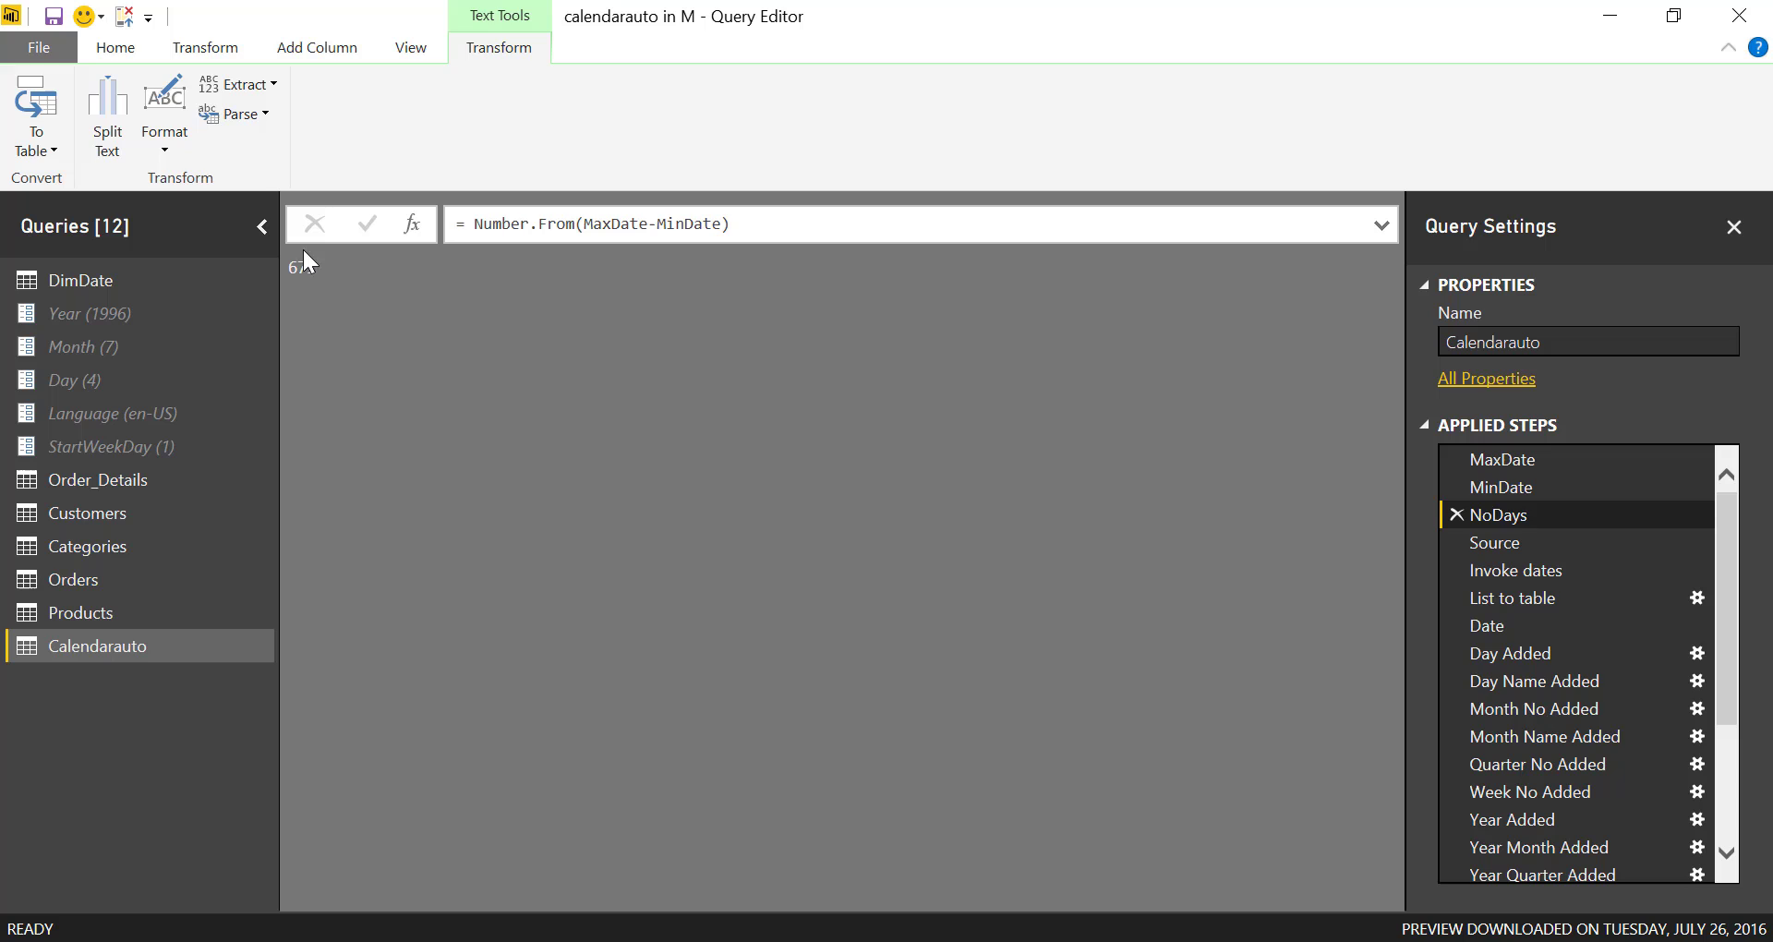
{"action": "left_click", "coordinate": [1551, 486]}
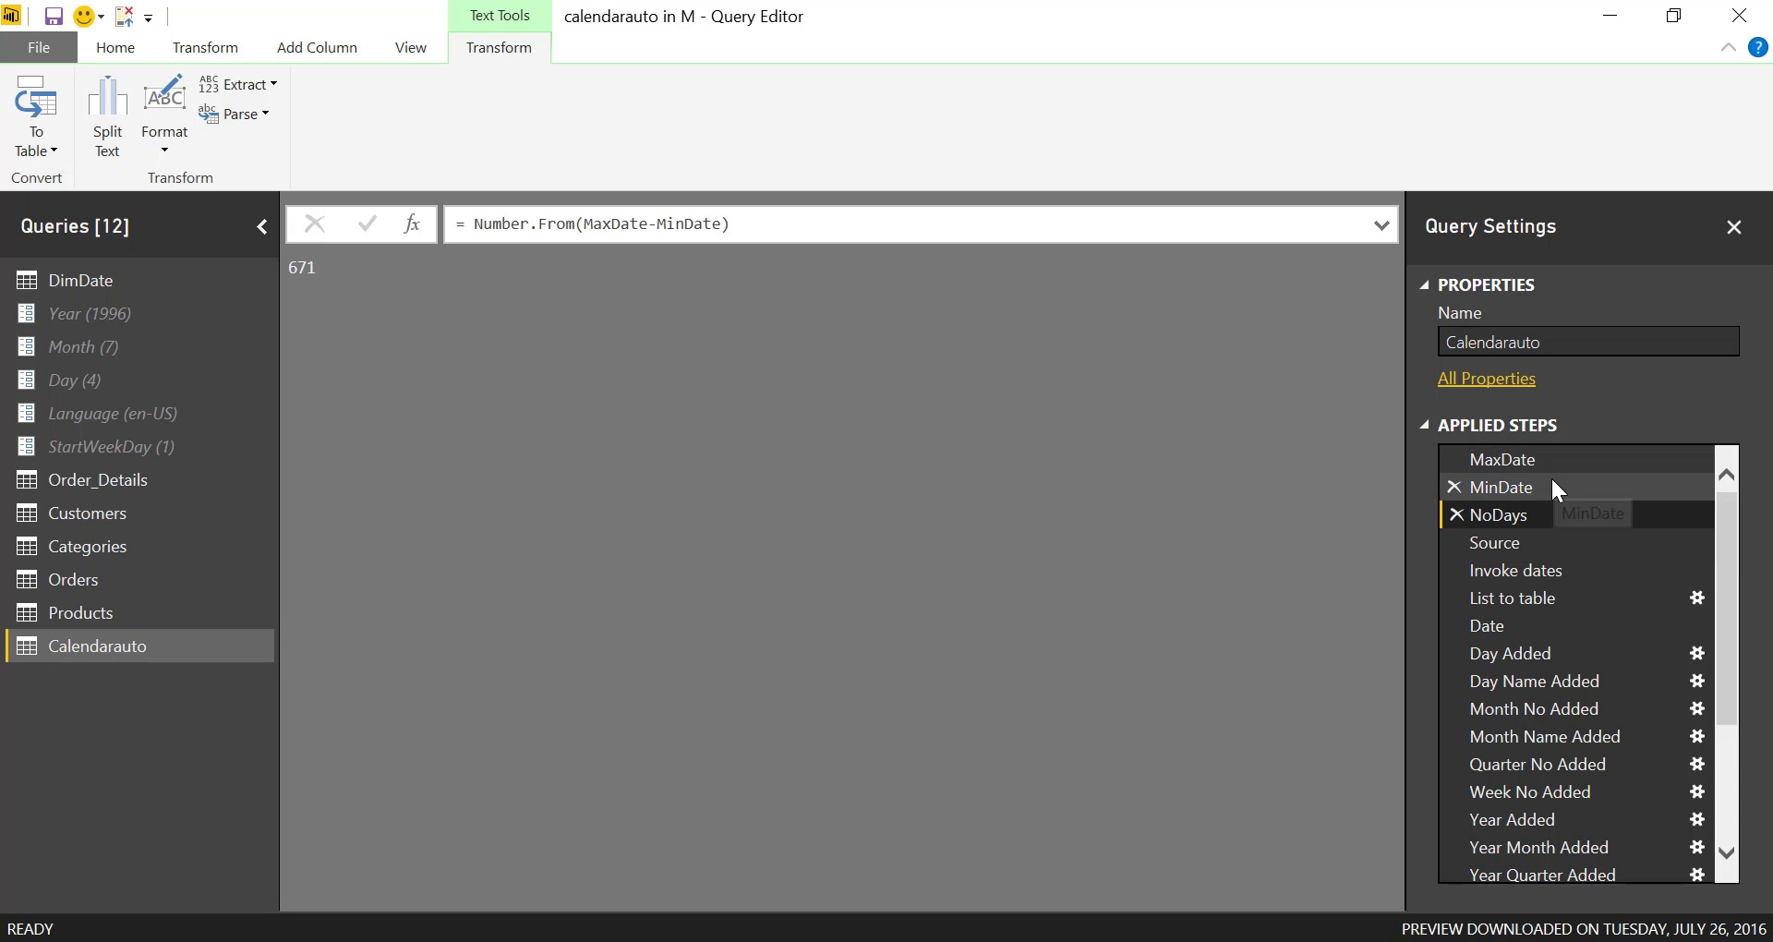
{"action": "left_click", "coordinate": [1558, 452]}
{"action": "left_click", "coordinate": [1526, 504]}
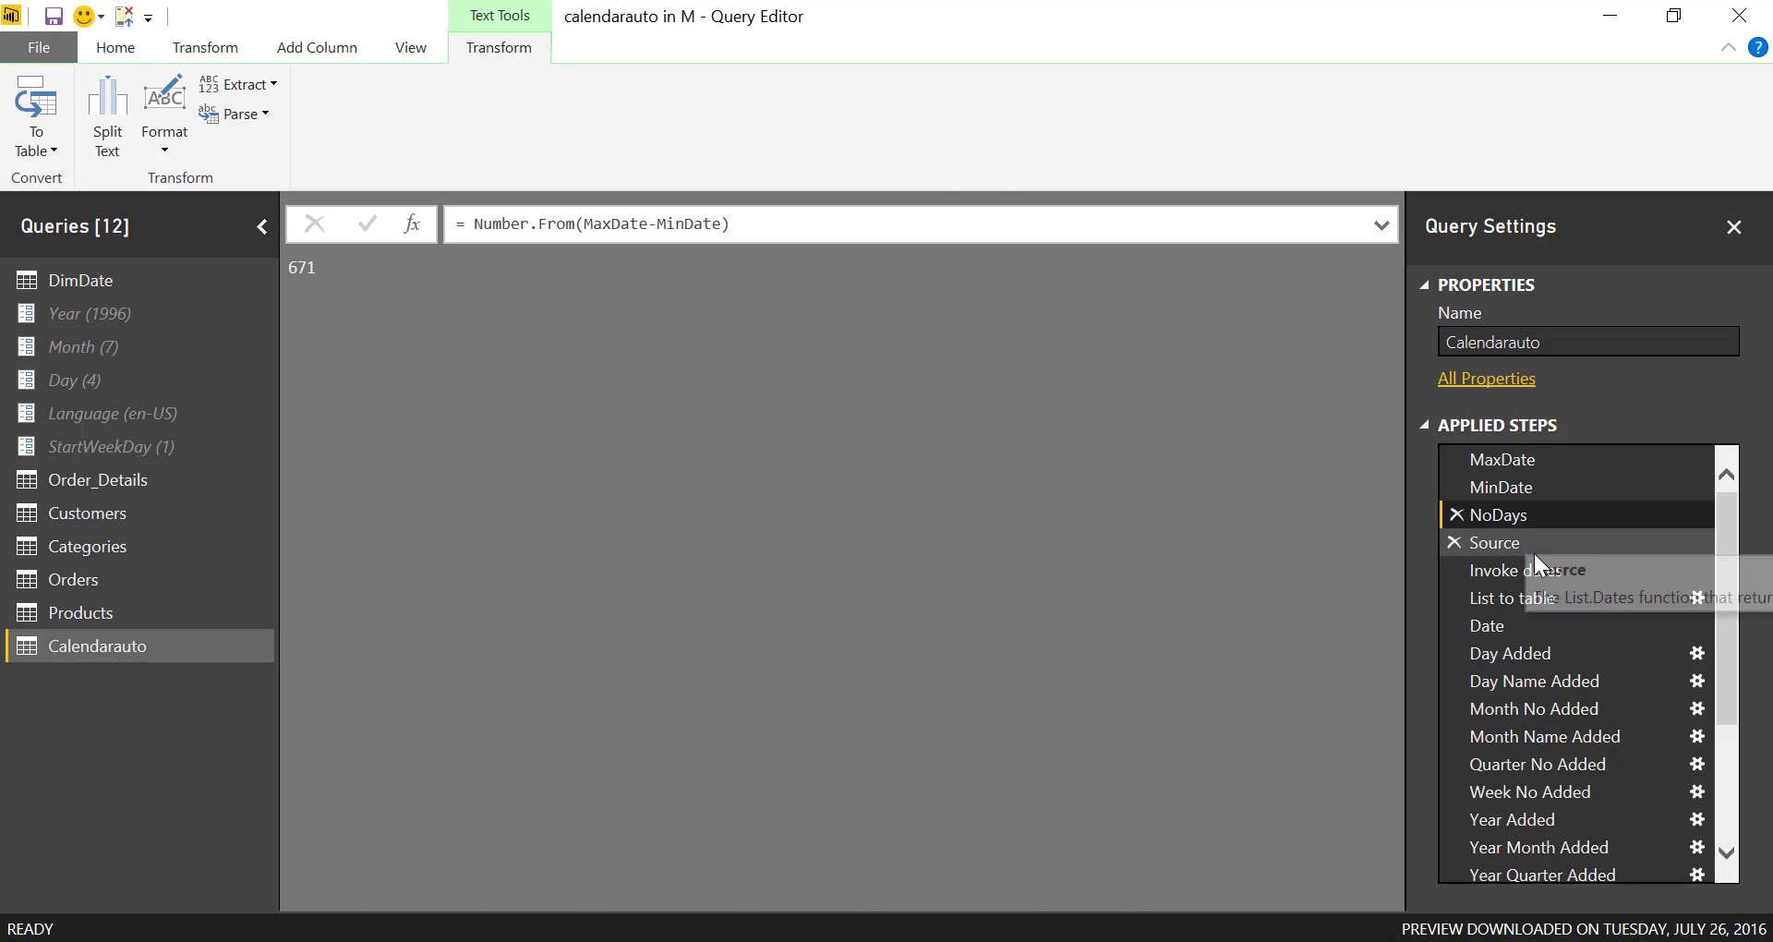
- Display the Invoke dates step with its full formula expanded to examine the arguments passed to Source
{"action": "left_click", "coordinate": [1535, 551]}
{"action": "left_click", "coordinate": [1533, 575]}
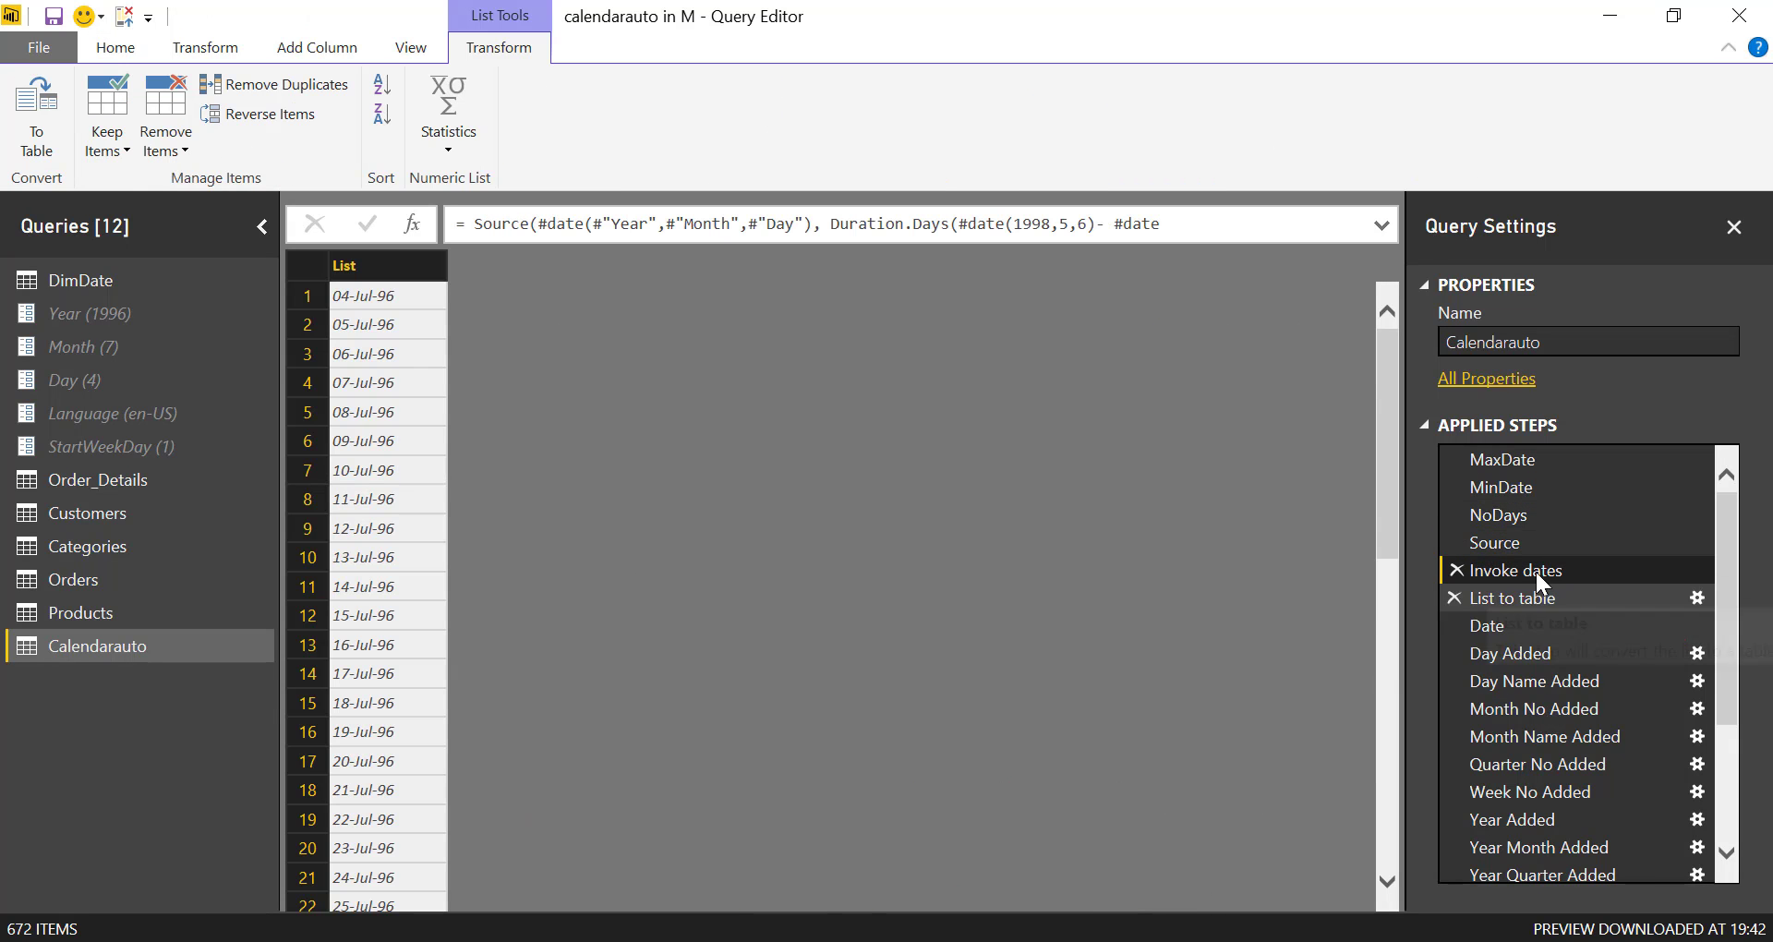
{"action": "left_click", "coordinate": [1382, 225]}
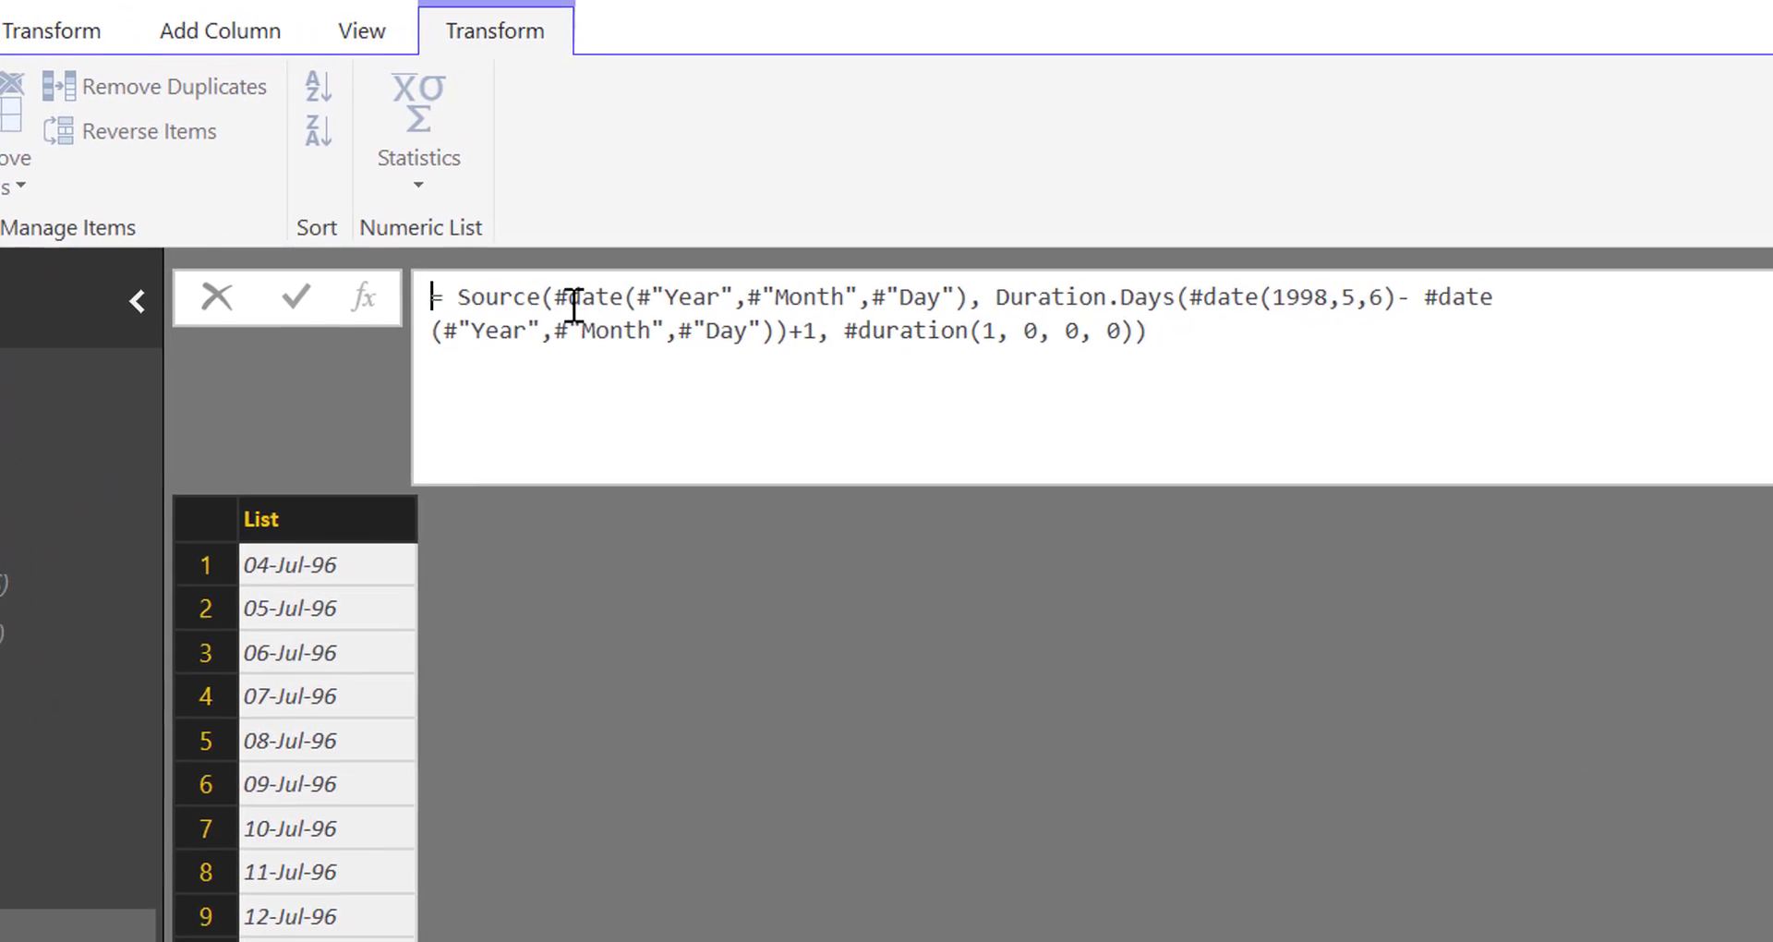
- Replace the first argument of Source in the Invoke dates formula, the #date expression built from Year, Month and Day, with MinDate
{"action": "left_click_drag", "start_coordinate": [1038, 314], "coordinate": [582, 328]}
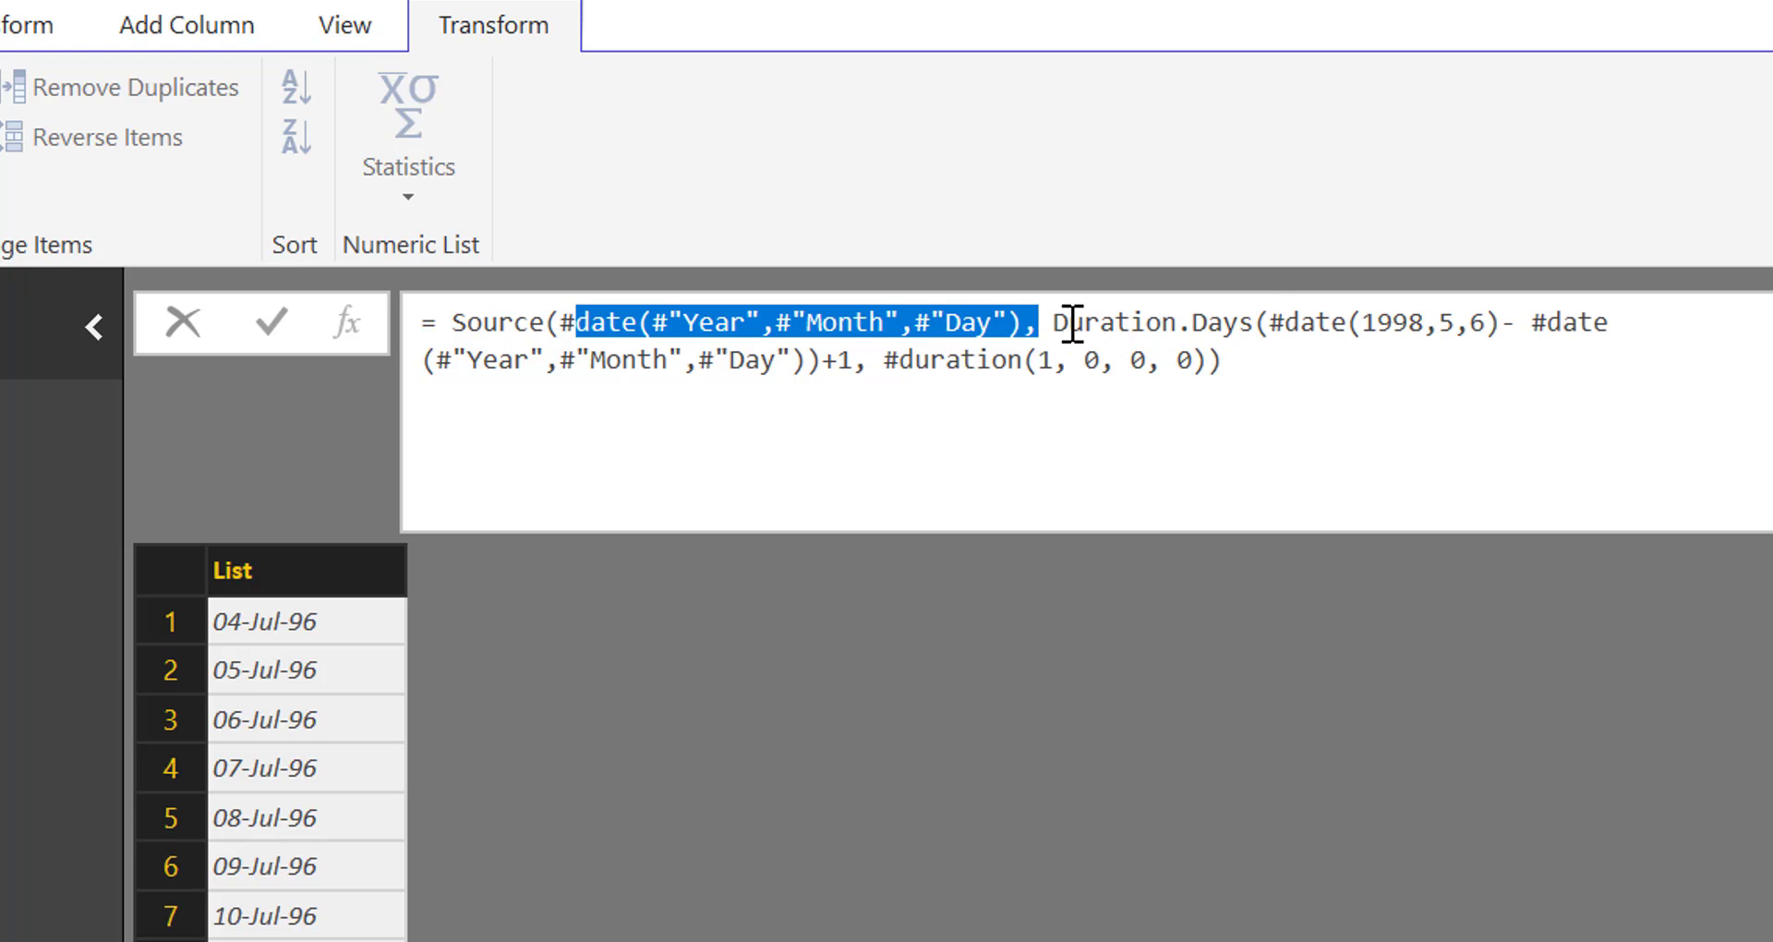
{"action": "left_click_drag", "start_coordinate": [1052, 323], "coordinate": [1264, 362]}
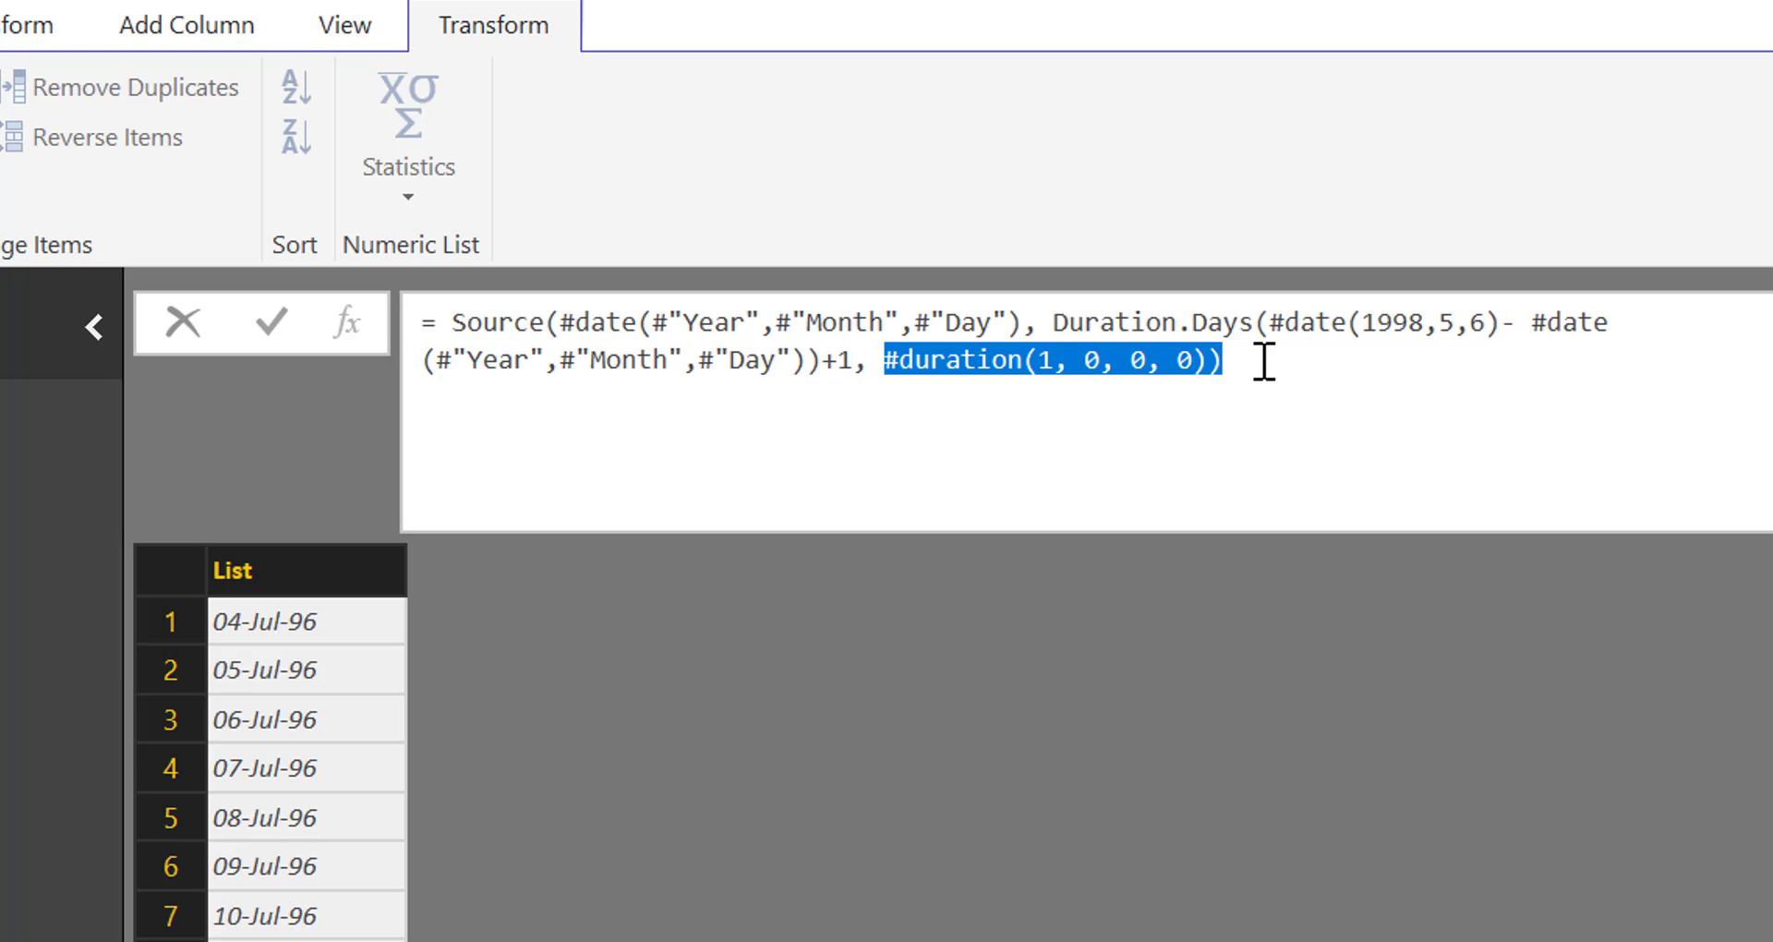
{"action": "left_click", "coordinate": [1431, 413]}
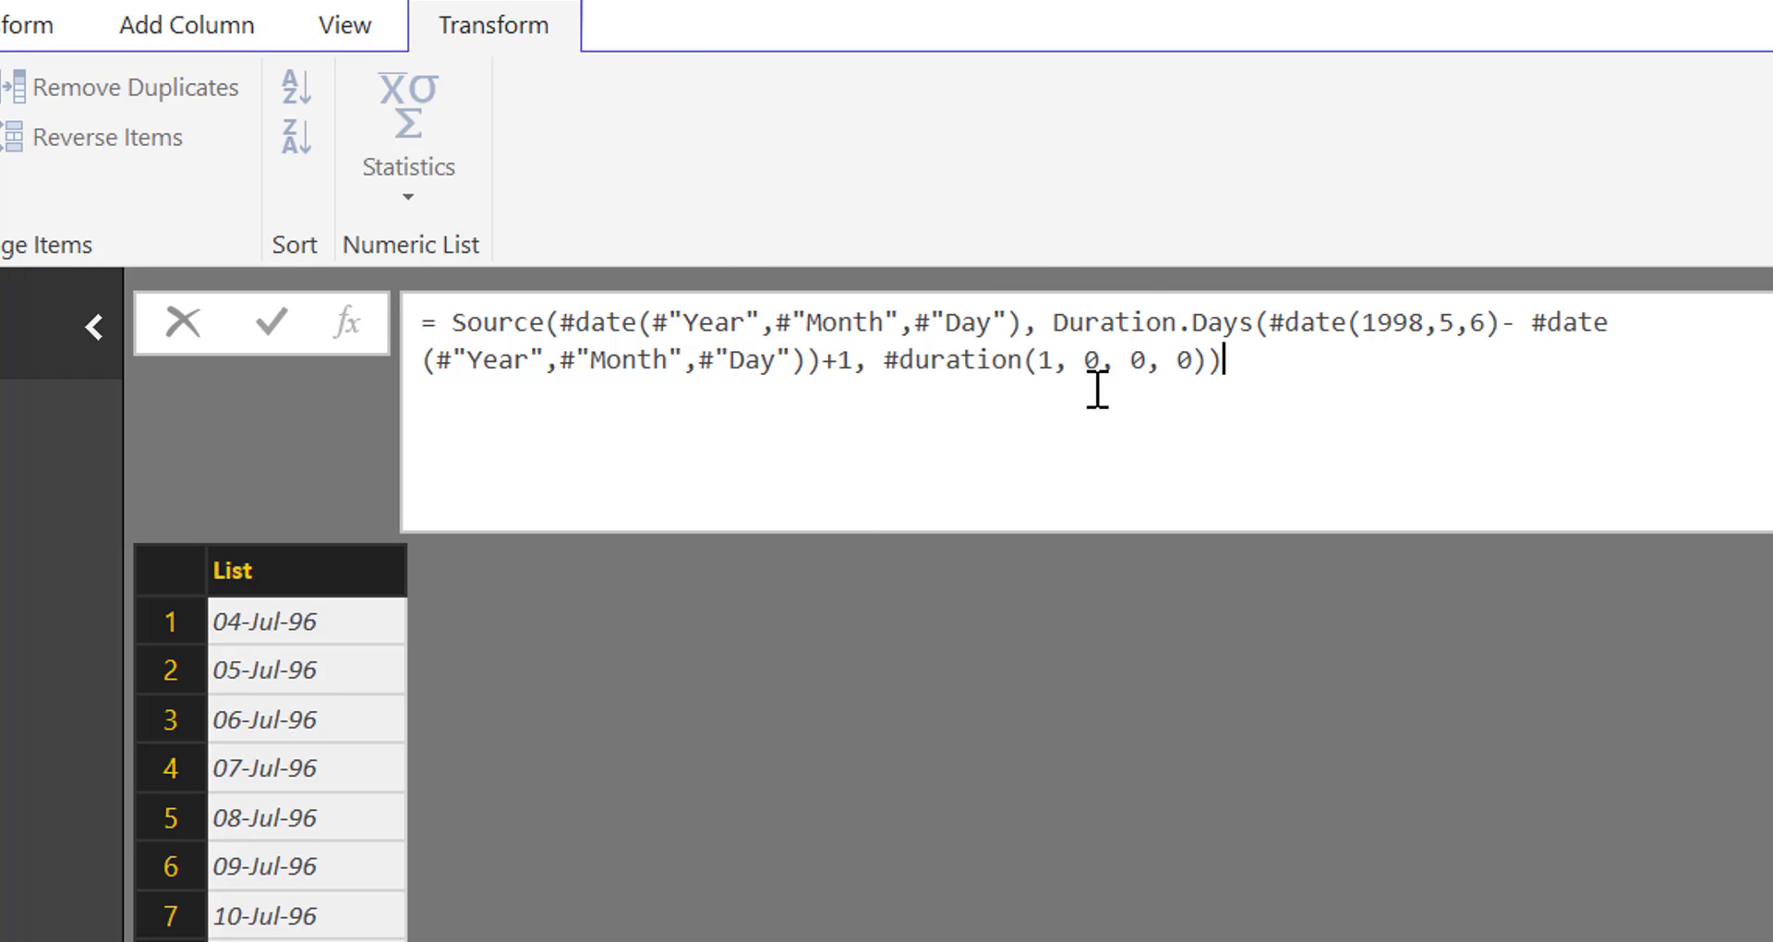
{"action": "left_click_drag", "start_coordinate": [1051, 322], "coordinate": [637, 319]}
{"action": "left_click", "coordinate": [1032, 328]}
{"action": "key", "text": "BackSpace"}
{"action": "key", "text": "BackSpace"}
{"action": "key", "text": "BackSpace"}
{"action": "key", "text": "BackSpace"}
{"action": "key", "text": "BackSpace"}
{"action": "key", "text": "BackSpace"}
{"action": "key", "text": "BackSpace"}
{"action": "key", "text": "BackSpace"}
{"action": "key", "text": "BackSpace"}
{"action": "key", "text": "BackSpace"}
{"action": "key", "text": "BackSpace"}
{"action": "key", "text": "BackSpace"}
{"action": "key", "text": "BackSpace"}
{"action": "key", "text": "BackSpace"}
{"action": "key", "text": "BackSpace"}
{"action": "key", "text": "BackSpace"}
{"action": "key", "text": "BackSpace"}
{"action": "key", "text": "BackSpace"}
{"action": "key", "text": "BackSpace"}
{"action": "key", "text": "BackSpace"}
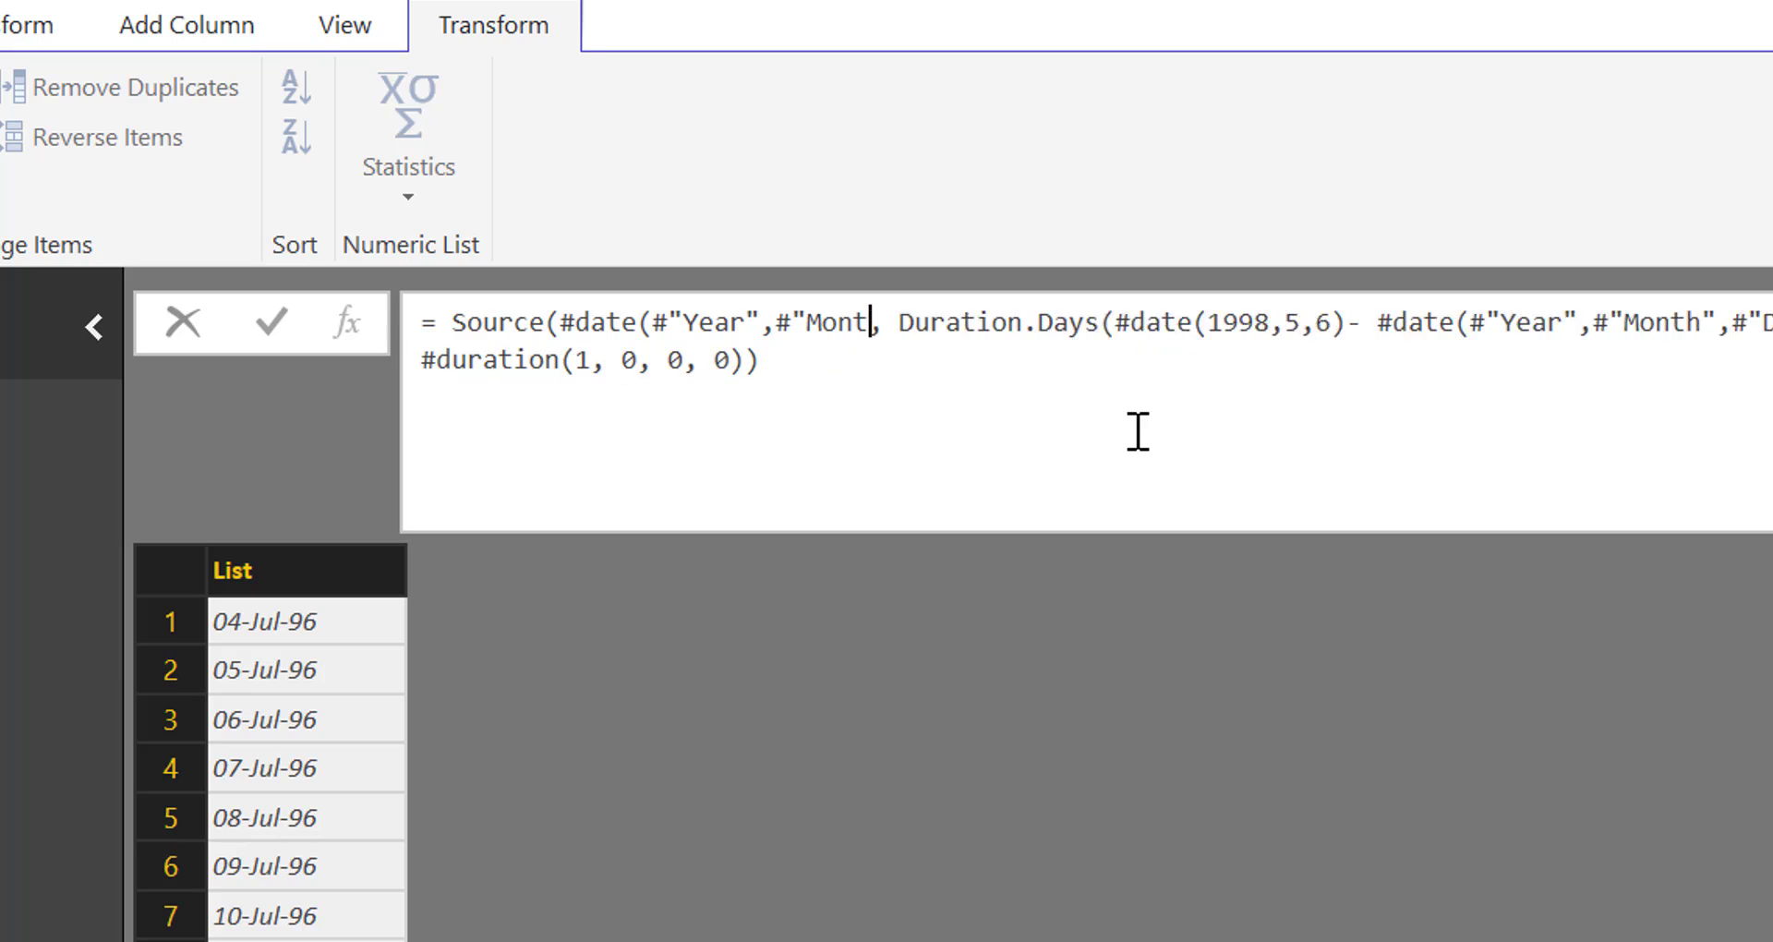
{"action": "key", "text": "BackSpace"}
{"action": "key", "text": "BackSpace"}
{"action": "key", "text": "BackSpace"}
{"action": "key", "text": "BackSpace"}
{"action": "key", "text": "BackSpace"}
{"action": "key", "text": "BackSpace"}
{"action": "key", "text": "BackSpace"}
{"action": "key", "text": "BackSpace"}
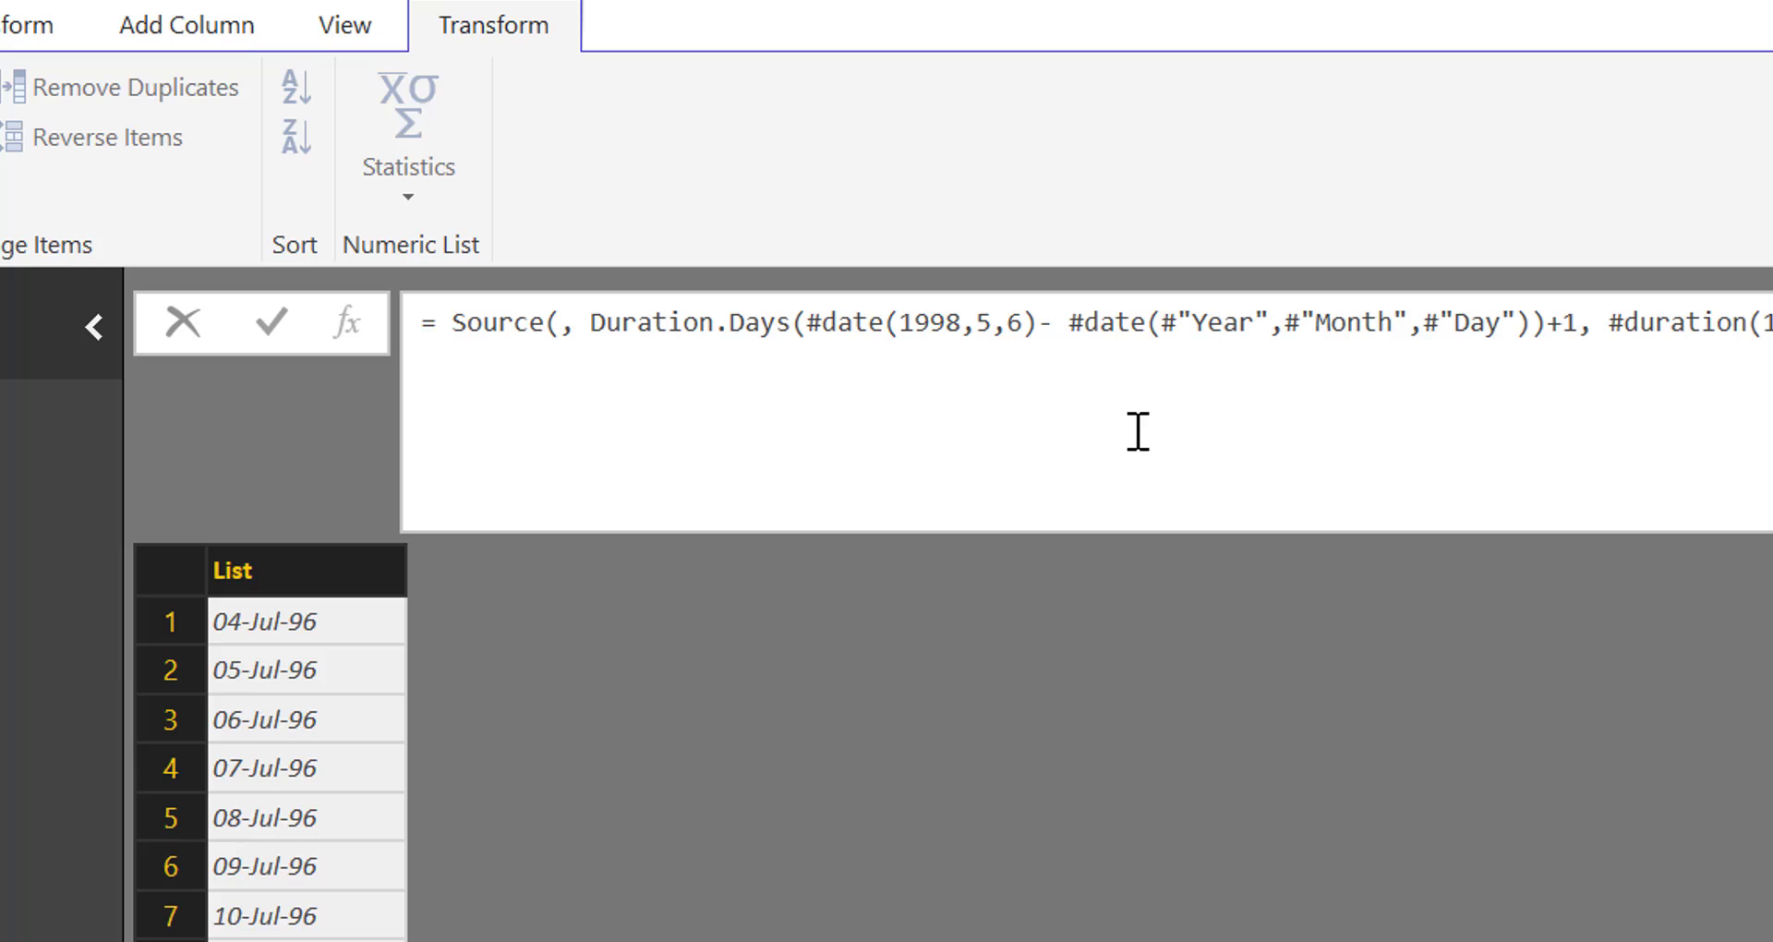
{"action": "type", "text": "MinDa"}
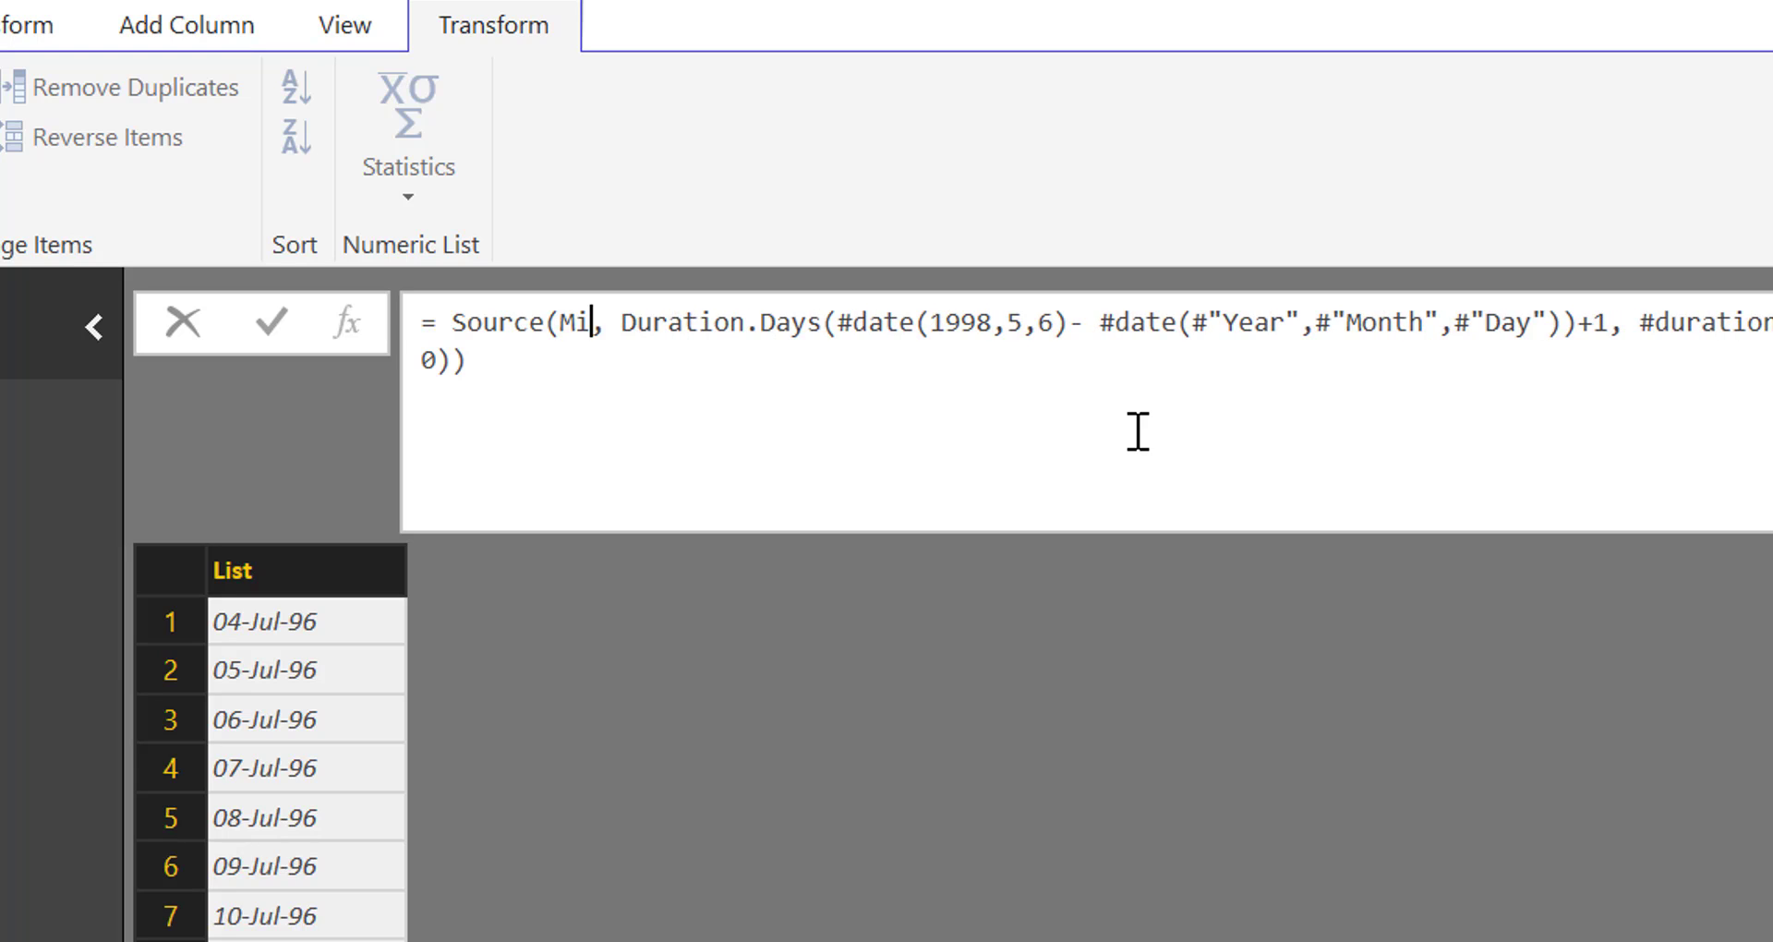
{"action": "type", "text": "te"}
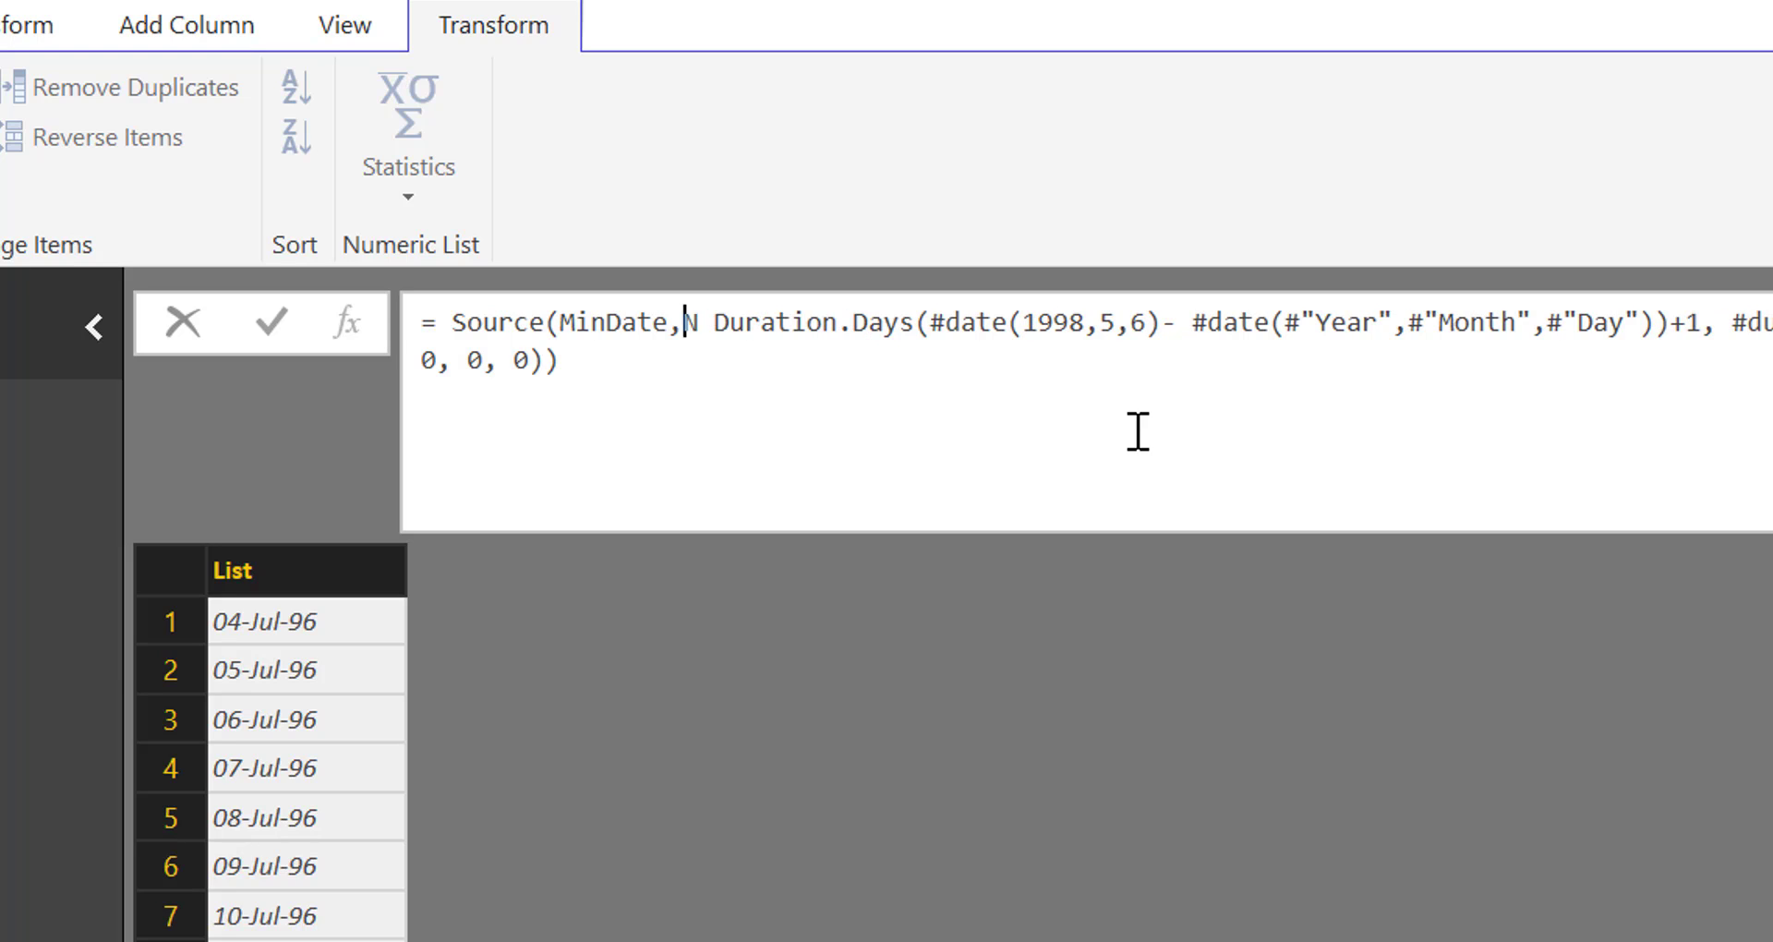
- Replace the Duration.Days expression in the Invoke dates formula with NoDays, giving Source(MinDate,NoDays, #duration(1, 0, 0, 0)), and apply it
{"action": "type", "text": "NoDays"}
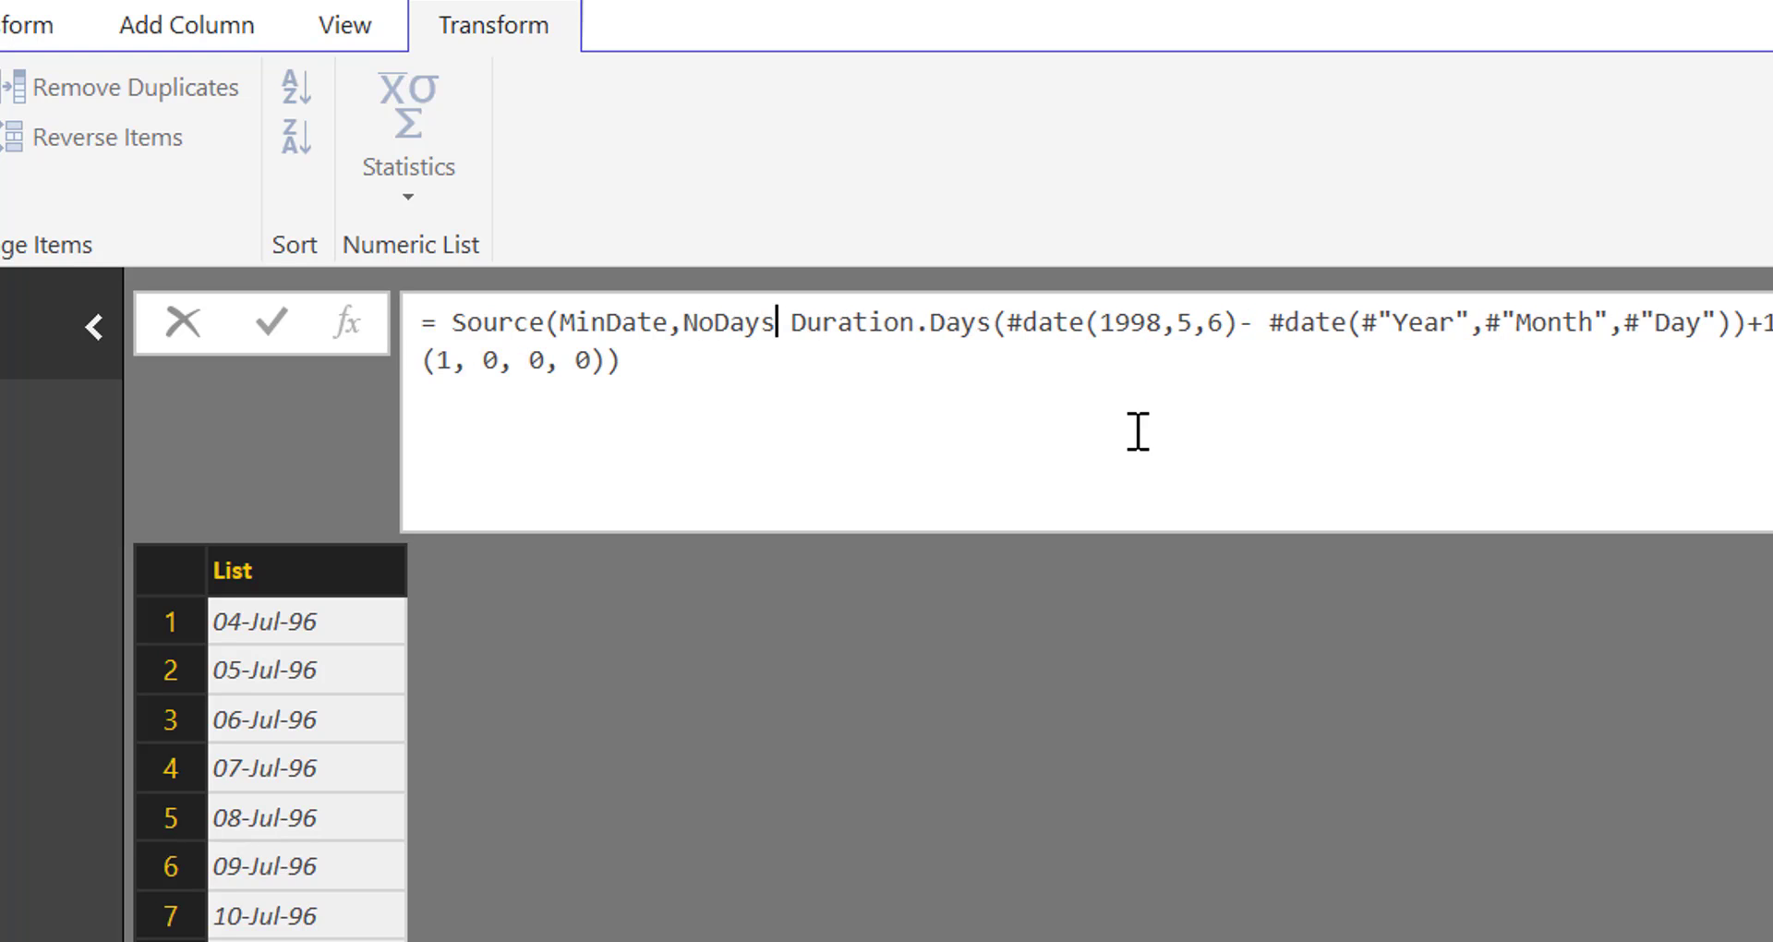
{"action": "key", "text": "Delete"}
{"action": "key", "text": "Delete"}
{"action": "key", "text": "Delete"}
{"action": "key", "text": "Delete"}
{"action": "key", "text": "Delete"}
{"action": "key", "text": "Delete"}
{"action": "key", "text": "Delete"}
{"action": "key", "text": "Delete"}
{"action": "key", "text": "Delete"}
{"action": "key", "text": "Delete"}
{"action": "key", "text": "Delete"}
{"action": "key", "text": "Delete"}
{"action": "key", "text": "Delete"}
{"action": "key", "text": "Delete"}
{"action": "key", "text": "Delete"}
{"action": "key", "text": "Delete"}
{"action": "key", "text": "Delete"}
{"action": "key", "text": "Delete"}
{"action": "key", "text": "Delete"}
{"action": "key", "text": "Delete"}
{"action": "key", "text": "Delete"}
{"action": "key", "text": "Delete"}
{"action": "key", "text": "Delete"}
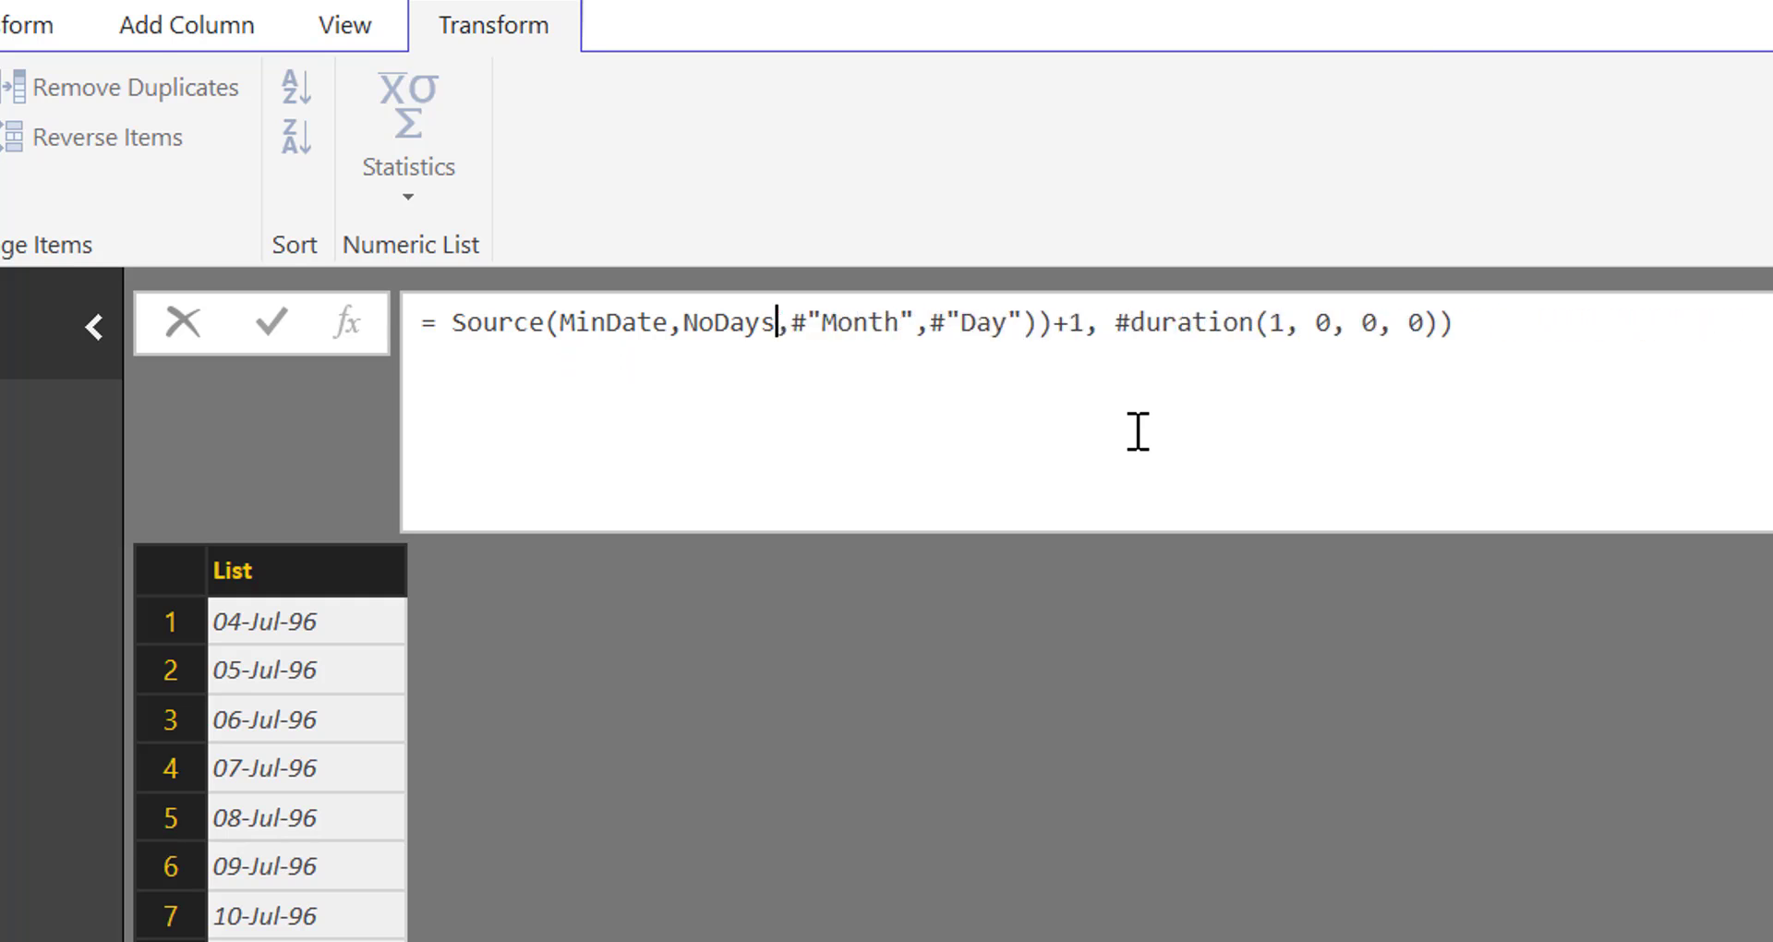
{"action": "key", "text": "Delete"}
{"action": "key", "text": "Delete"}
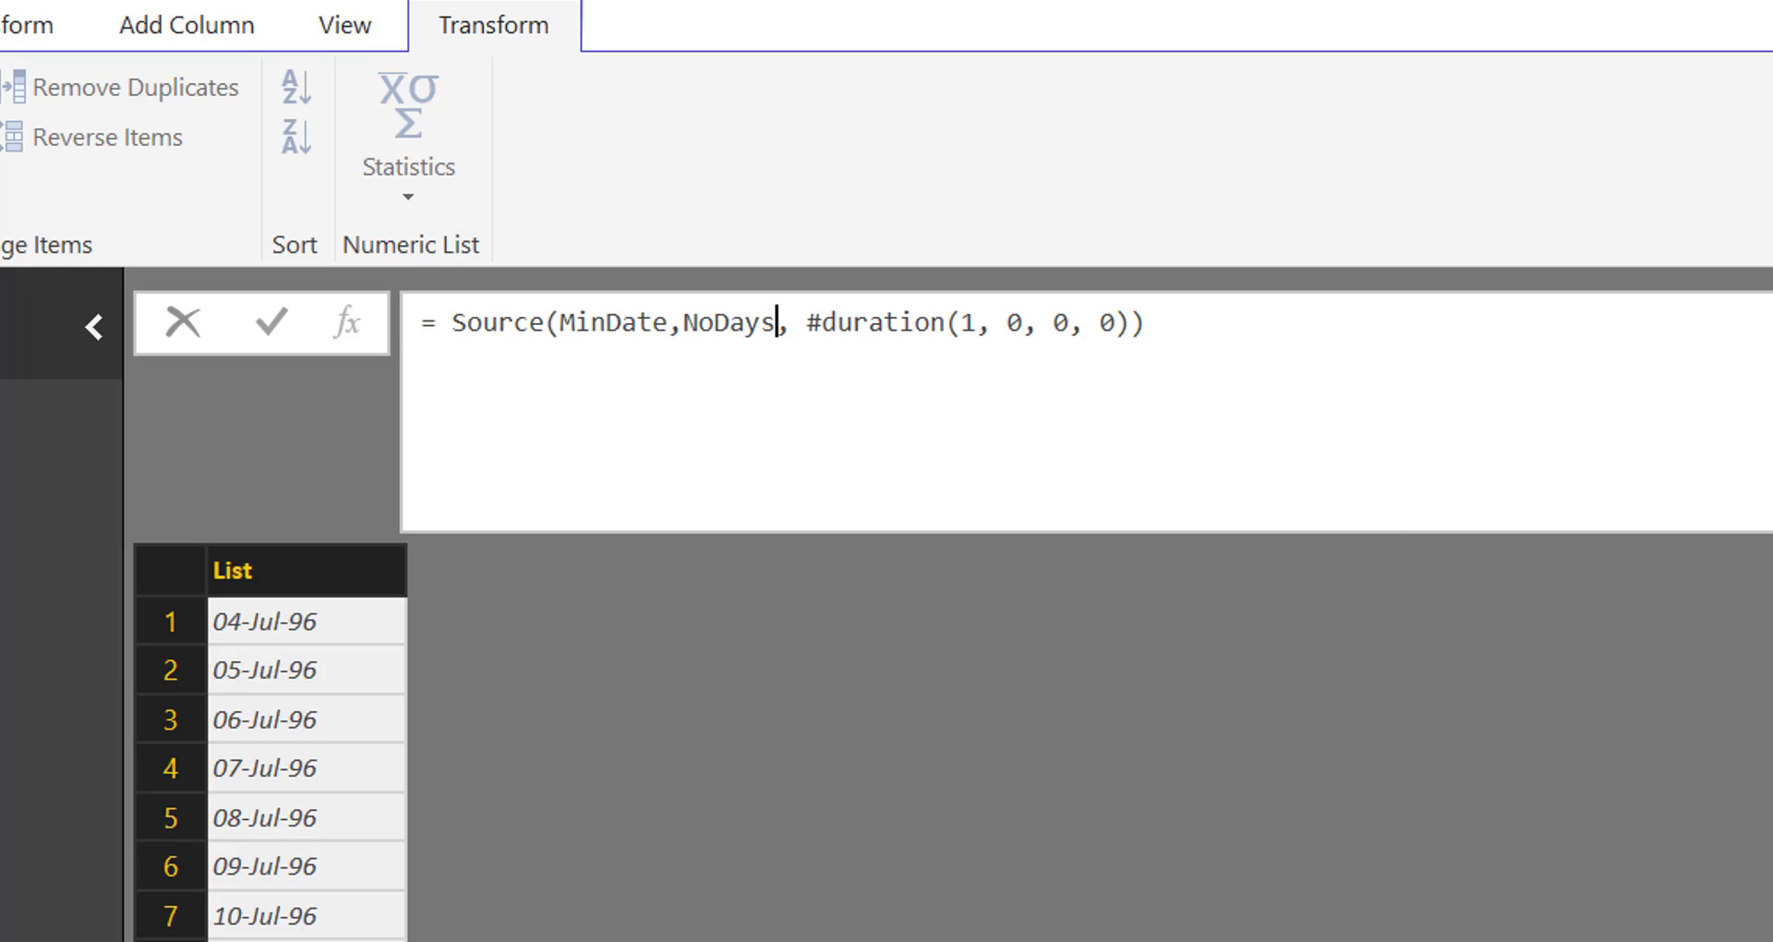
{"action": "key", "text": "Return"}
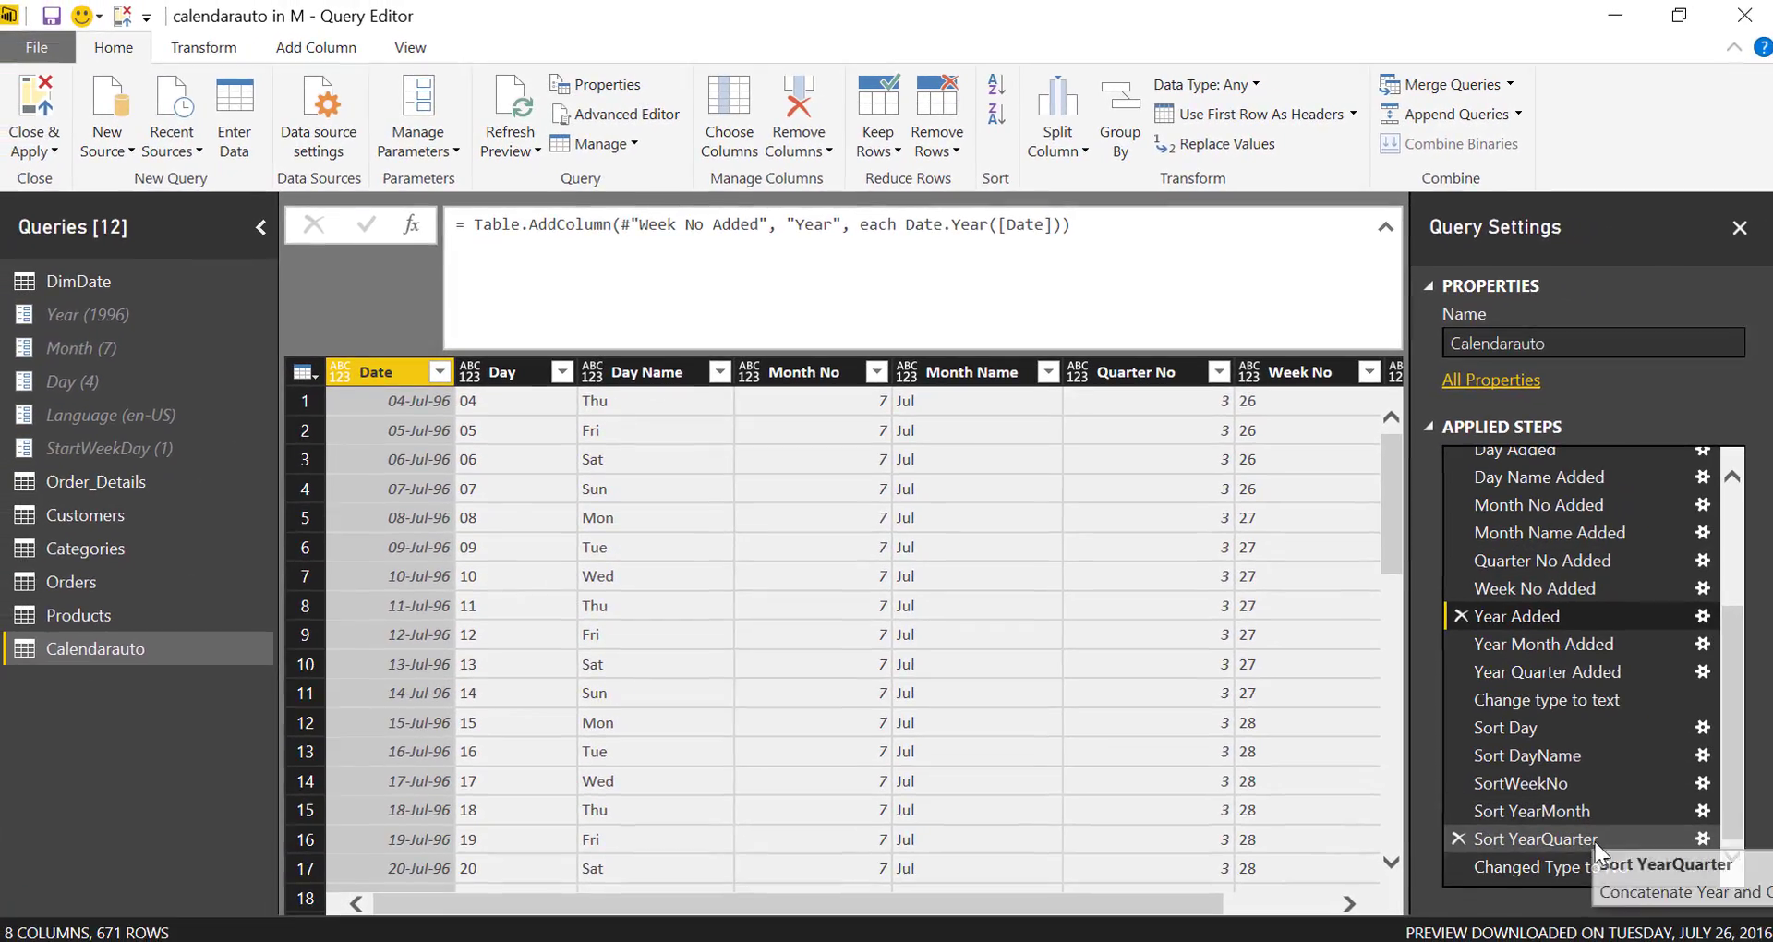
- Compare the first date in the Changed Type to NO step with the result of the MinDate step
{"action": "left_click", "coordinate": [1638, 899]}
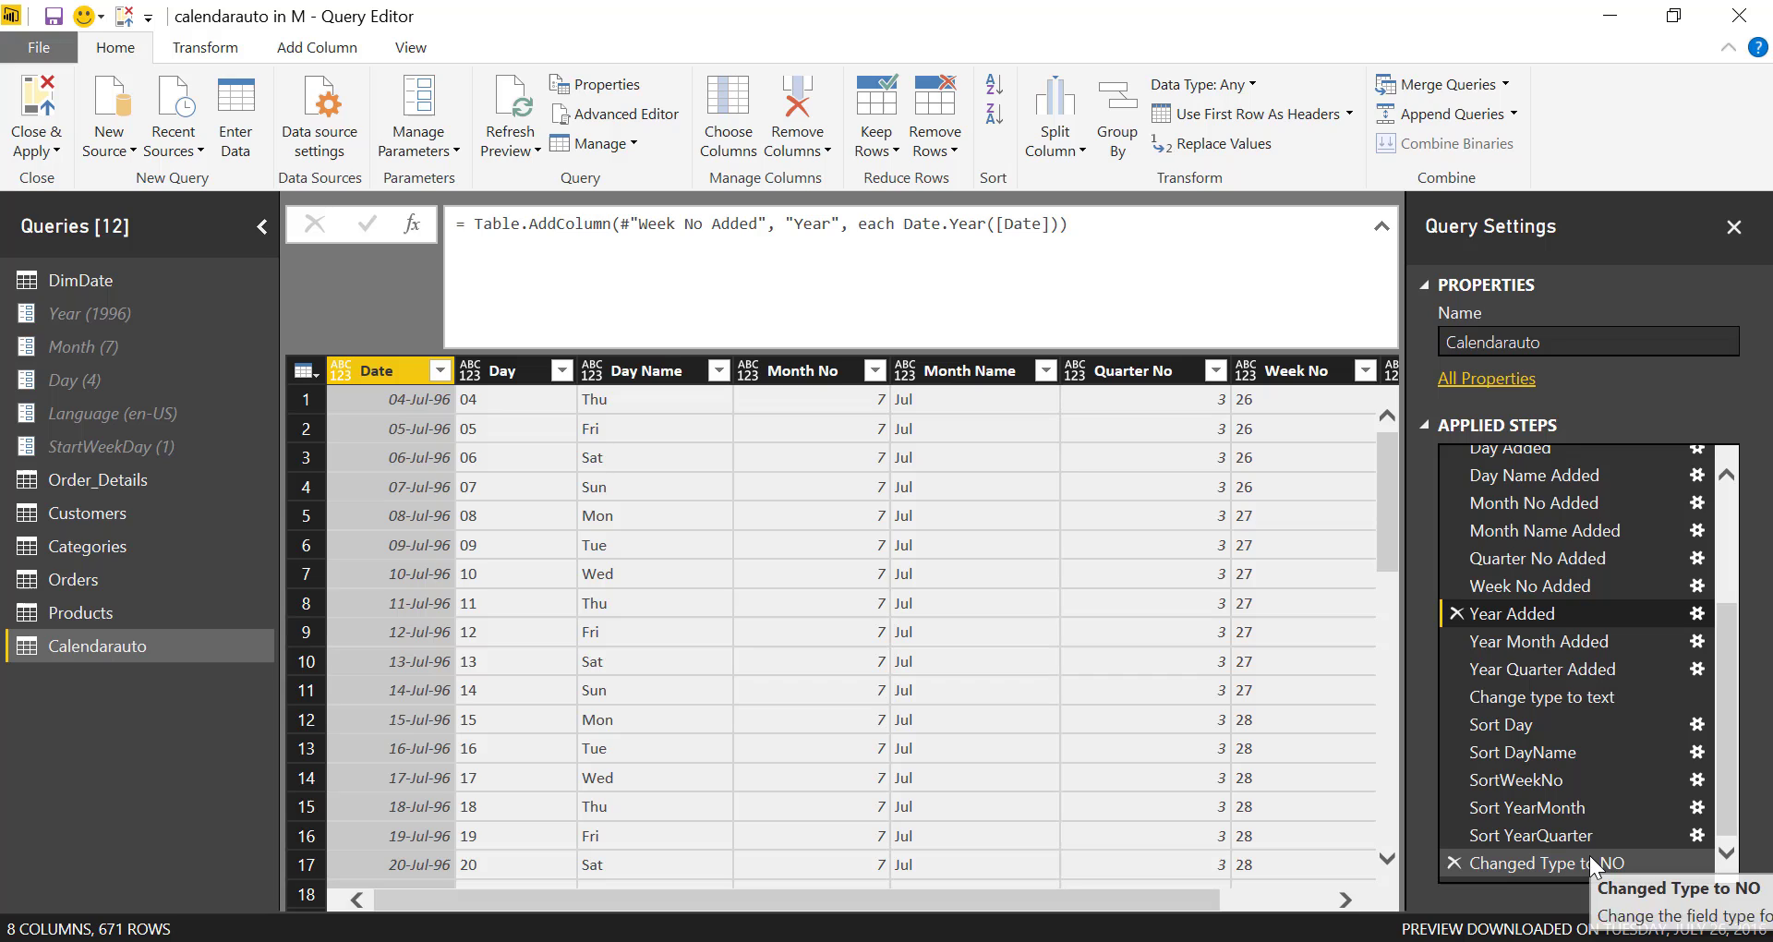
{"action": "left_click", "coordinate": [1587, 854]}
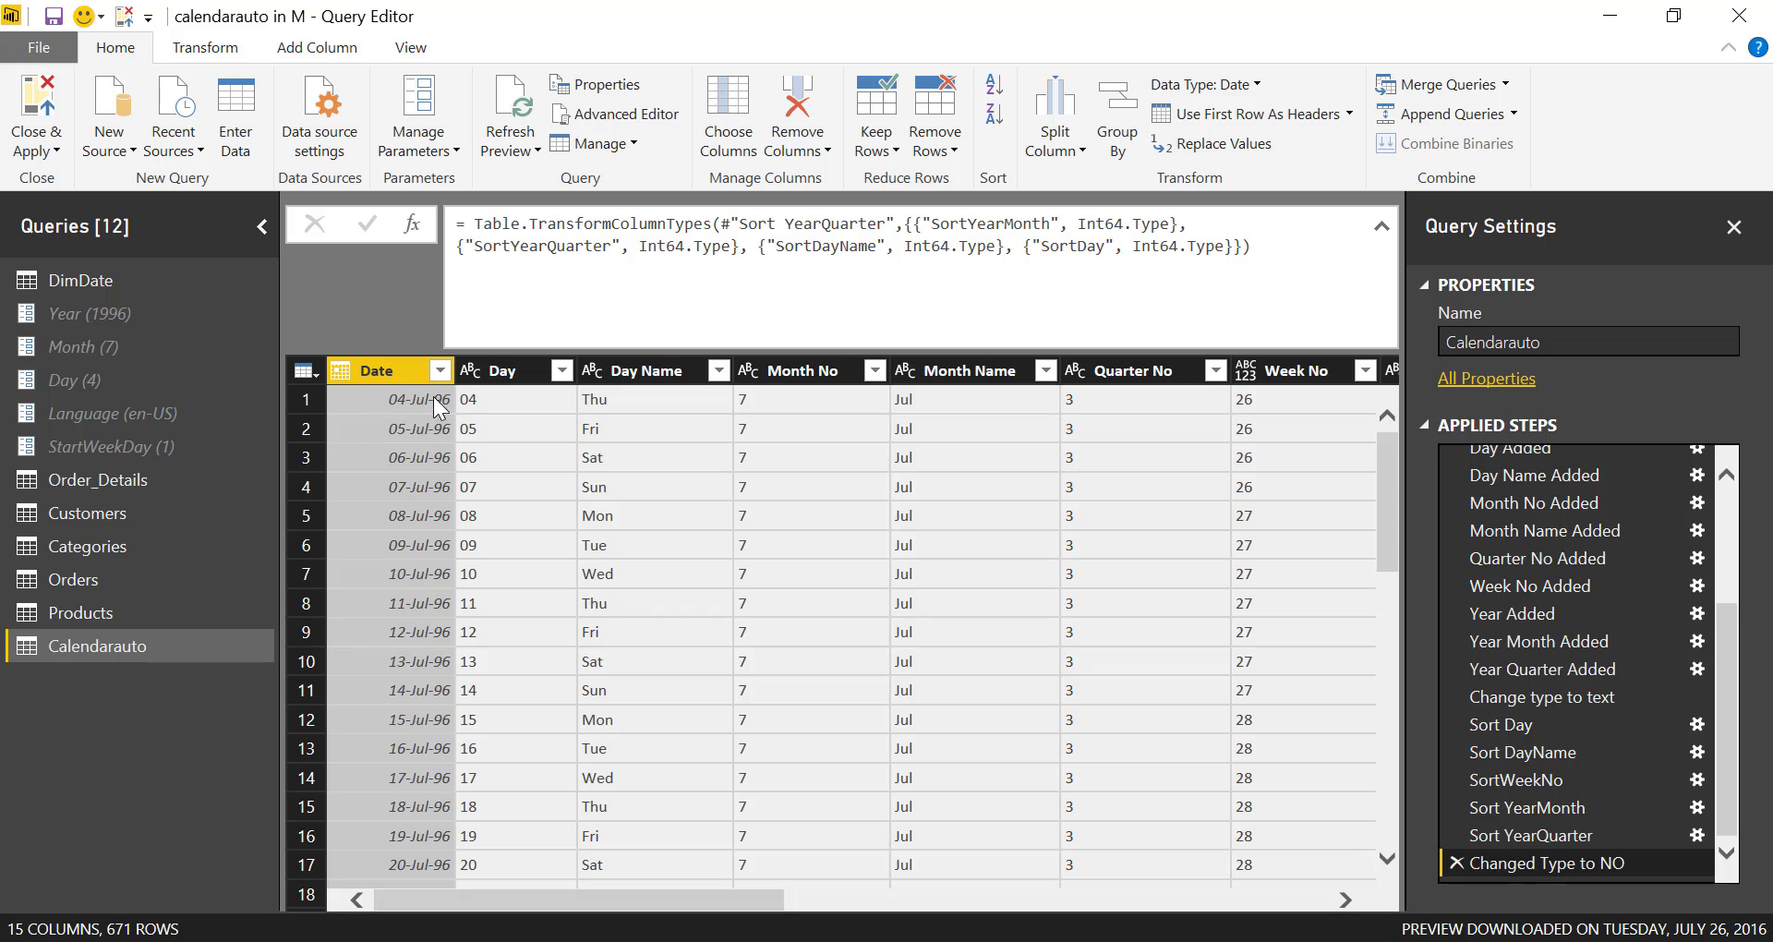
{"action": "scroll", "coordinate": [1488, 475], "scroll_direction": "up", "scroll_amount": 5}
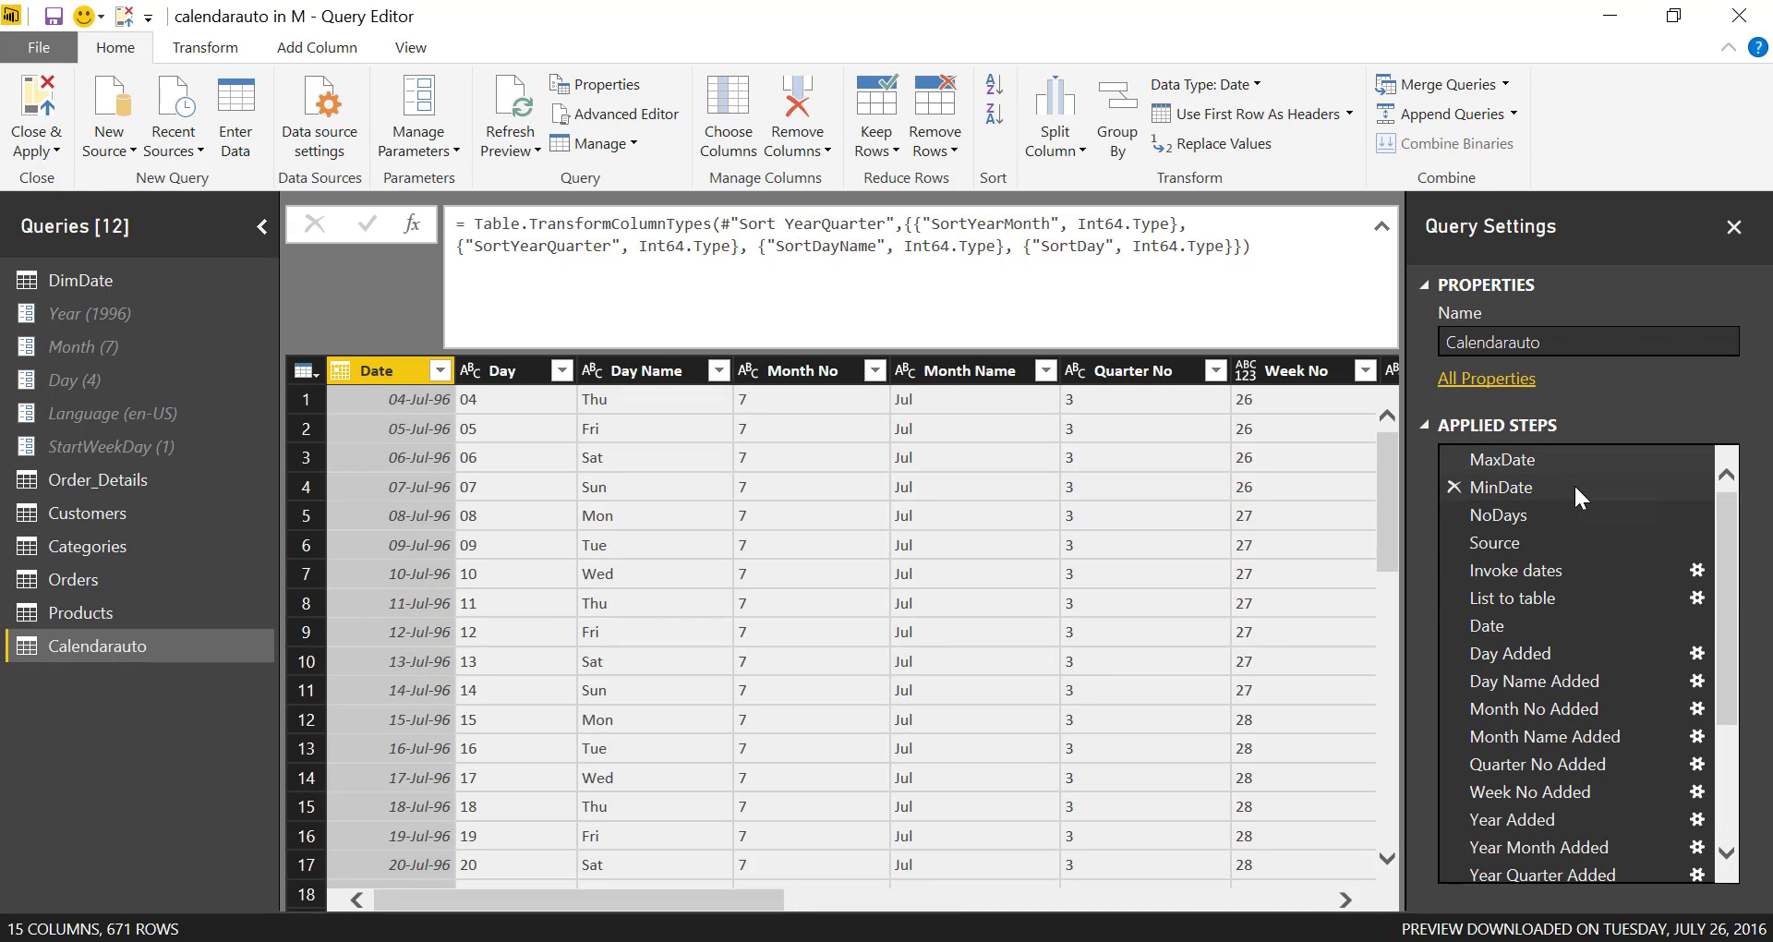
{"action": "left_click", "coordinate": [1574, 484]}
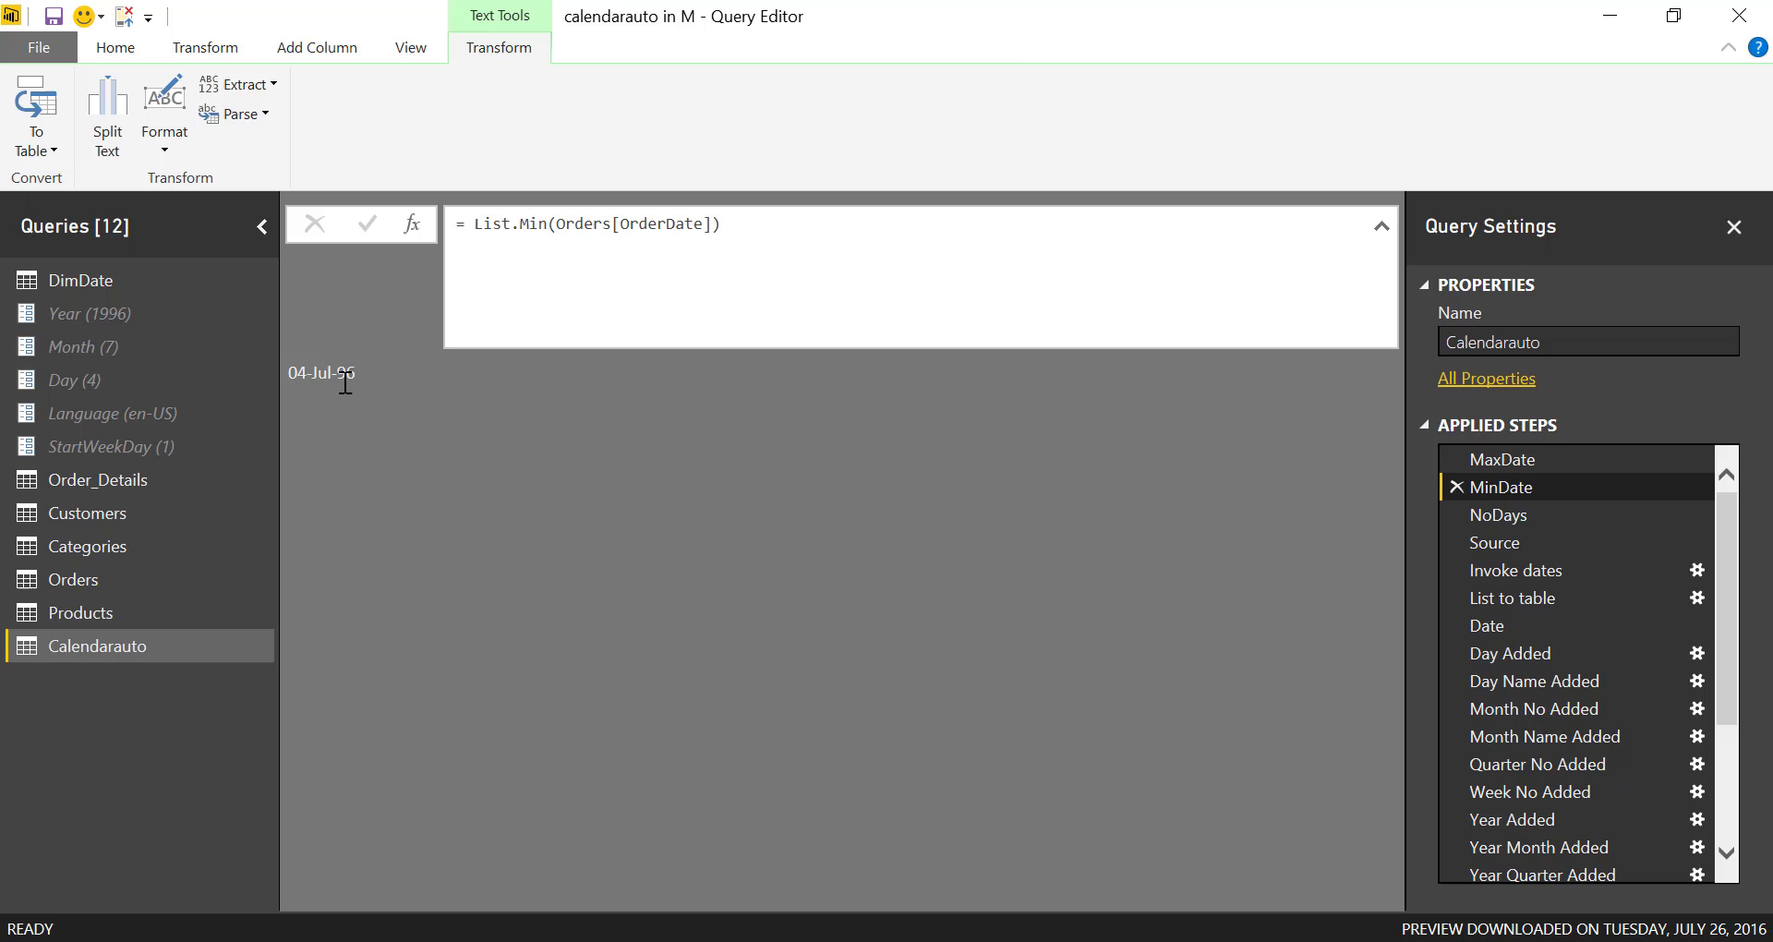
{"action": "scroll", "coordinate": [1603, 746], "scroll_direction": "down", "scroll_amount": 3}
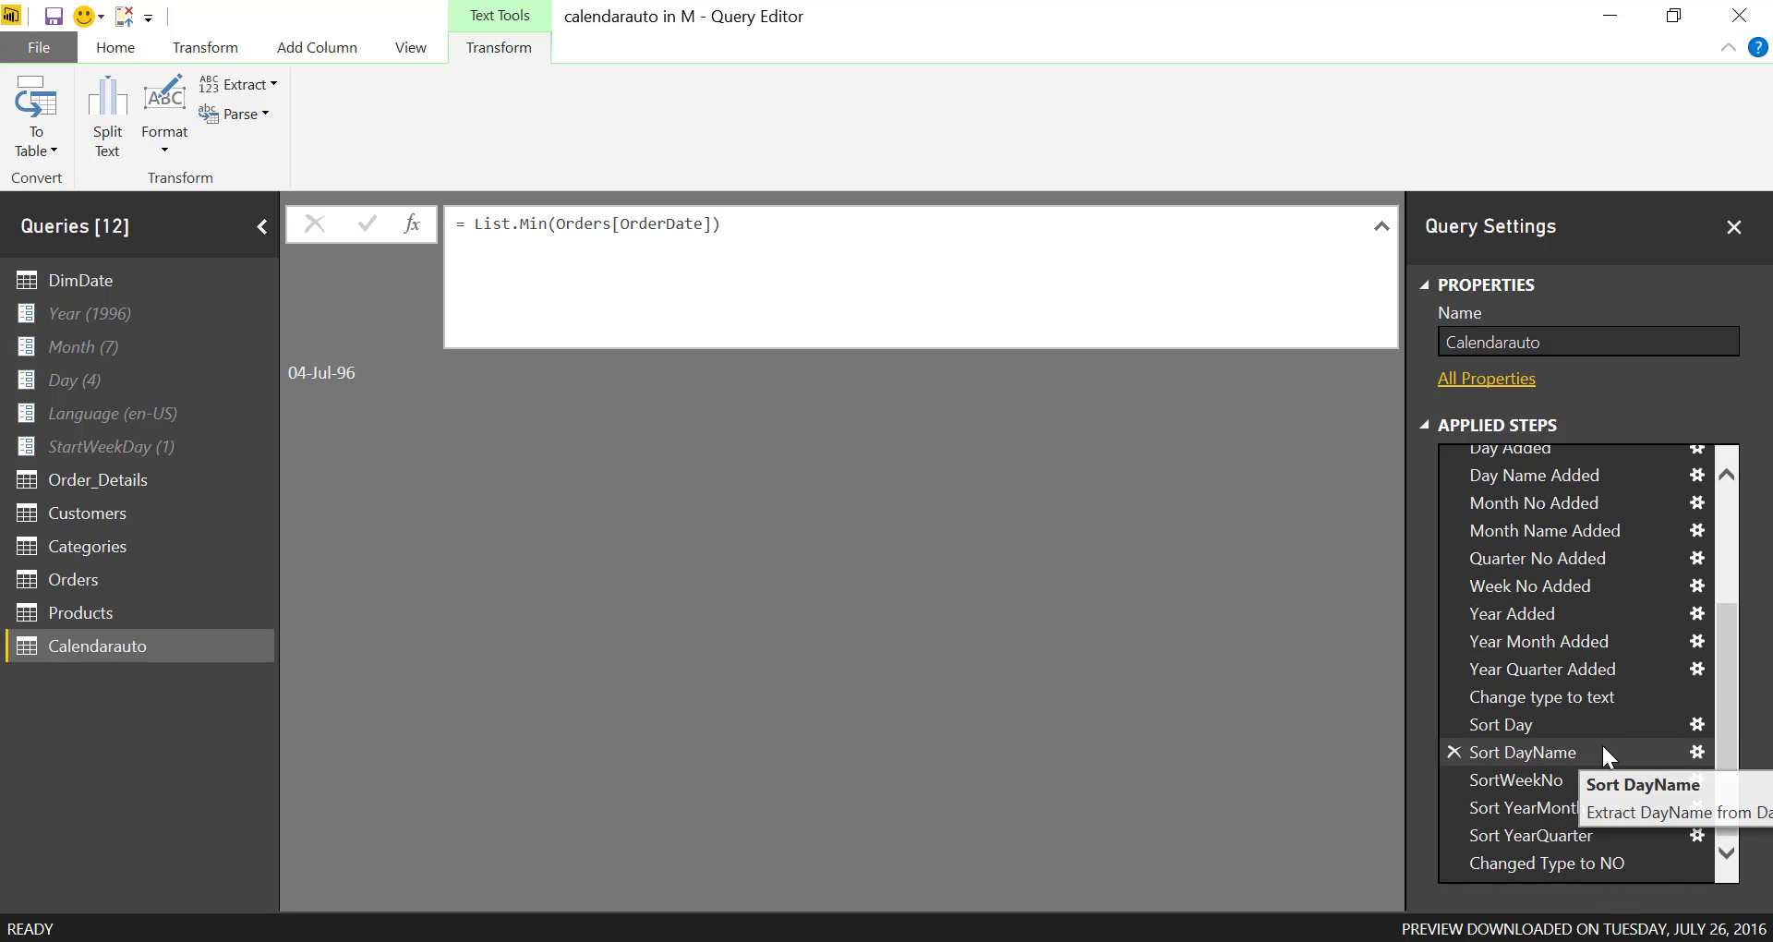
{"action": "left_click", "coordinate": [1566, 864]}
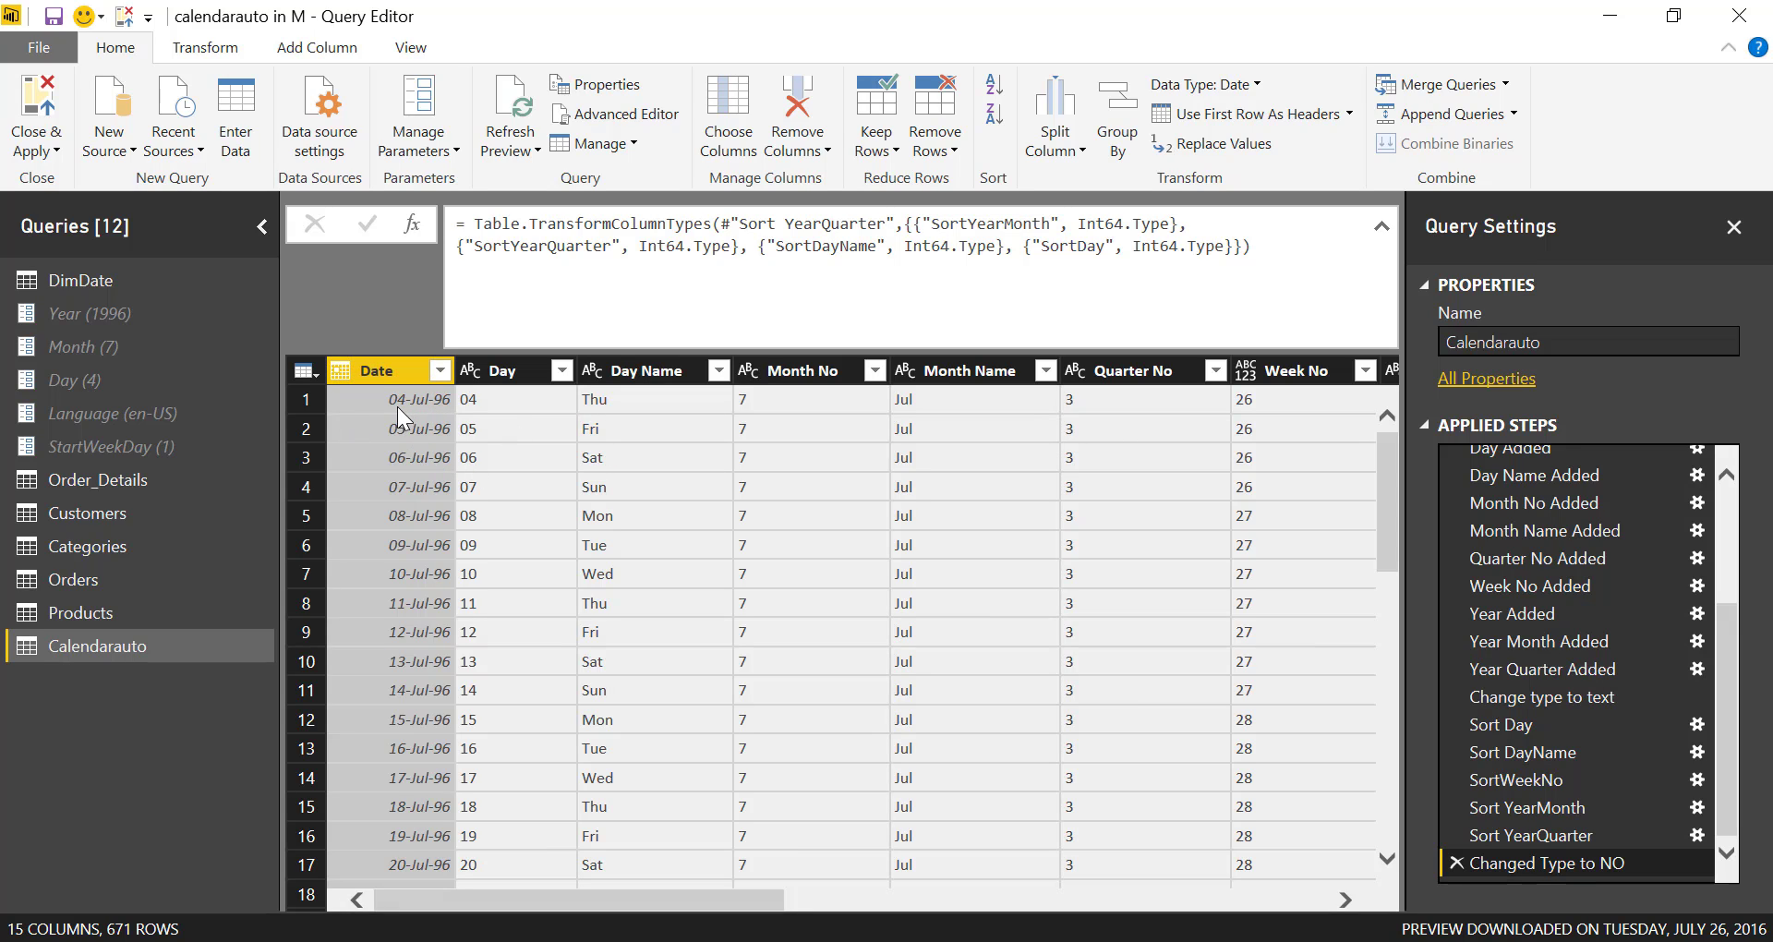
- Sort the Date column in descending order and compare its latest date with the MaxDate step
{"action": "left_click", "coordinate": [441, 371]}
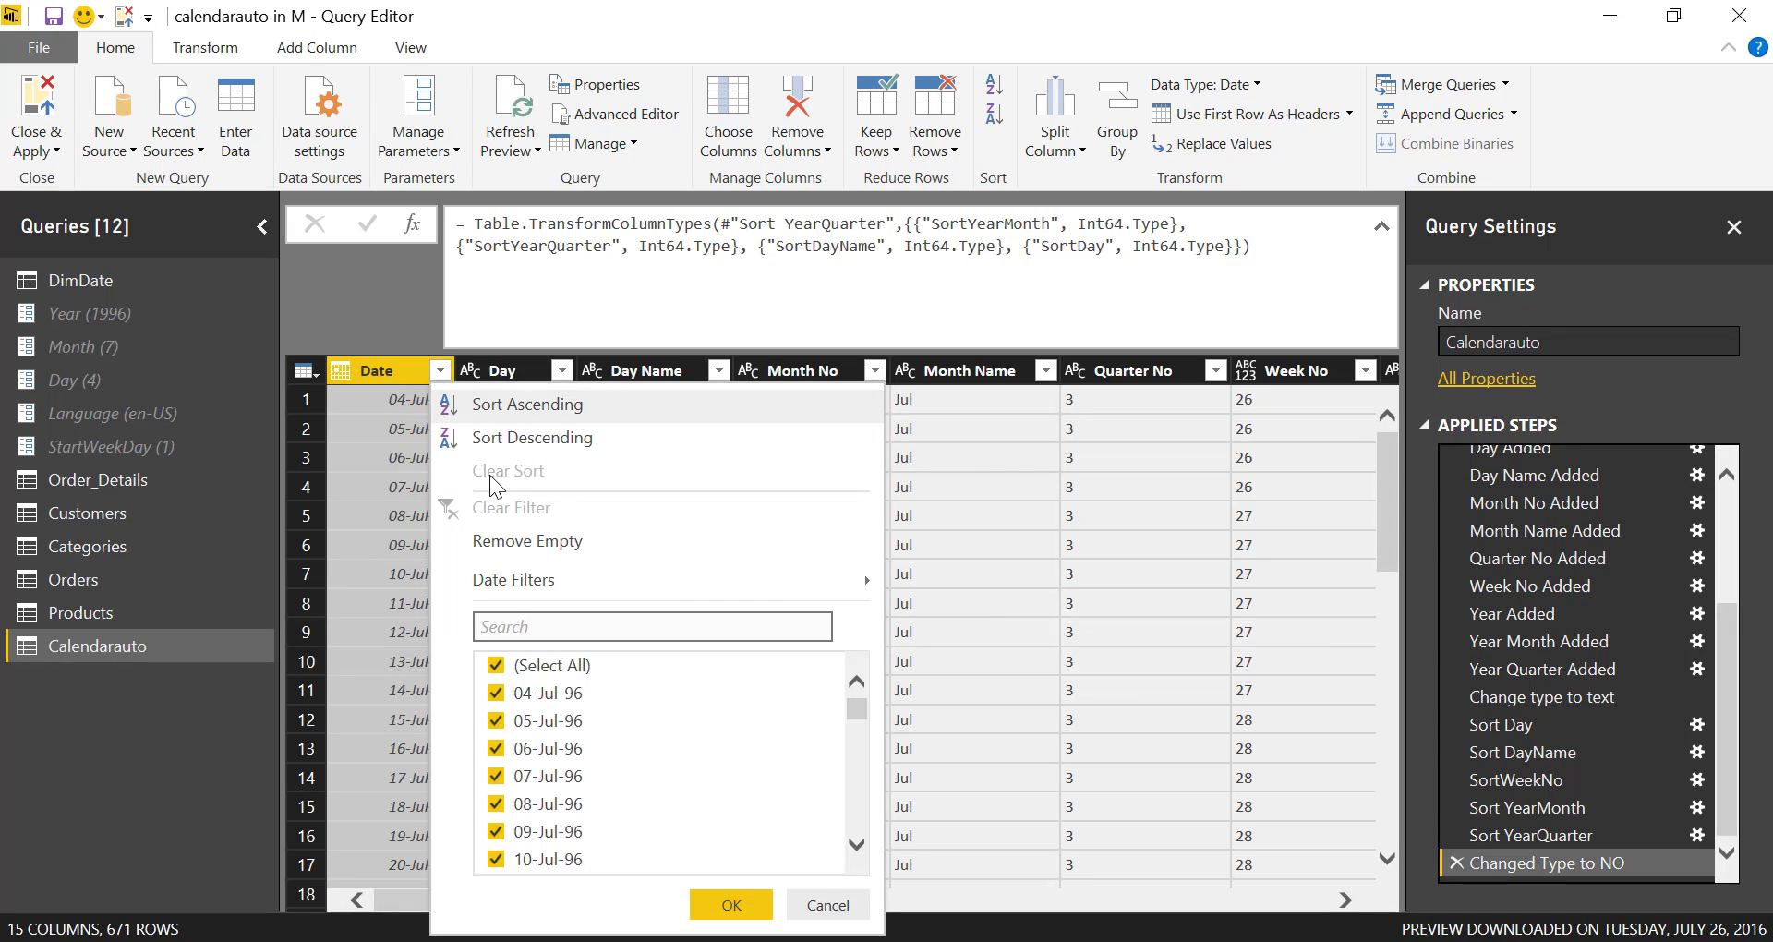
{"action": "left_click", "coordinate": [528, 440]}
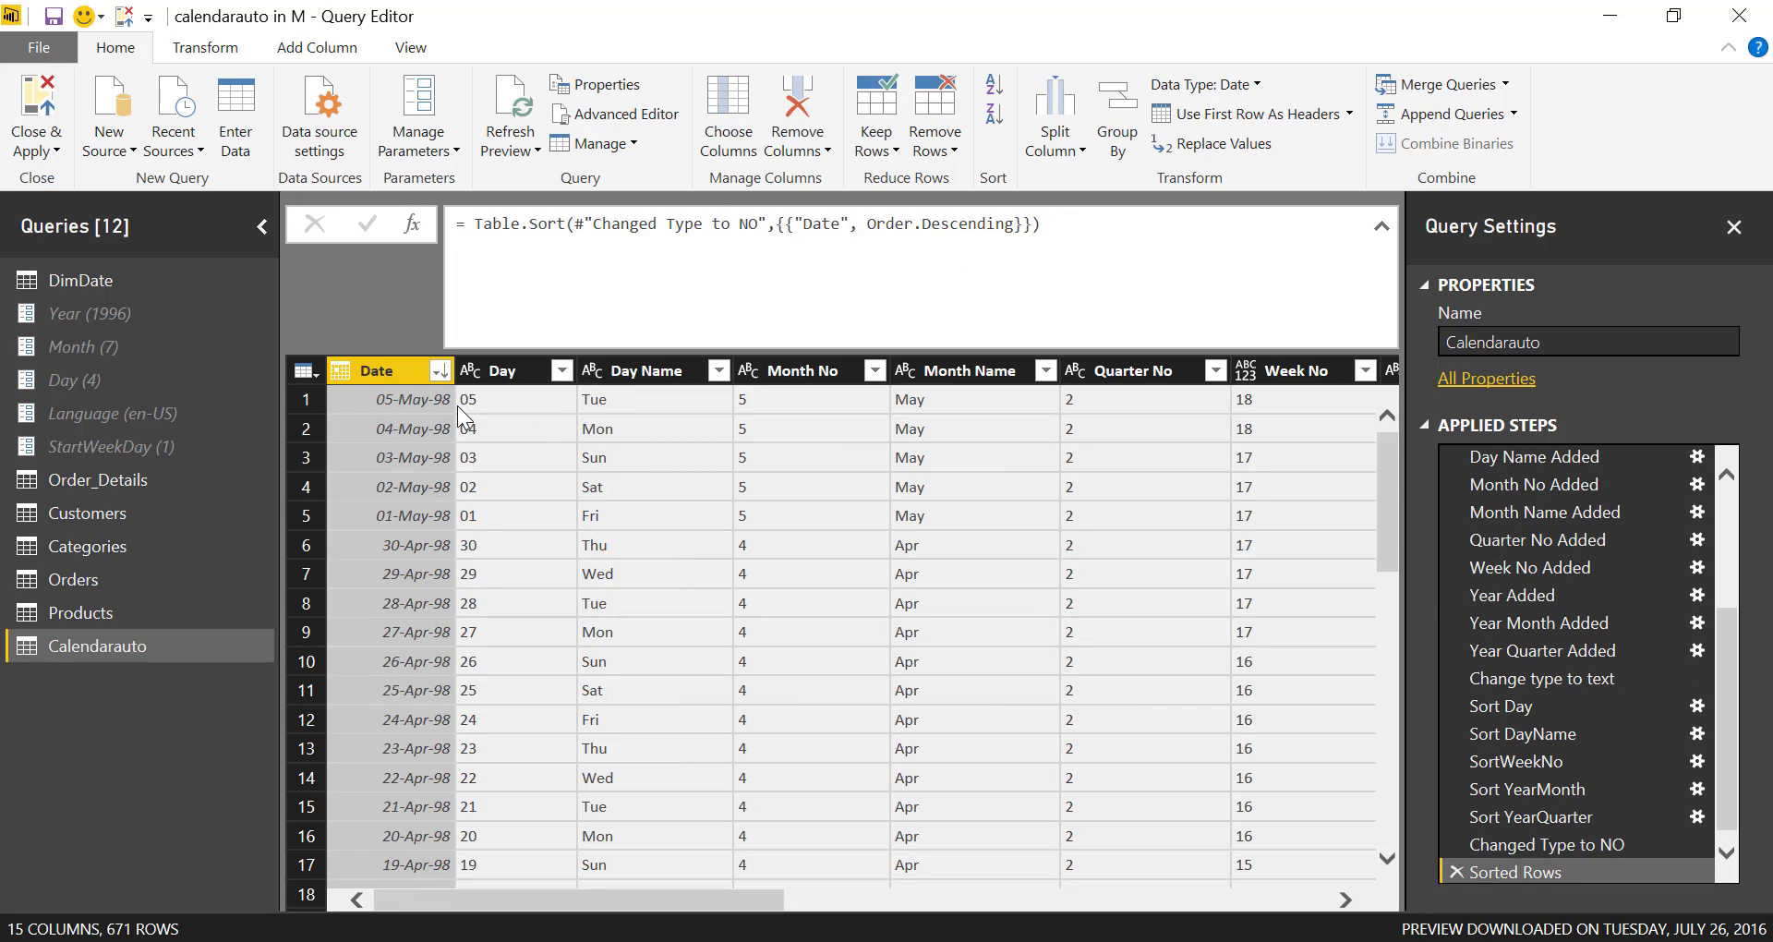
{"action": "scroll", "coordinate": [1587, 551], "scroll_direction": "up", "scroll_amount": 4}
{"action": "left_click", "coordinate": [1590, 451]}
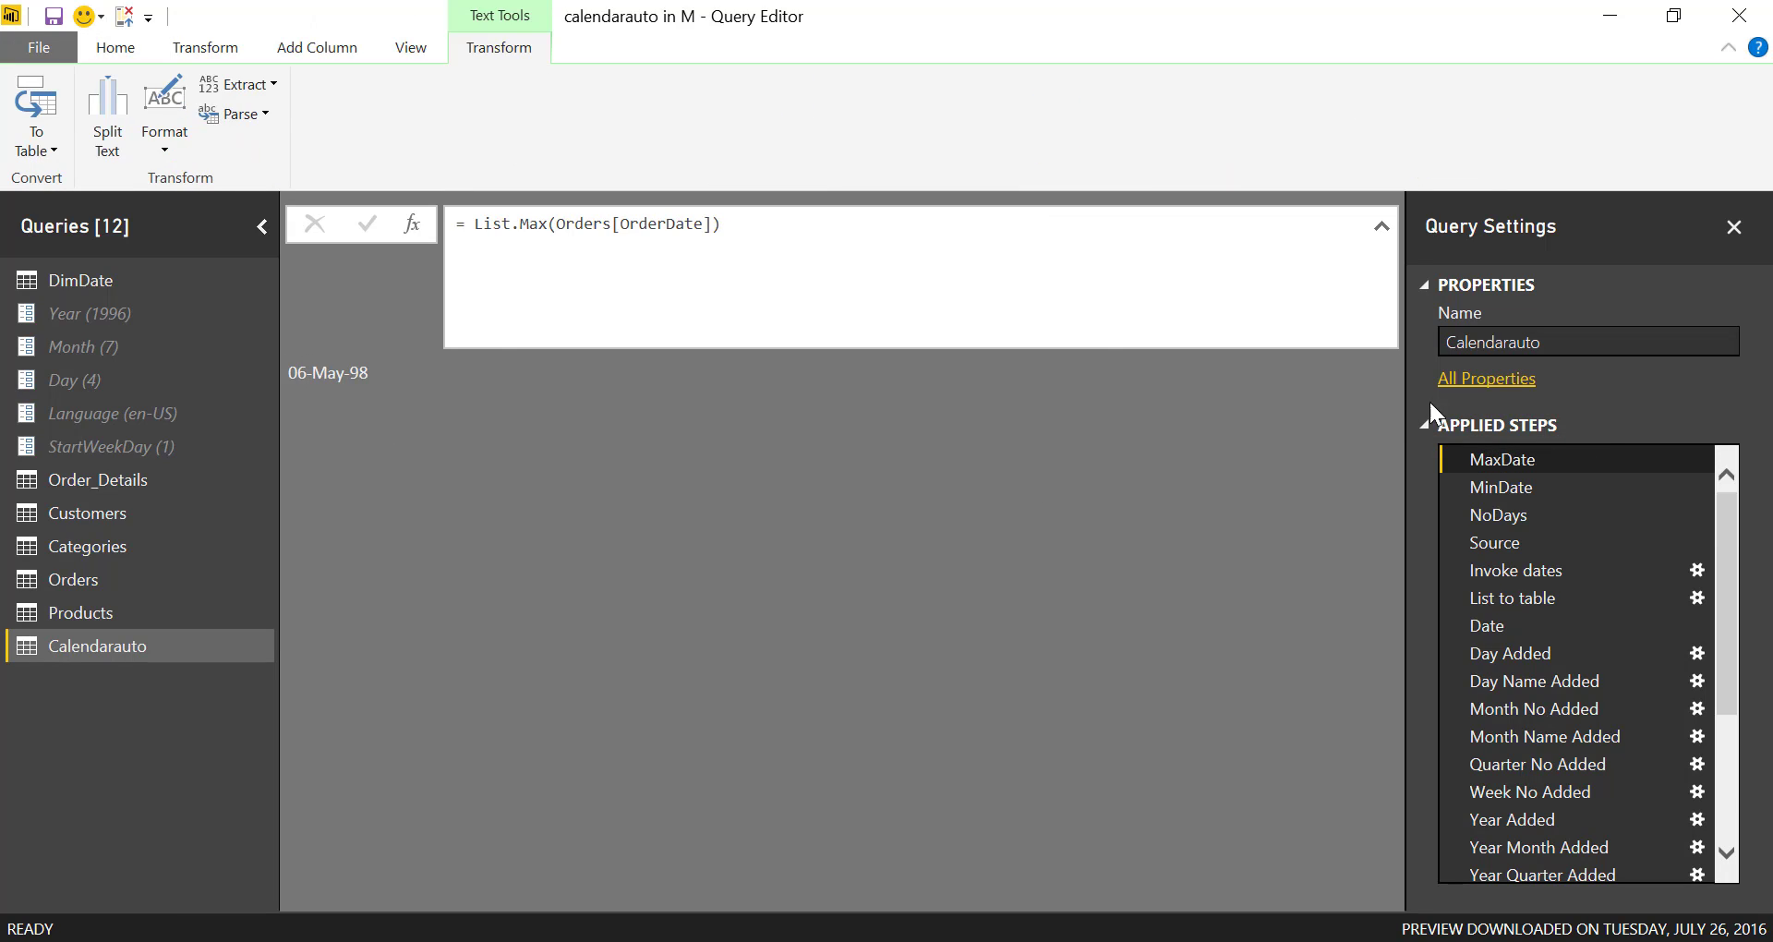
- Change the NoDays formula to Number.From(MaxDate-MinDate)+1, apply it and preview the Sorted Rows step
{"action": "left_click", "coordinate": [1516, 518]}
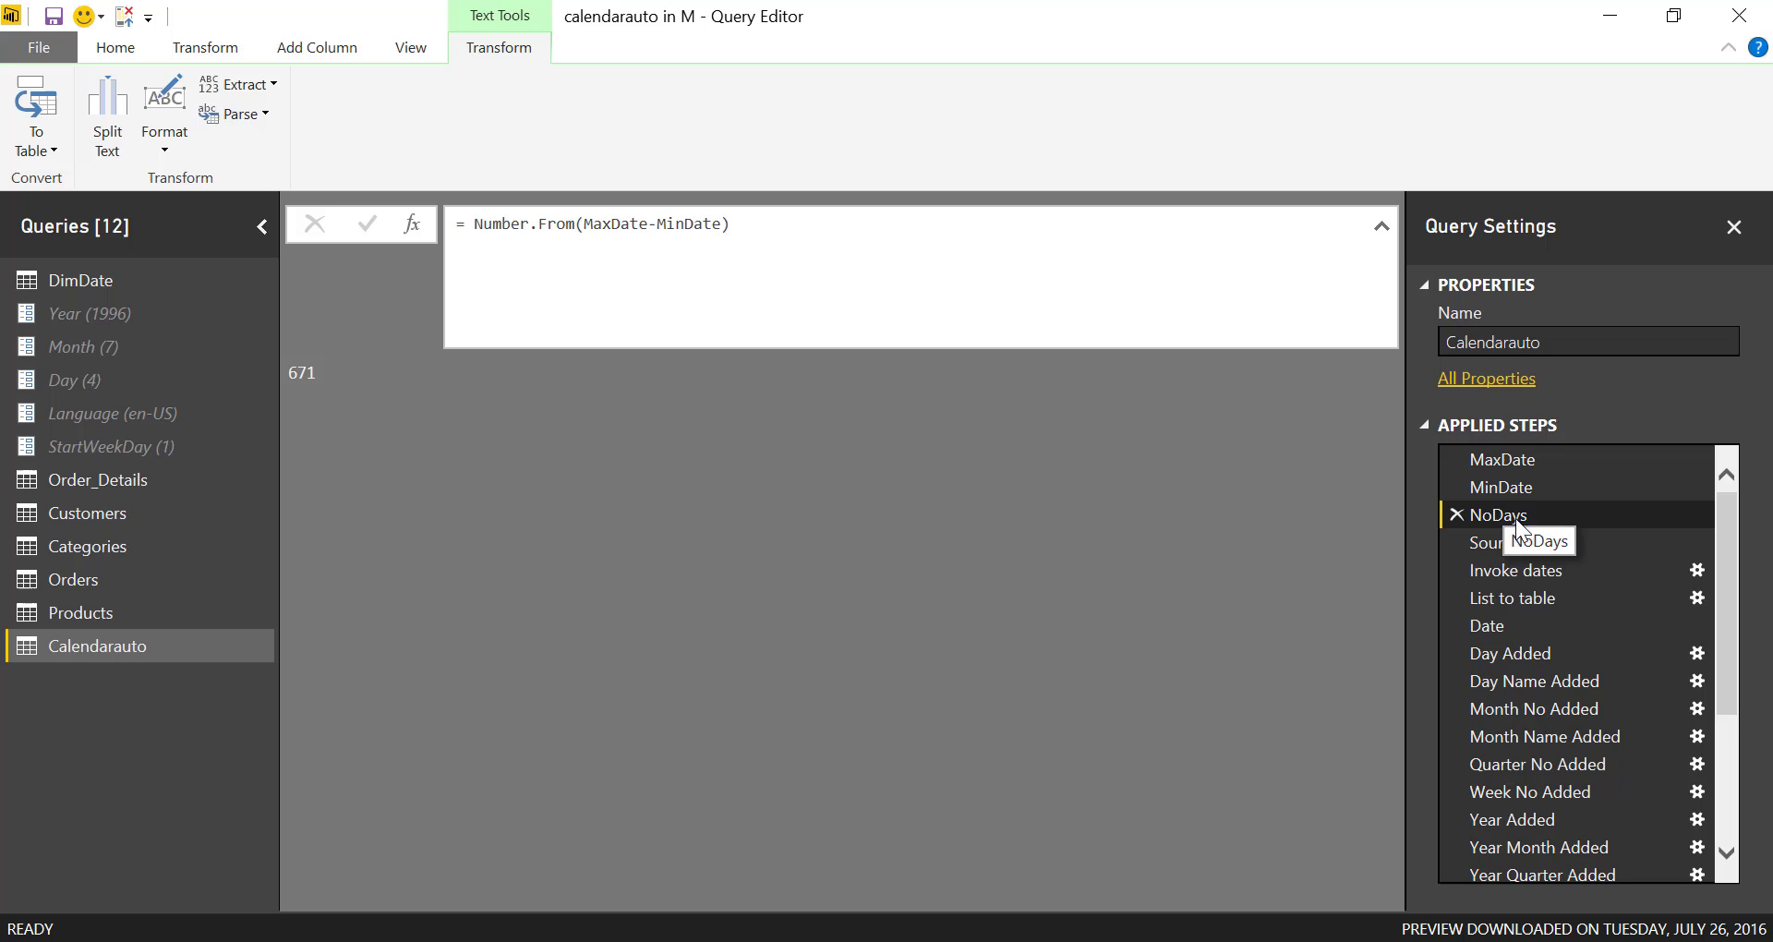
{"action": "left_click", "coordinate": [785, 232]}
{"action": "type", "text": "+1"}
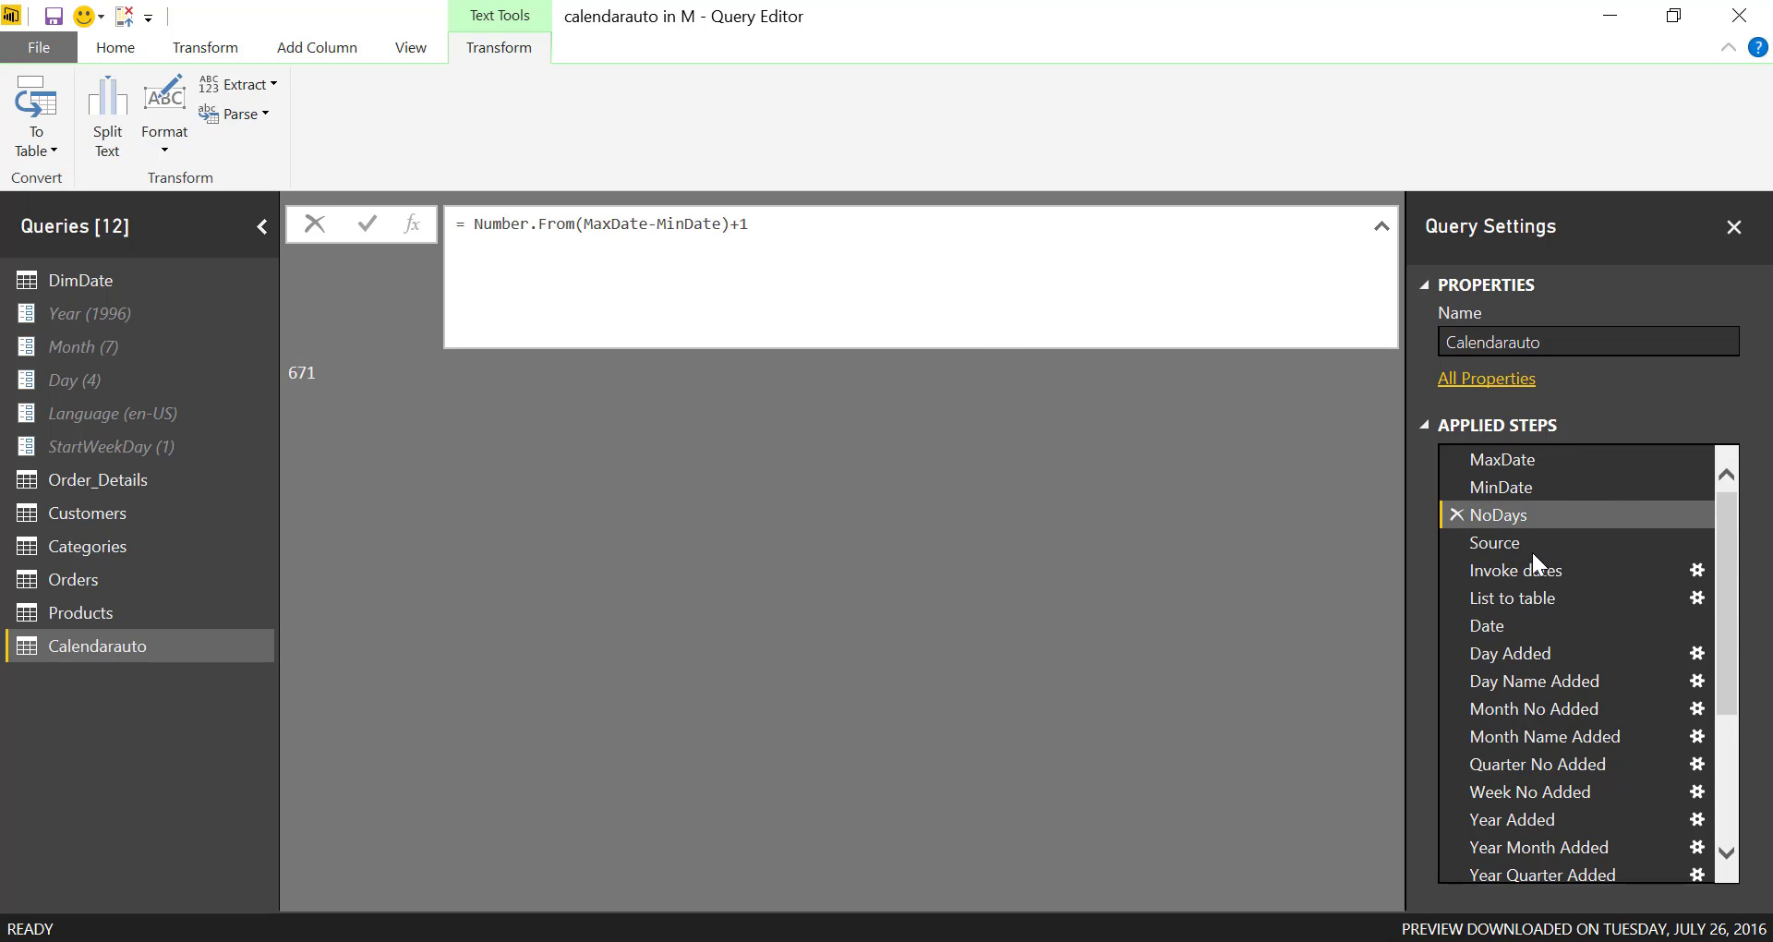
{"action": "key", "text": "Return"}
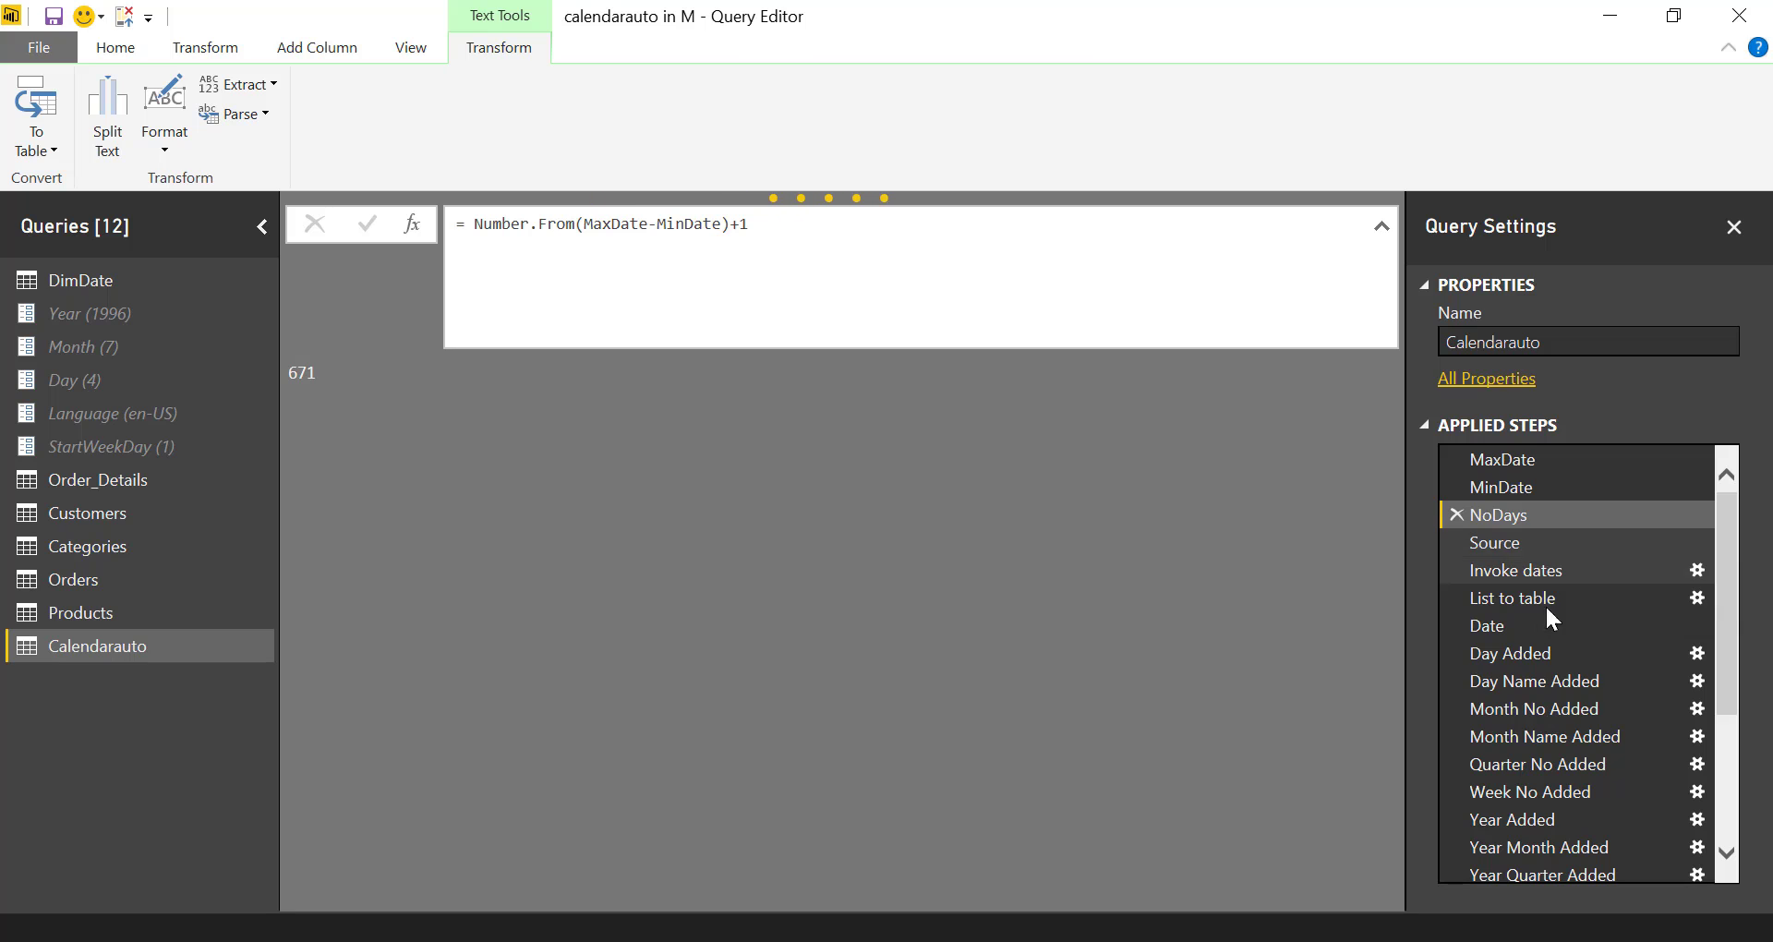
{"action": "left_click", "coordinate": [1542, 649]}
{"action": "scroll", "coordinate": [1611, 831], "scroll_direction": "down", "scroll_amount": 3}
{"action": "left_click", "coordinate": [1561, 865]}
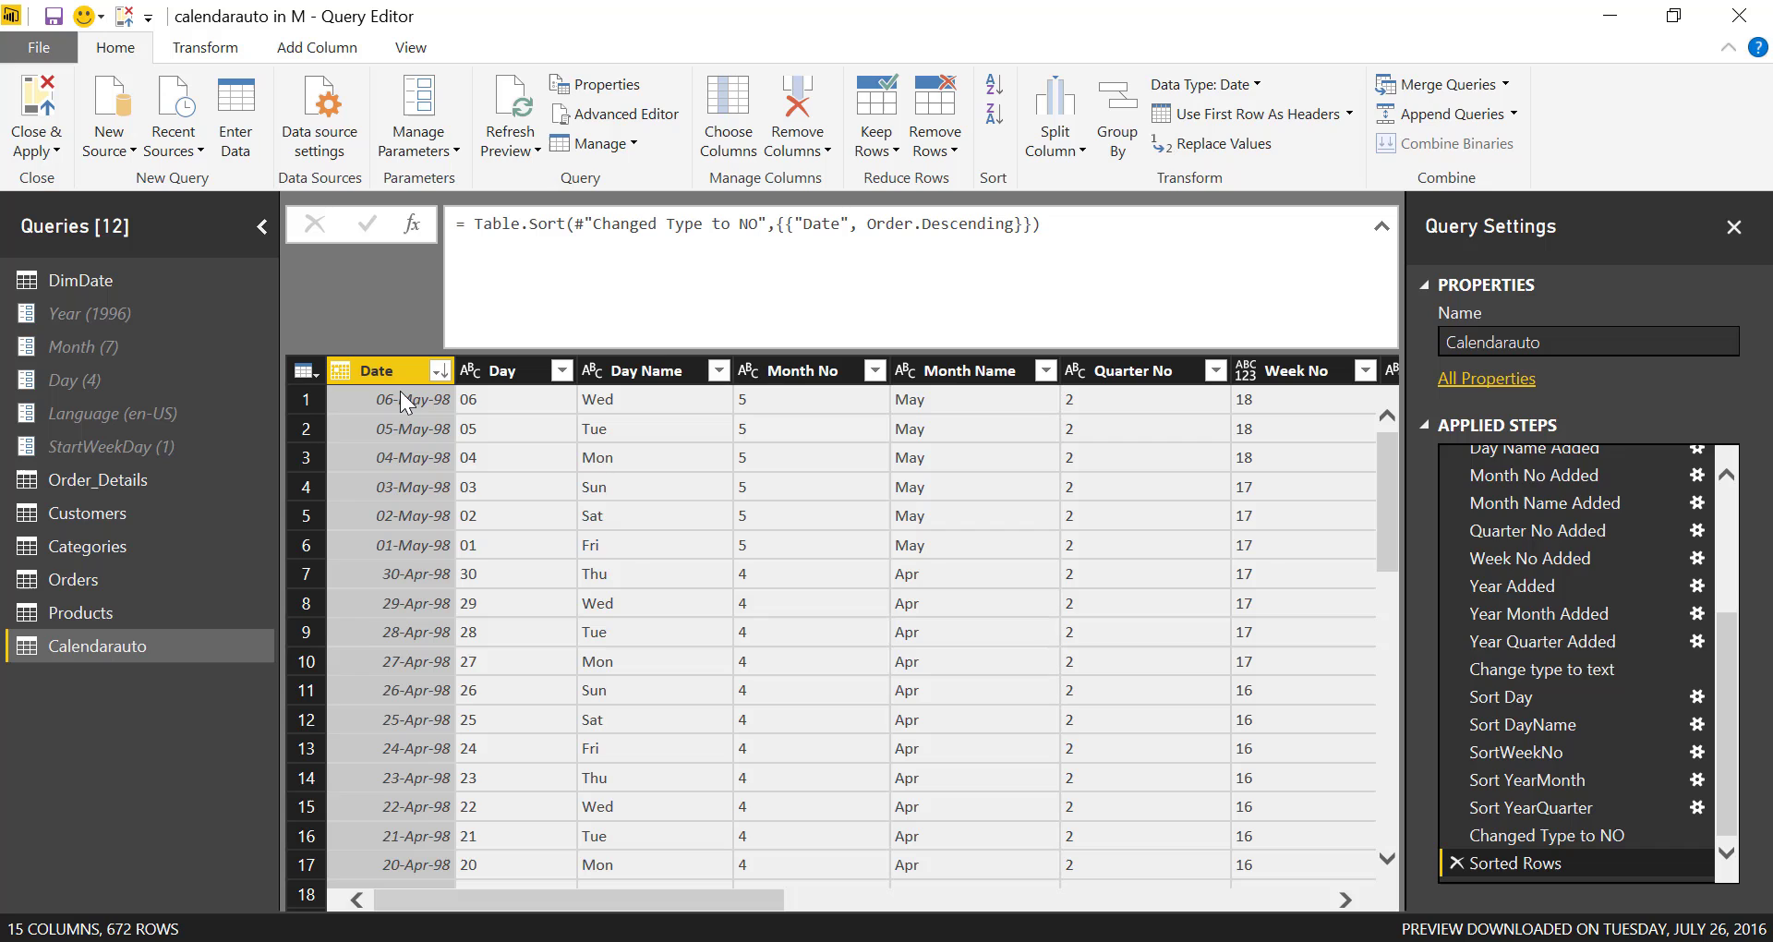
- Check the MaxDate step against the Sorted Rows preview, and close the query editor while applying the query changes
{"action": "scroll", "coordinate": [1631, 481], "scroll_direction": "up", "scroll_amount": 5}
{"action": "left_click", "coordinate": [1562, 460]}
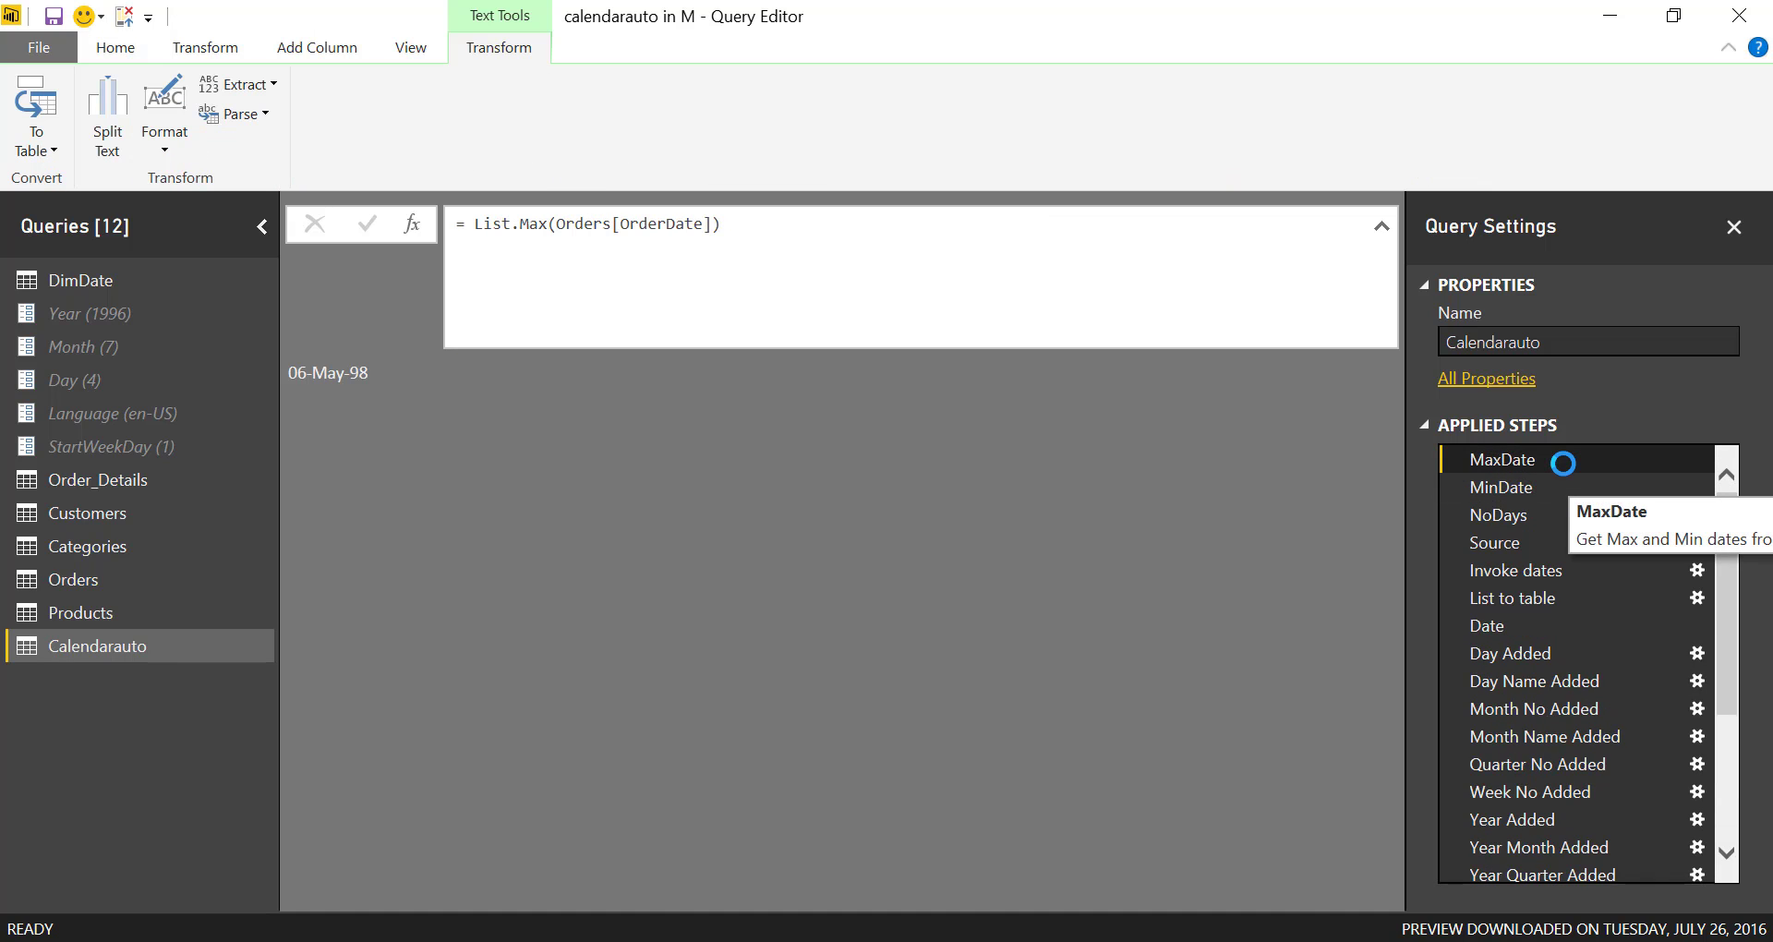
{"action": "scroll", "coordinate": [1589, 739], "scroll_direction": "down", "scroll_amount": 5}
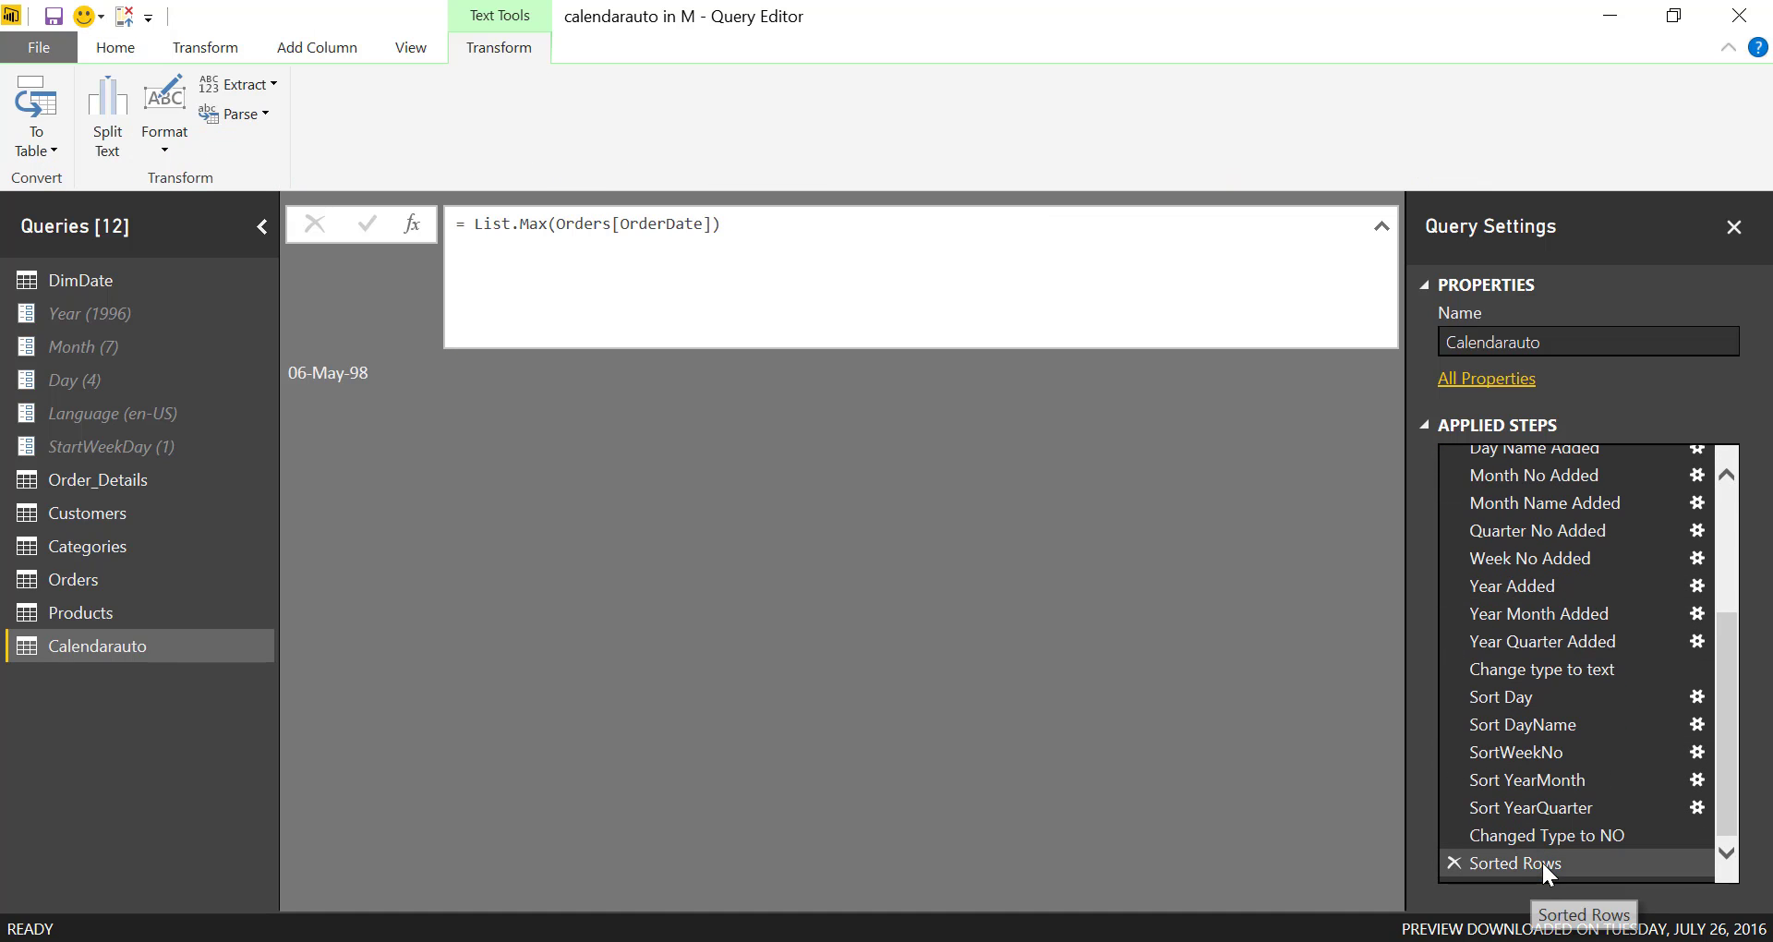
{"action": "left_click", "coordinate": [1546, 866]}
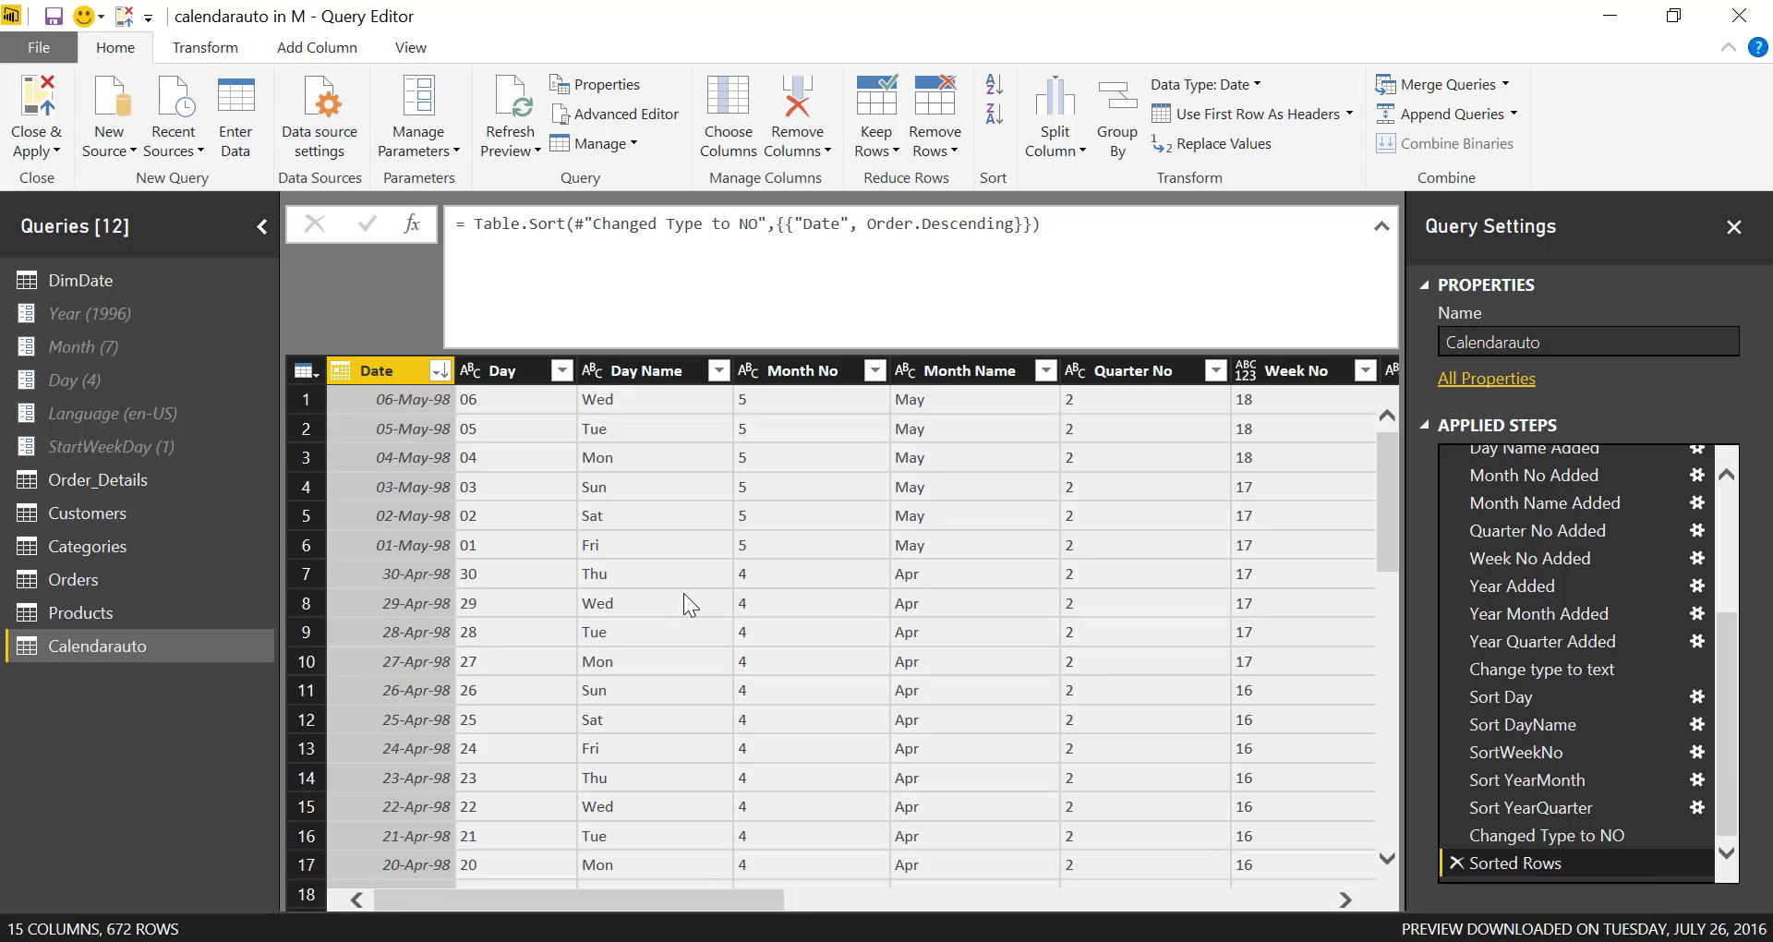
{"action": "left_click", "coordinate": [37, 104]}
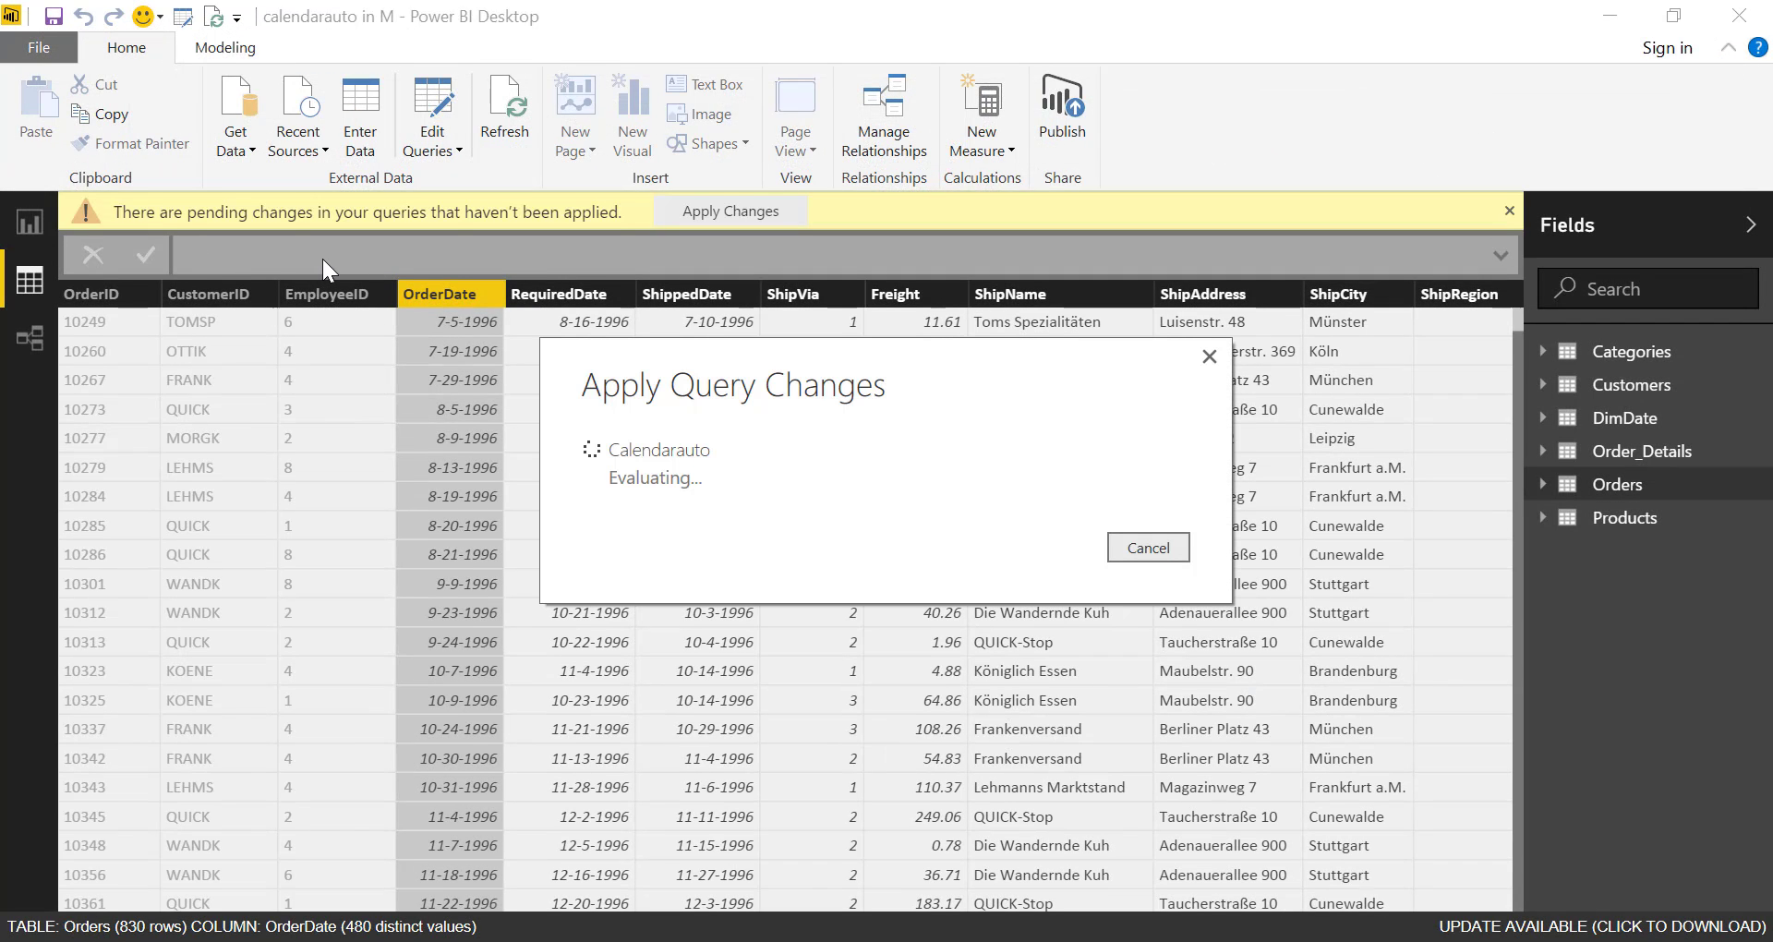